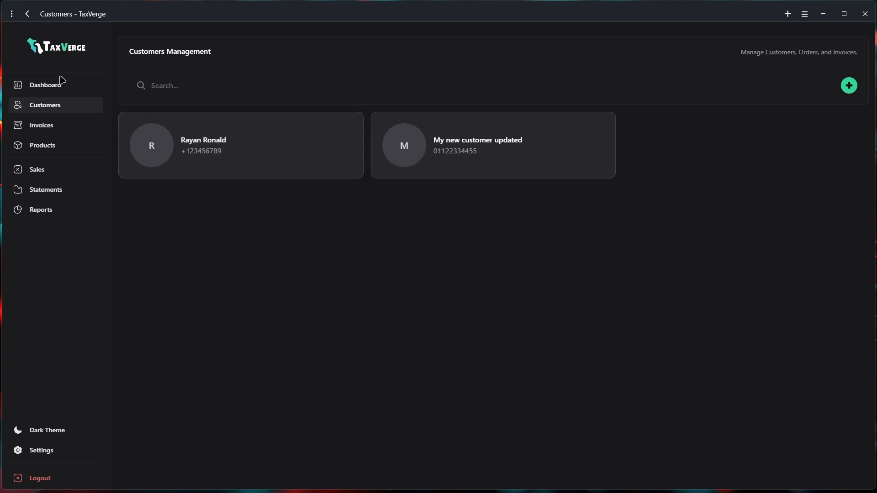
{"action": "left_click", "coordinate": [49, 86]}
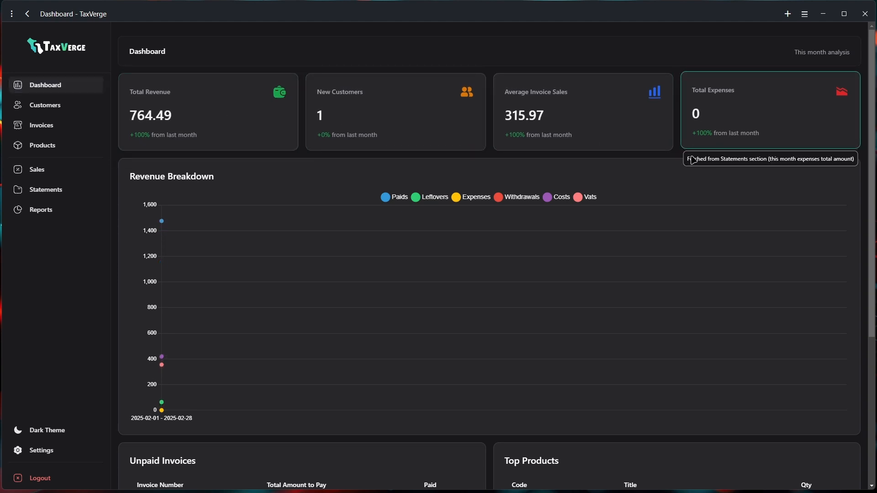
{"action": "scroll", "coordinate": [515, 296], "scroll_direction": "down", "scroll_amount": 5}
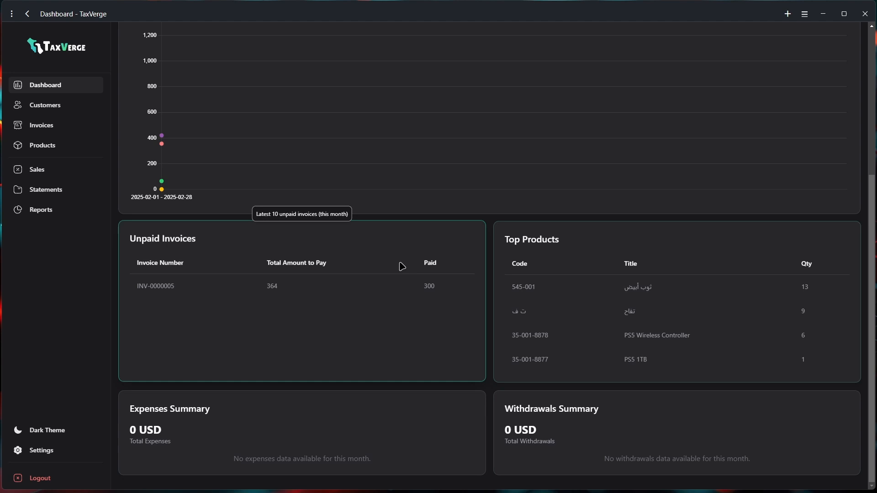
{"action": "scroll", "coordinate": [399, 266], "scroll_direction": "up", "scroll_amount": 3}
{"action": "scroll", "coordinate": [413, 224], "scroll_direction": "up", "scroll_amount": 2}
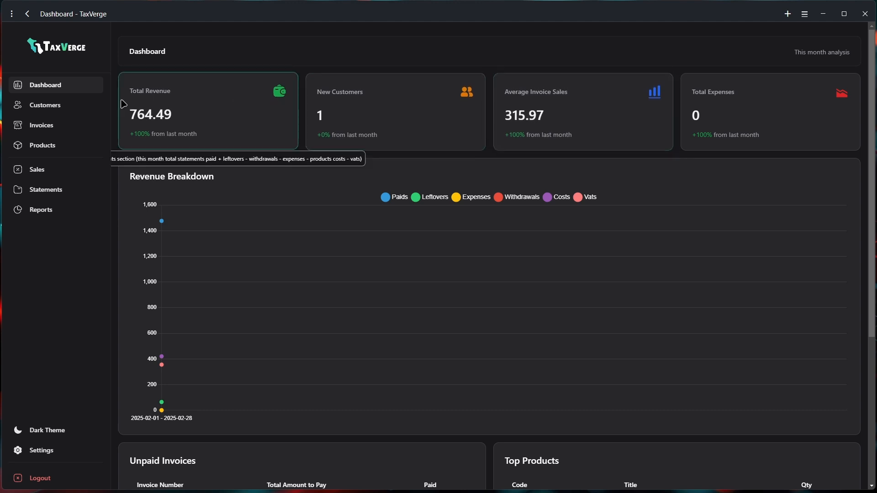
{"action": "left_click", "coordinate": [27, 112]}
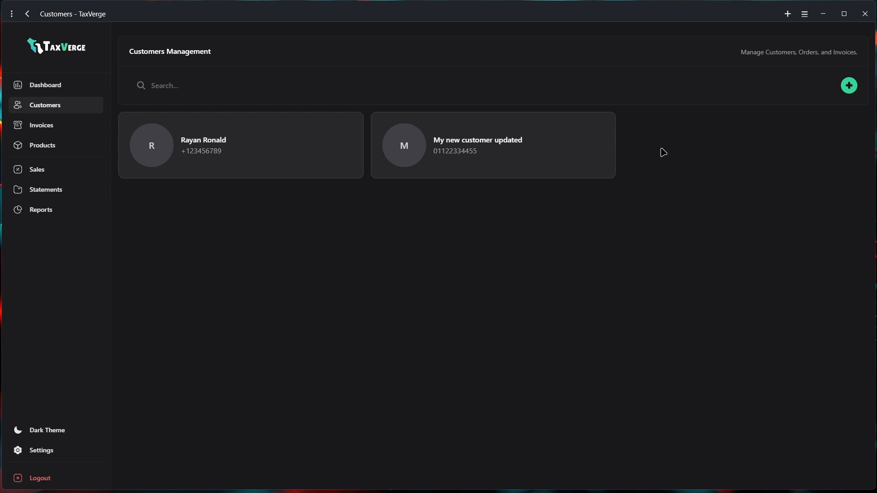
Open and cancel the Add Customer form, then switch to the Invoices list
{"action": "left_click", "coordinate": [849, 85]}
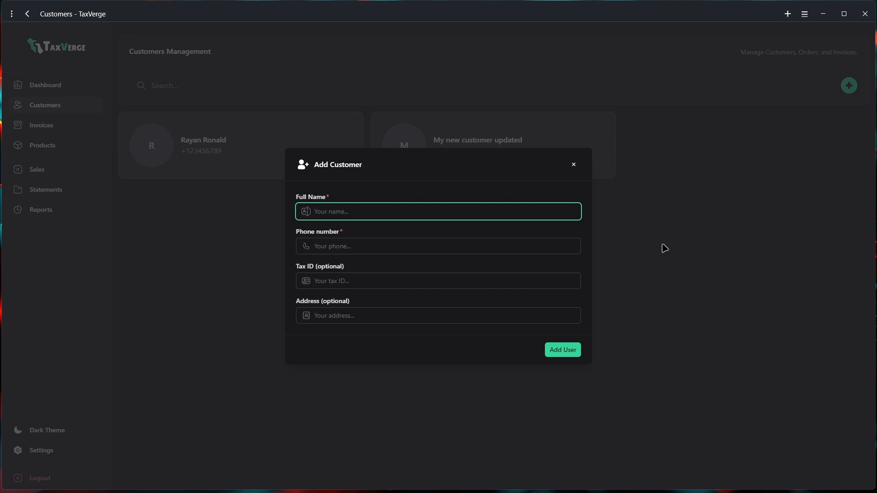
{"action": "left_click", "coordinate": [573, 164]}
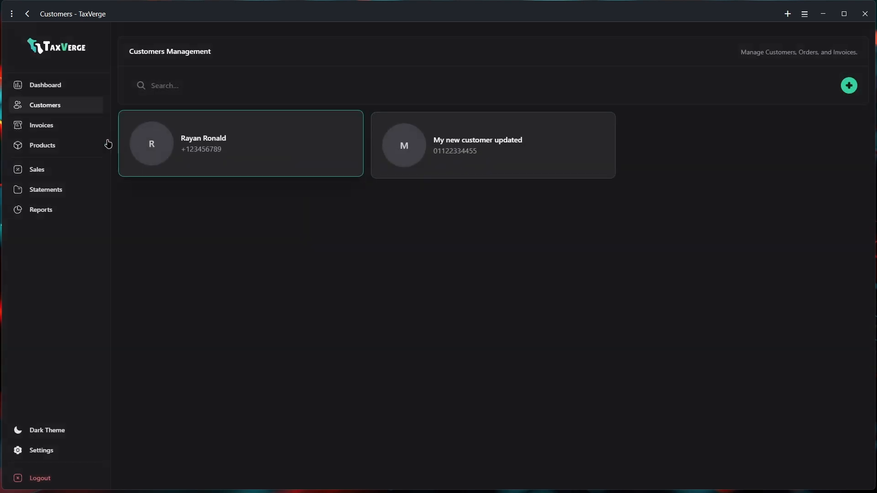
{"action": "left_click", "coordinate": [39, 131]}
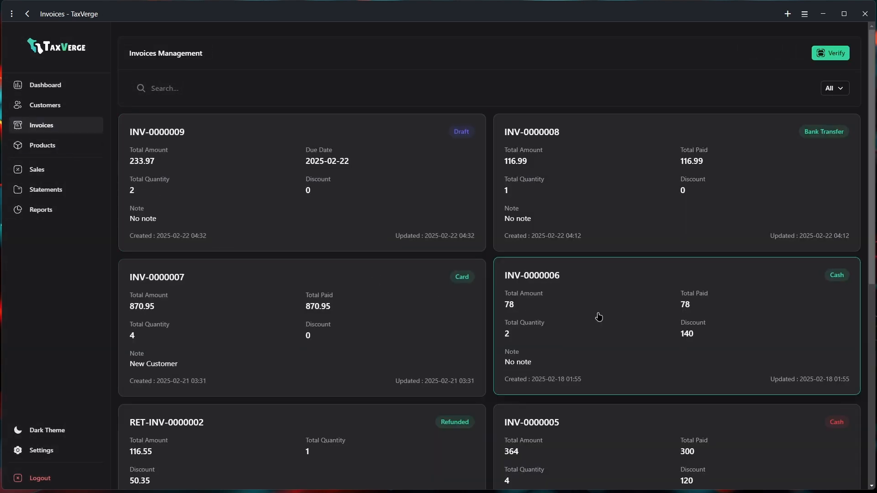
Filter invoices to Cash, then to Bank Transfer; open and cancel invoice verification
{"action": "left_click", "coordinate": [835, 88]}
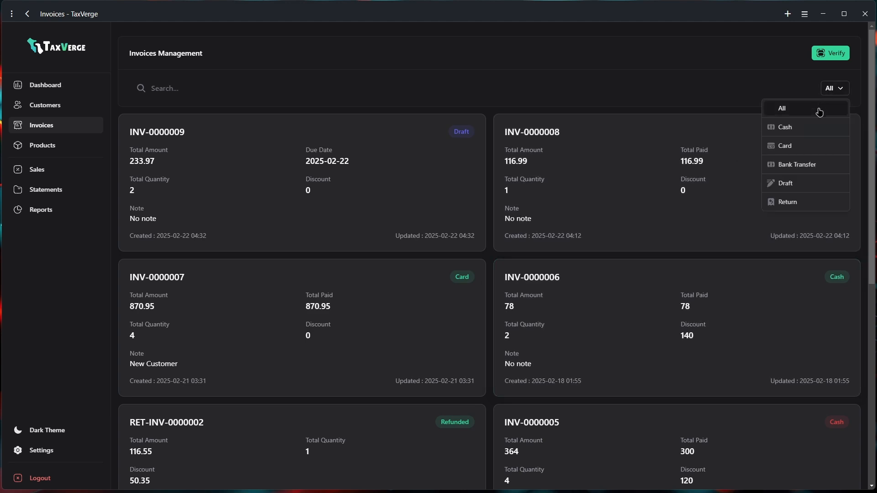
{"action": "left_click", "coordinate": [799, 128]}
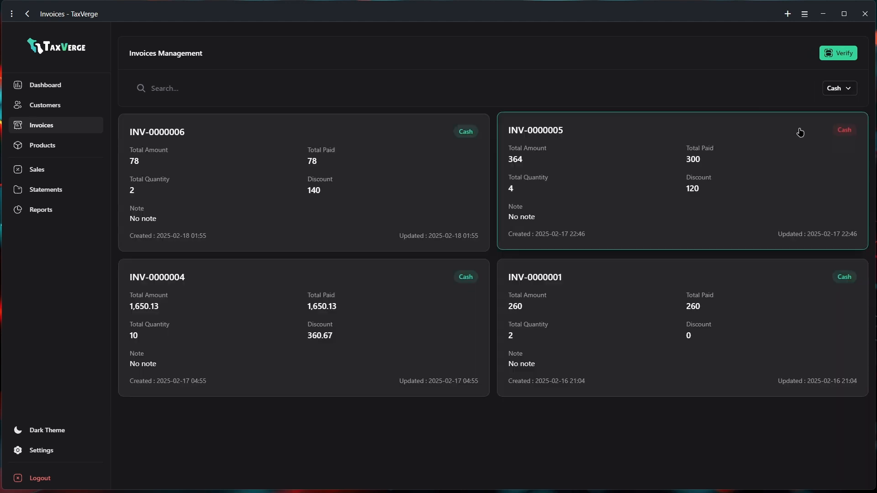
{"action": "left_click", "coordinate": [837, 92]}
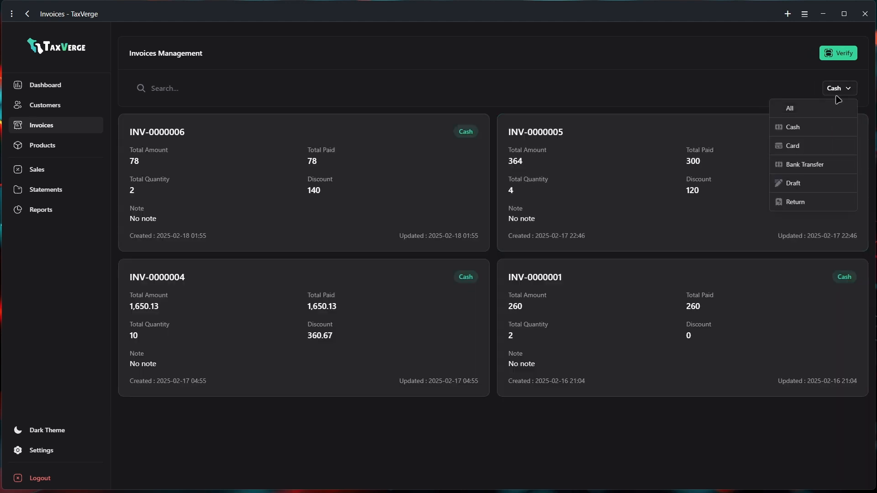
{"action": "left_click", "coordinate": [807, 165]}
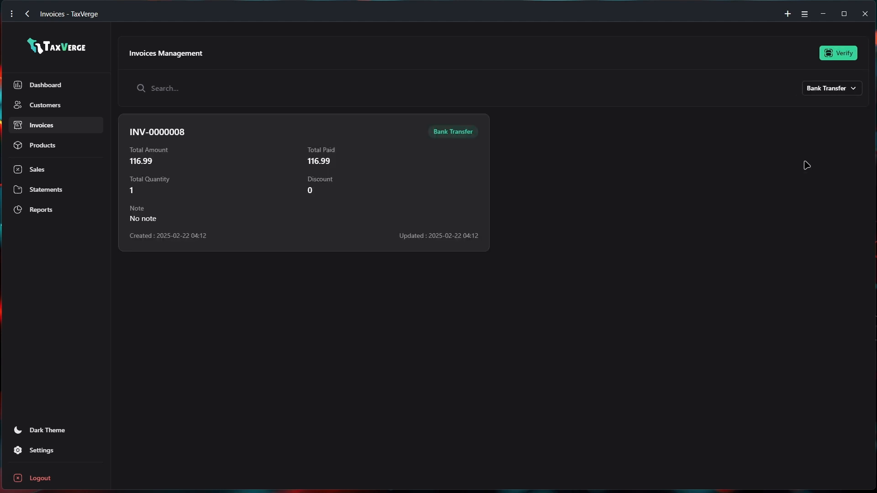
{"action": "left_click", "coordinate": [839, 55]}
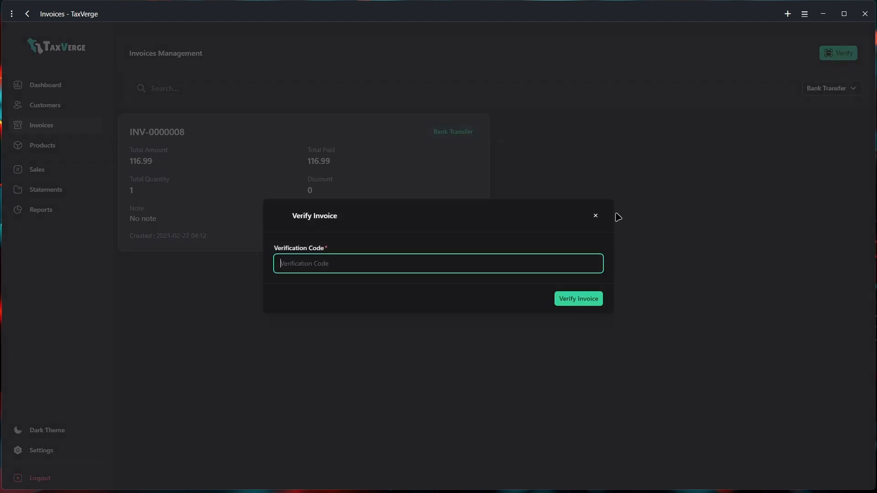
{"action": "left_click", "coordinate": [596, 216]}
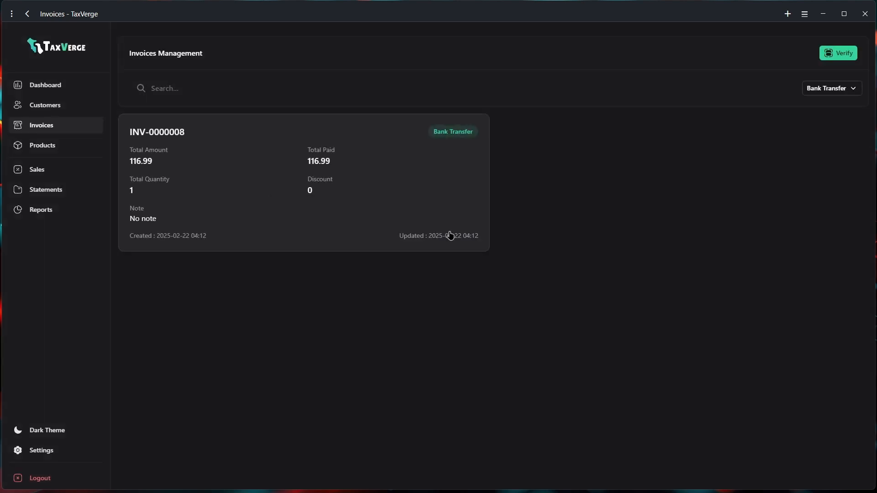
Search the products list for 'A', then scroll through the sales list
{"action": "left_click", "coordinate": [32, 144]}
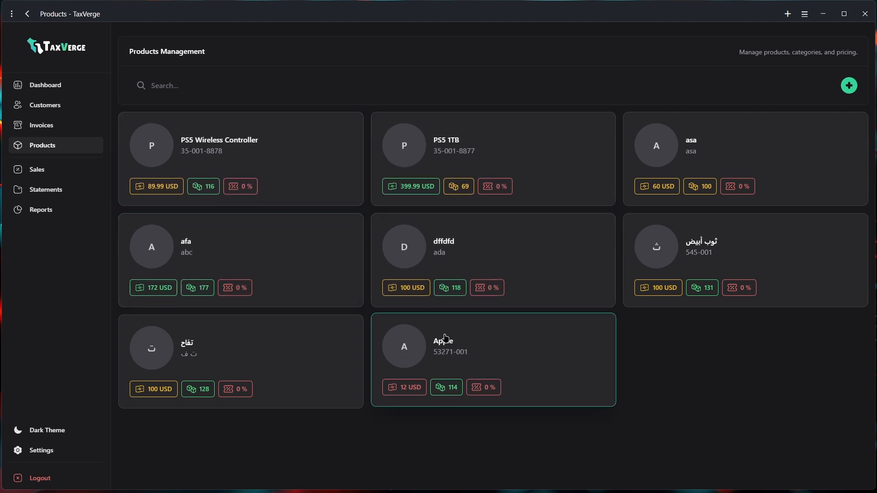
{"action": "left_click", "coordinate": [223, 82]}
{"action": "type", "text": "A"}
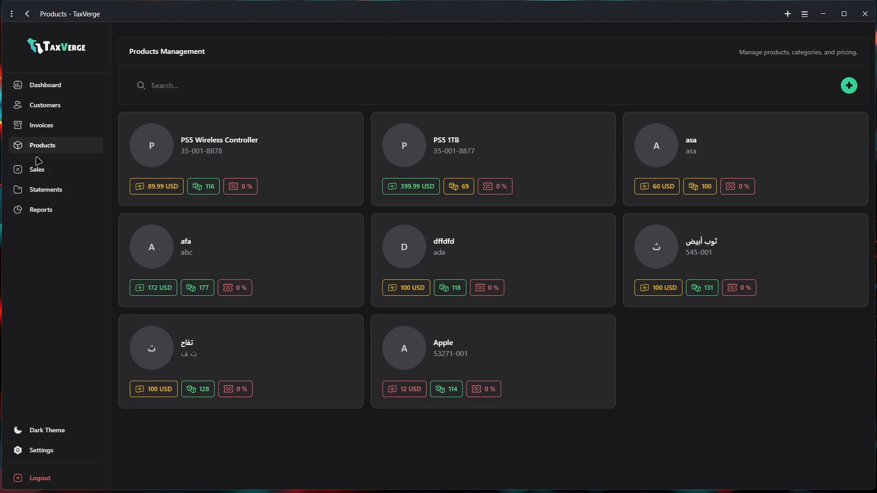
{"action": "left_click", "coordinate": [36, 170]}
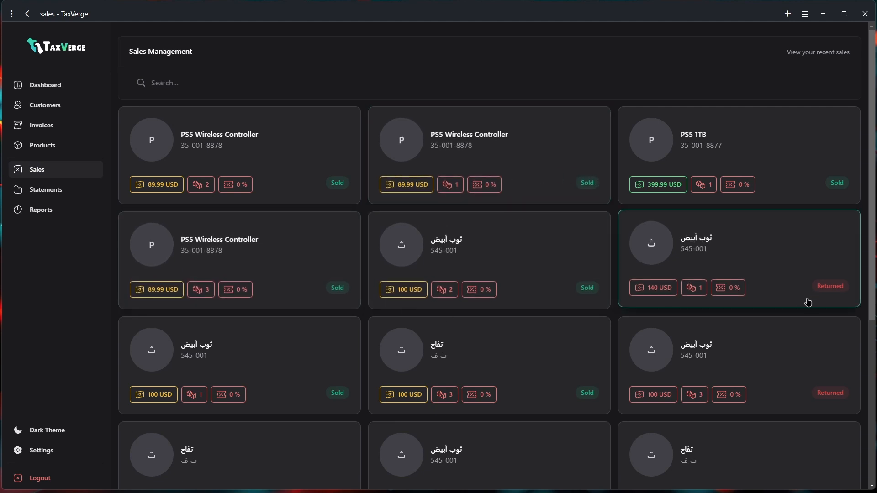
{"action": "scroll", "coordinate": [749, 336], "scroll_direction": "down", "scroll_amount": 3}
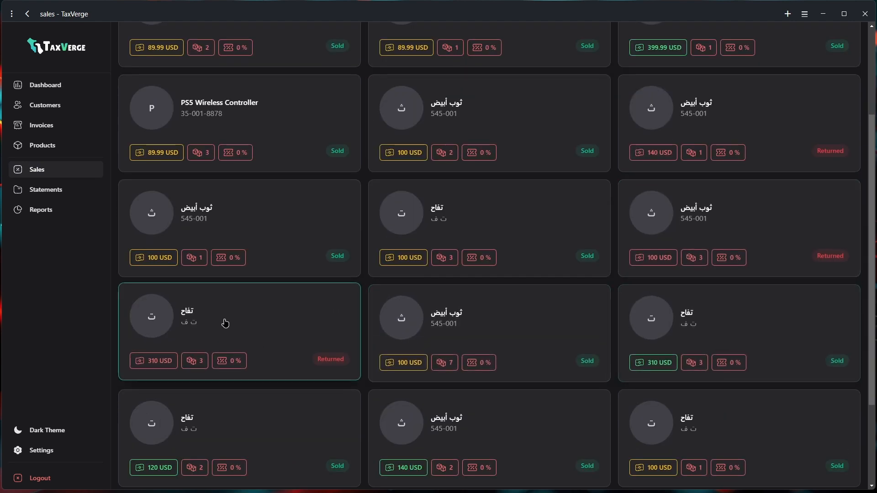
On Statements, start a new statement and cancel it, then move to Reports
{"action": "left_click", "coordinate": [31, 192]}
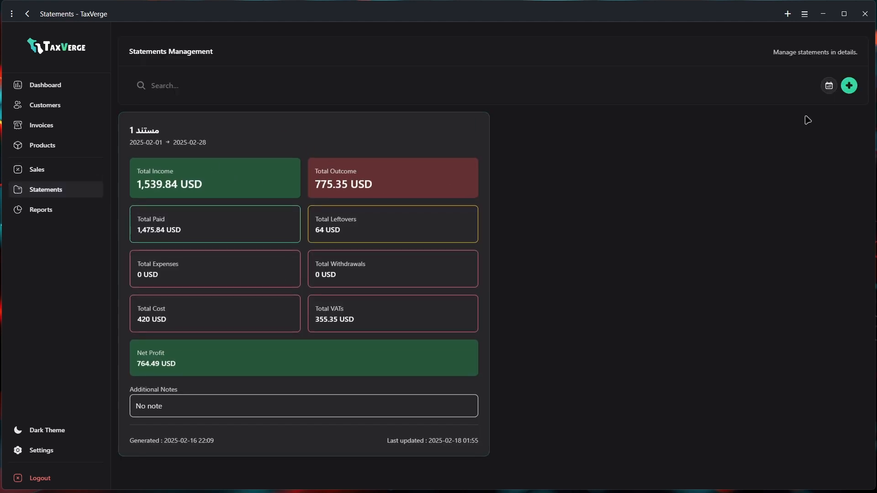
{"action": "left_click", "coordinate": [849, 87]}
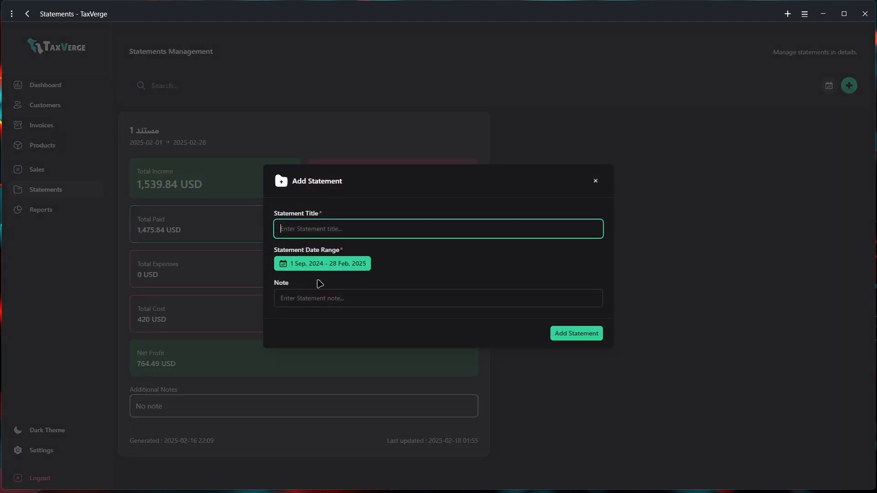
{"action": "left_click", "coordinate": [310, 304]}
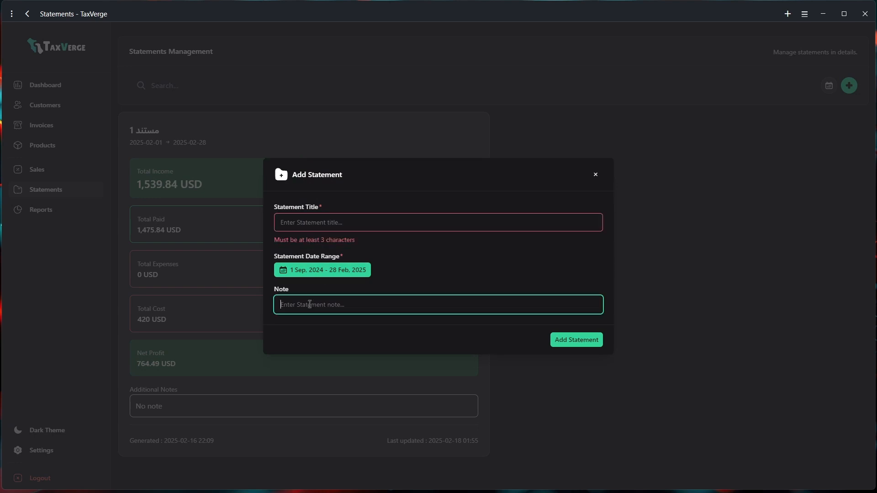
{"action": "left_click", "coordinate": [596, 175]}
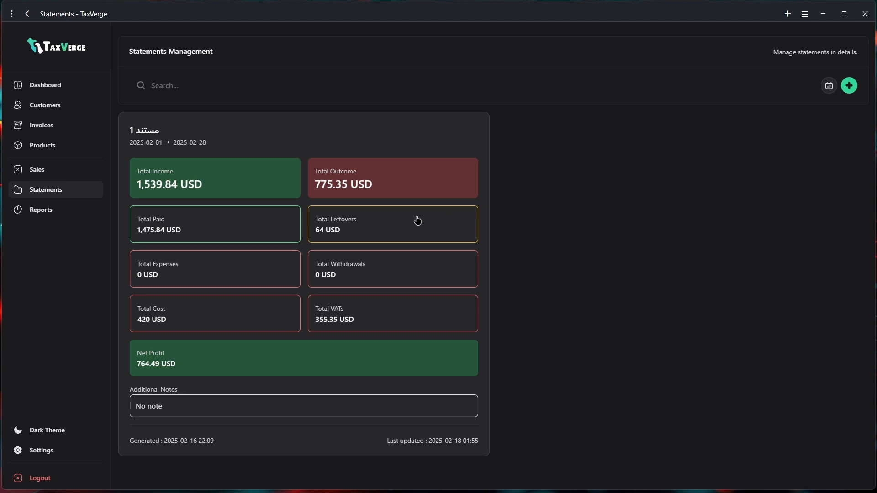
{"action": "left_click", "coordinate": [45, 213]}
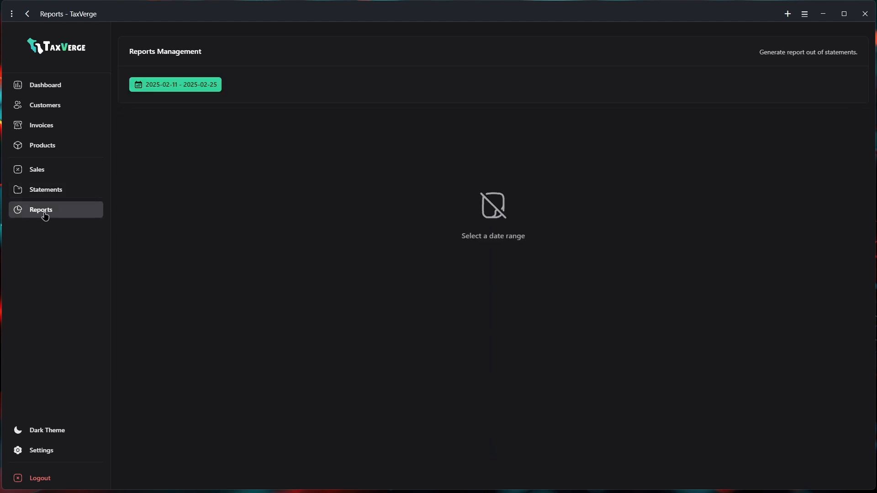
Run the 2025-02-01 to 2025-02-28 report, review its 764.49 USD net profit, return to Sales
{"action": "left_click", "coordinate": [190, 88]}
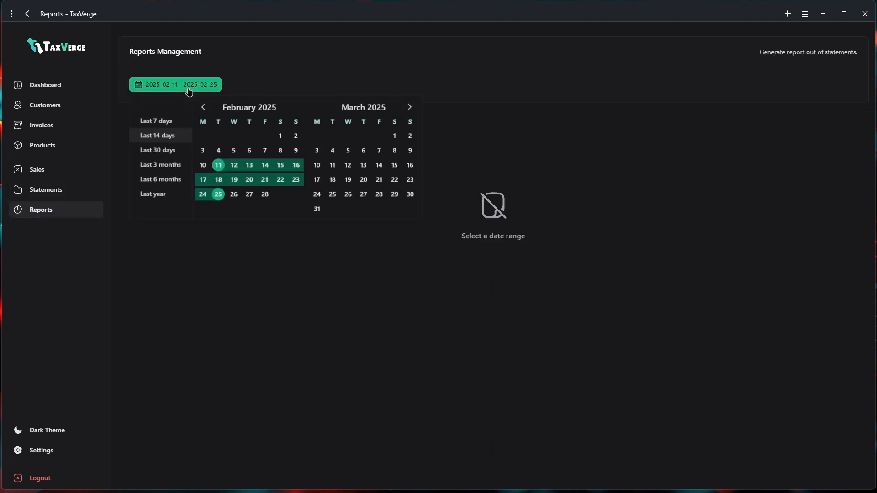
{"action": "left_click", "coordinate": [280, 136]}
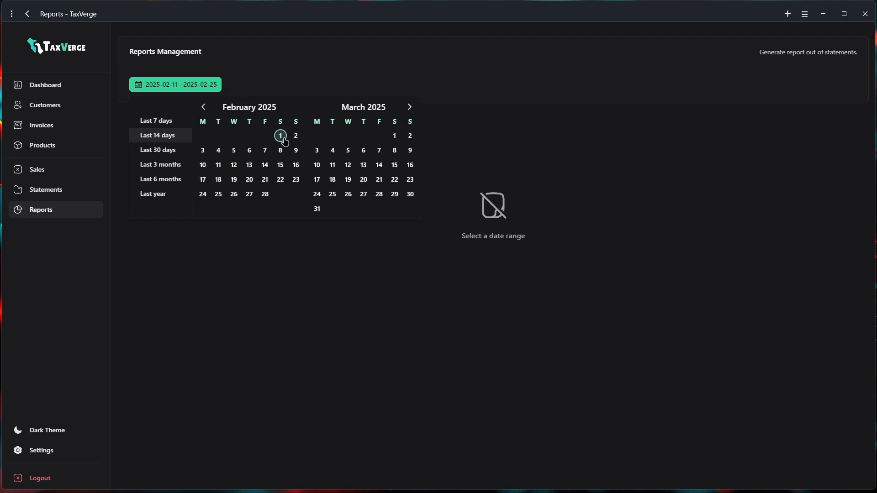
{"action": "left_click", "coordinate": [265, 194]}
{"action": "scroll", "coordinate": [470, 297], "scroll_direction": "down", "scroll_amount": 9}
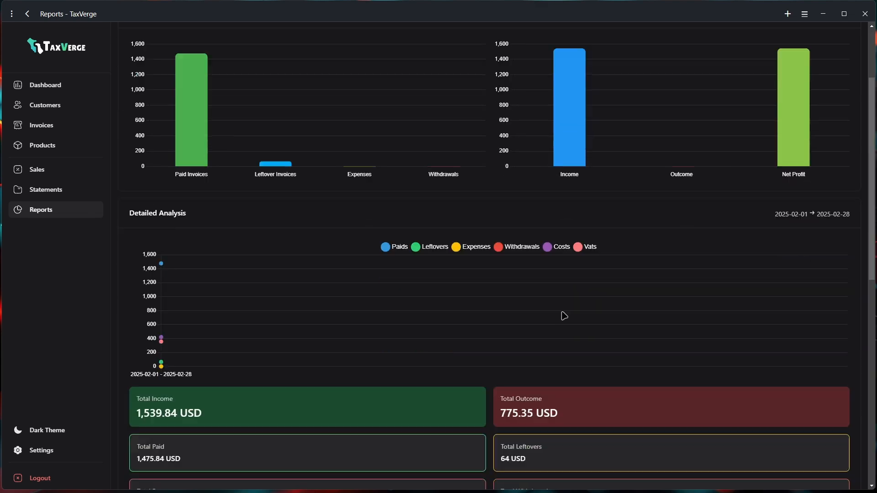
{"action": "scroll", "coordinate": [325, 242], "scroll_direction": "down", "scroll_amount": 4}
{"action": "scroll", "coordinate": [470, 275], "scroll_direction": "down", "scroll_amount": 3}
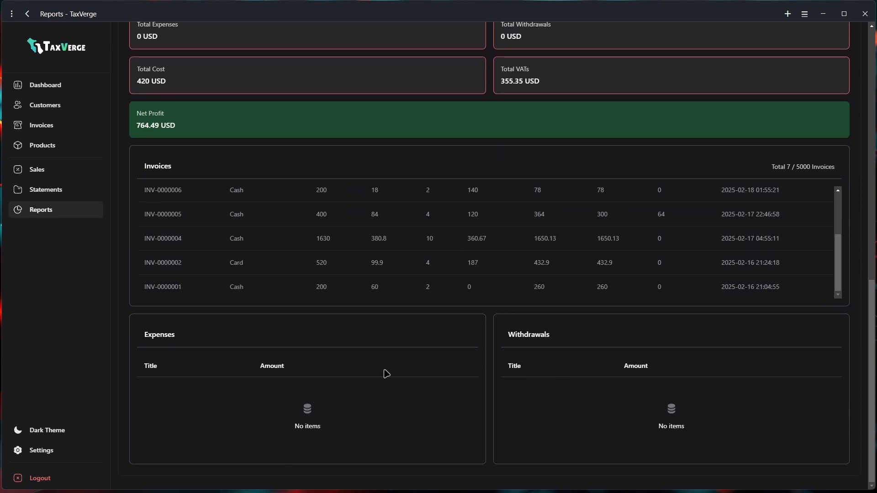
{"action": "scroll", "coordinate": [572, 425], "scroll_direction": "up", "scroll_amount": 11}
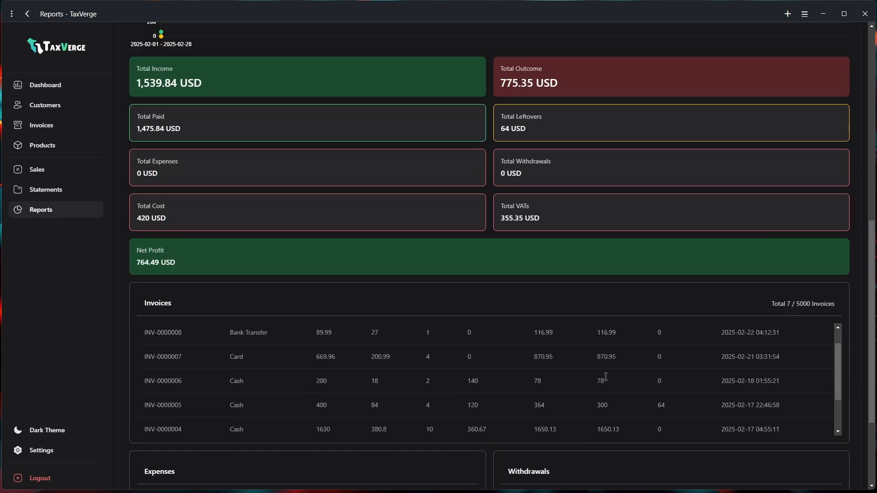
{"action": "scroll", "coordinate": [552, 242], "scroll_direction": "up", "scroll_amount": 2}
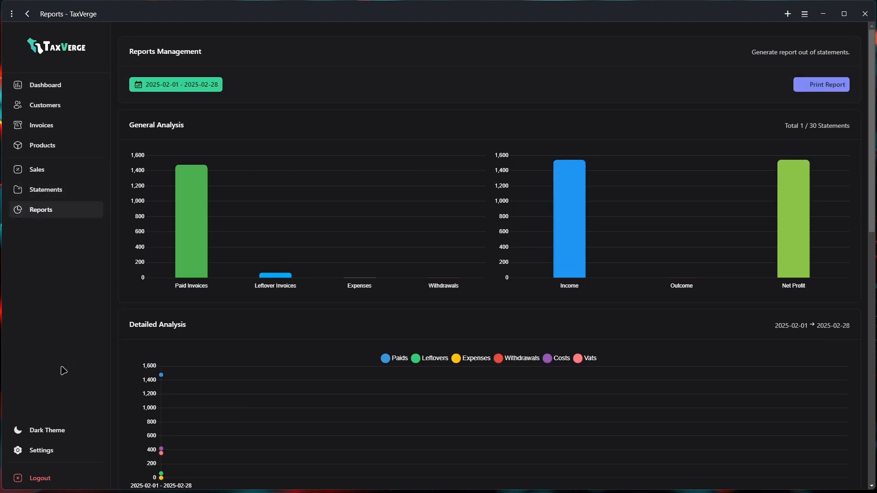
{"action": "left_click", "coordinate": [36, 439]}
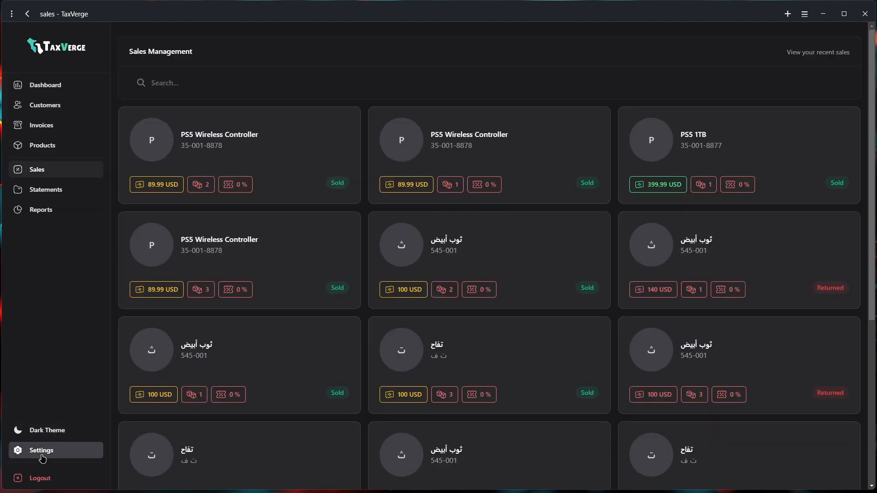
In Account settings, cycle the language through Arabic, Español, Français, Nederlands, then back to English
{"action": "left_click", "coordinate": [42, 456]}
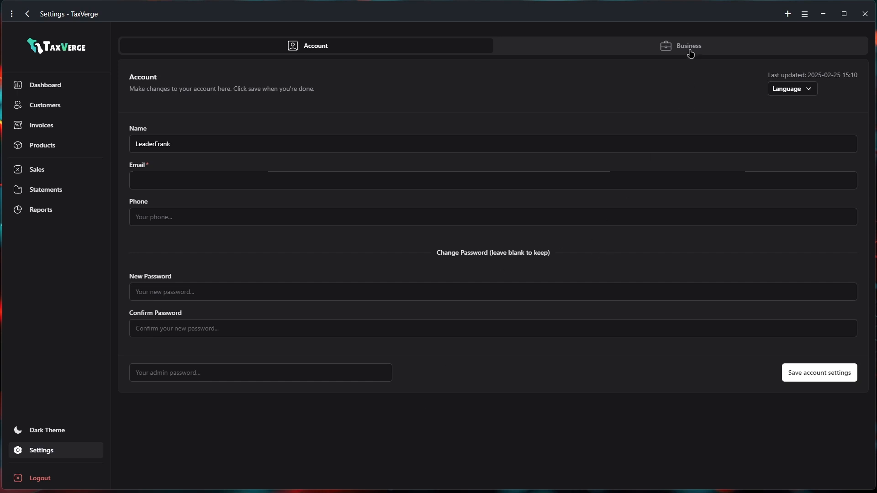
{"action": "left_click", "coordinate": [793, 89]}
{"action": "left_click", "coordinate": [788, 123]}
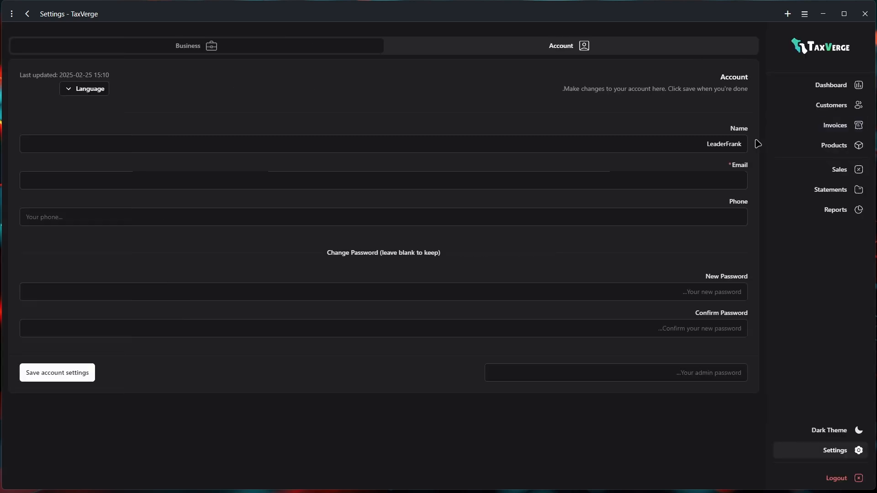
{"action": "left_click", "coordinate": [91, 91]}
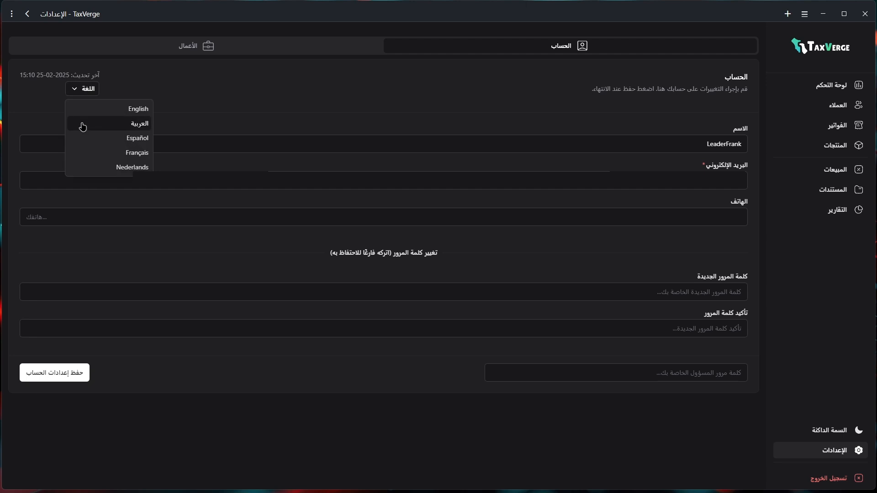
{"action": "left_click", "coordinate": [91, 139]}
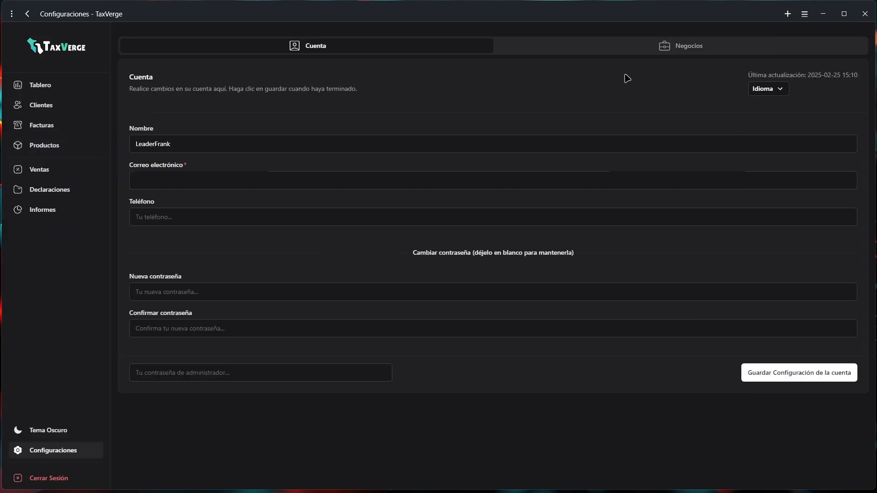
{"action": "left_click", "coordinate": [774, 89]}
{"action": "left_click", "coordinate": [756, 154]}
{"action": "left_click", "coordinate": [767, 91]}
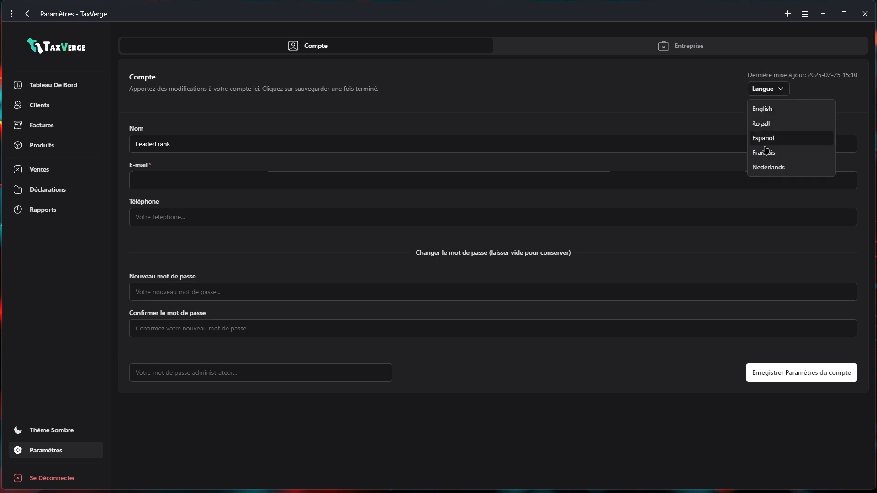
{"action": "left_click", "coordinate": [763, 169]}
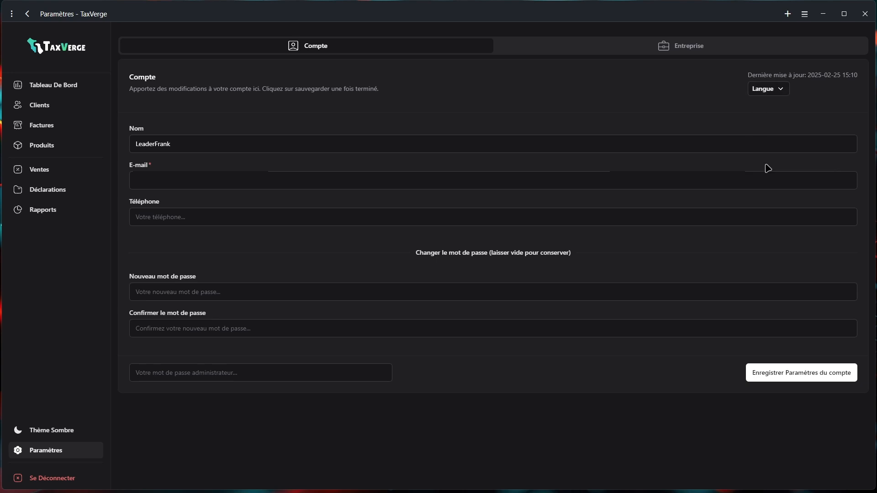
{"action": "left_click", "coordinate": [773, 91]}
{"action": "left_click", "coordinate": [769, 110]}
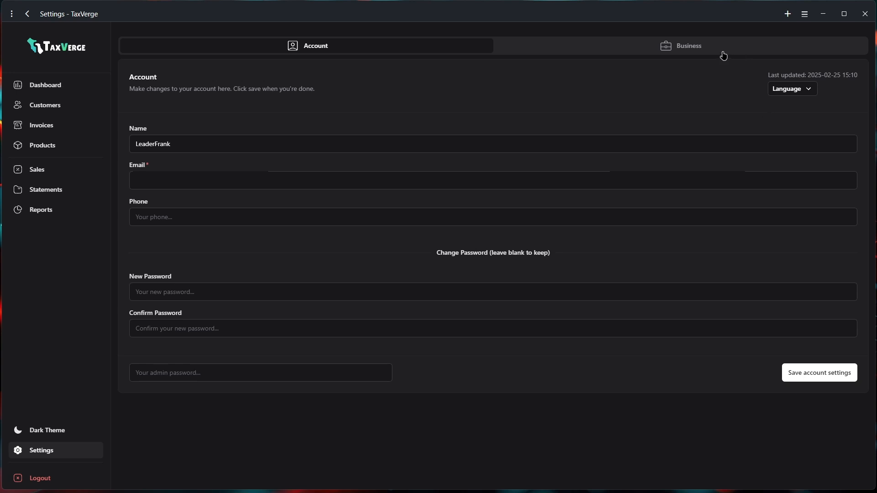
Upload blue-m-logo.jpg from the Business Logo folder as the business logo
{"action": "left_click", "coordinate": [701, 50]}
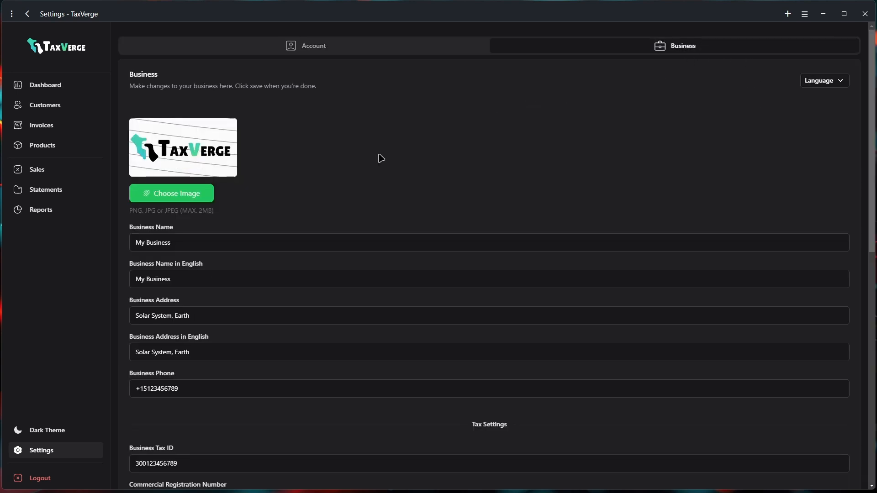
{"action": "left_click", "coordinate": [156, 198]}
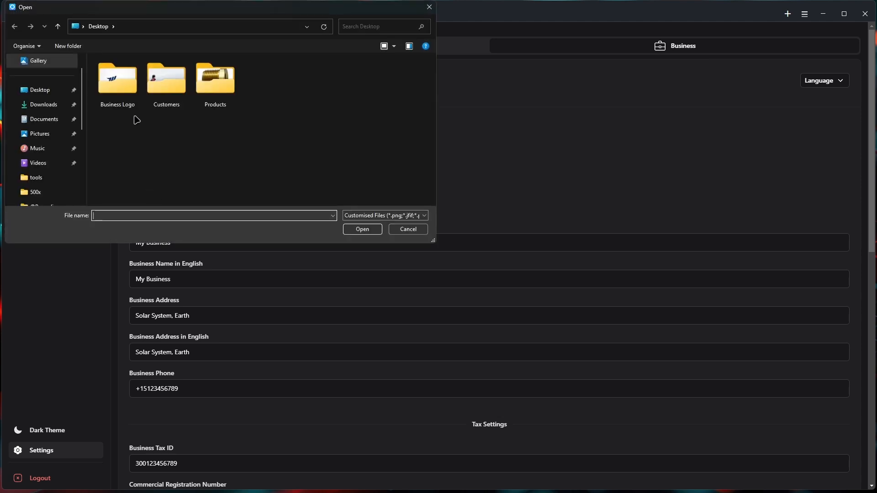
{"action": "double_click", "coordinate": [115, 95]}
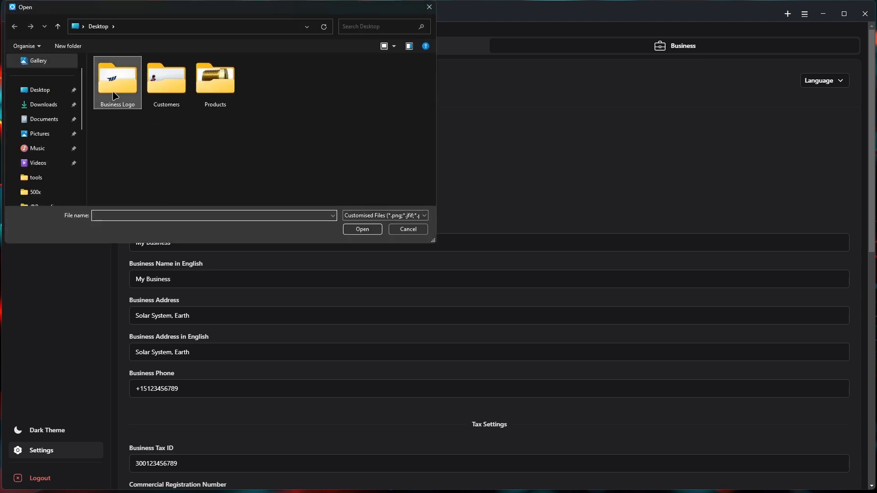
{"action": "left_click", "coordinate": [114, 92]}
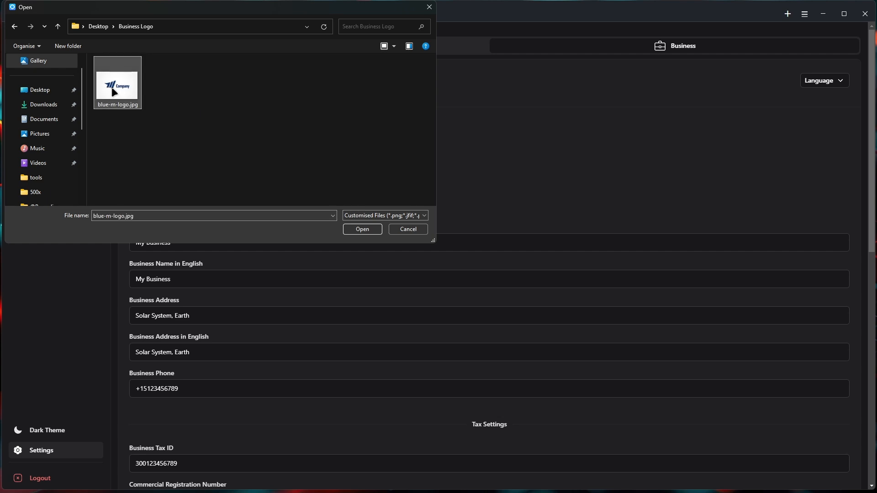
{"action": "left_click", "coordinate": [359, 228]}
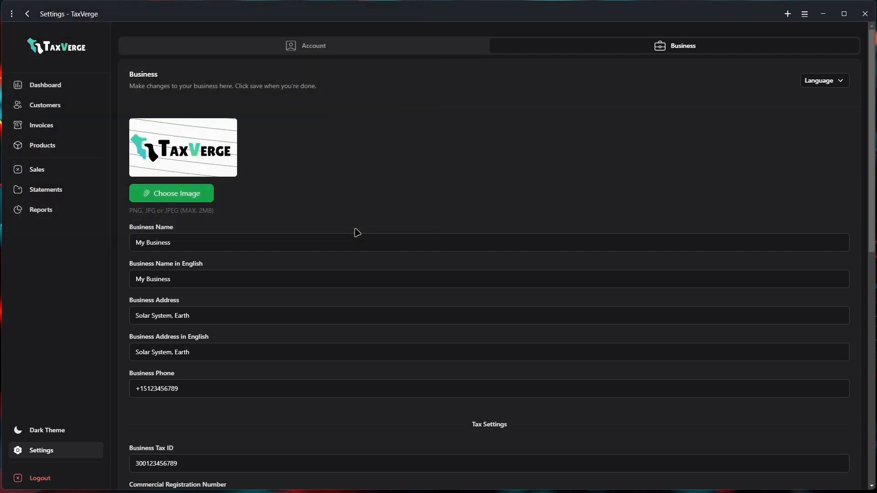
{"action": "scroll", "coordinate": [307, 217], "scroll_direction": "down", "scroll_amount": 3}
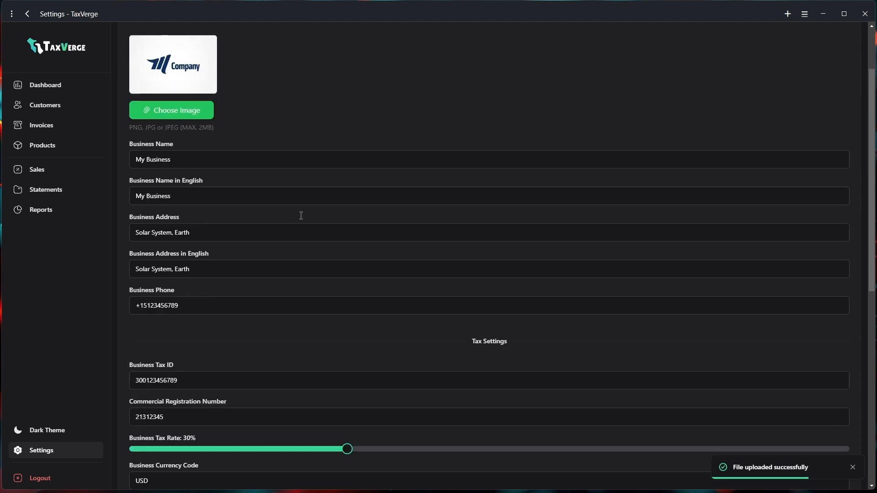
{"action": "scroll", "coordinate": [215, 183], "scroll_direction": "up", "scroll_amount": 2}
{"action": "scroll", "coordinate": [206, 190], "scroll_direction": "up", "scroll_amount": 1}
Select the old Business Name and begin retyping it with a capital M
{"action": "left_click_drag", "start_coordinate": [176, 243], "coordinate": [117, 246]}
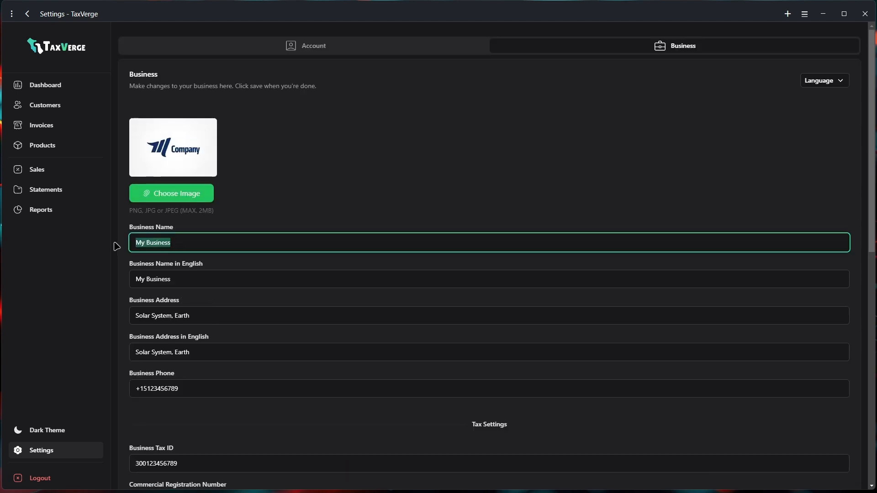
{"action": "key", "text": "Caps_Lock"}
{"action": "type", "text": "M"}
{"action": "key", "text": "Caps_Lock"}
Complete Business Name as 'M Company', fixing the typo, and set the English name to 'M Company'
{"action": "type", "text": "Compnay"}
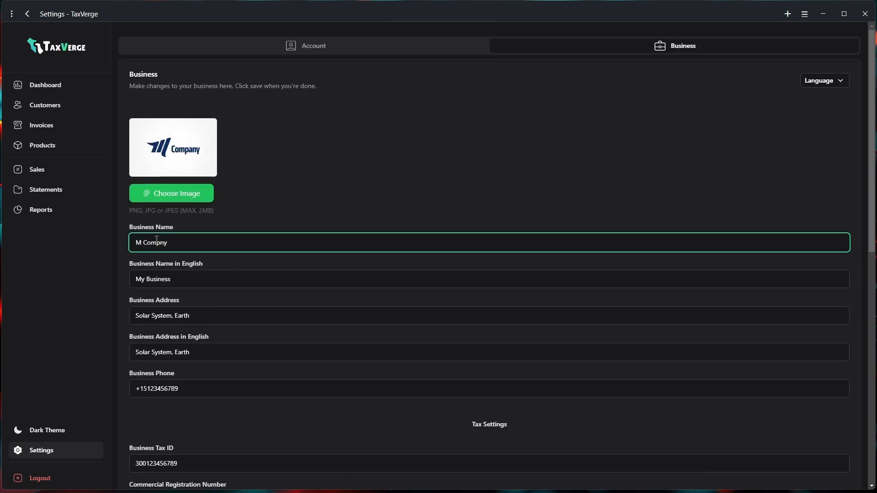
{"action": "left_click", "coordinate": [159, 240]}
{"action": "type", "text": "a"}
{"action": "left_click_drag", "start_coordinate": [184, 280], "coordinate": [126, 279]}
{"action": "type", "text": "M Company"}
Replace the Business Address with 'Mars, Beside Earth'
{"action": "left_click_drag", "start_coordinate": [205, 318], "coordinate": [128, 318]}
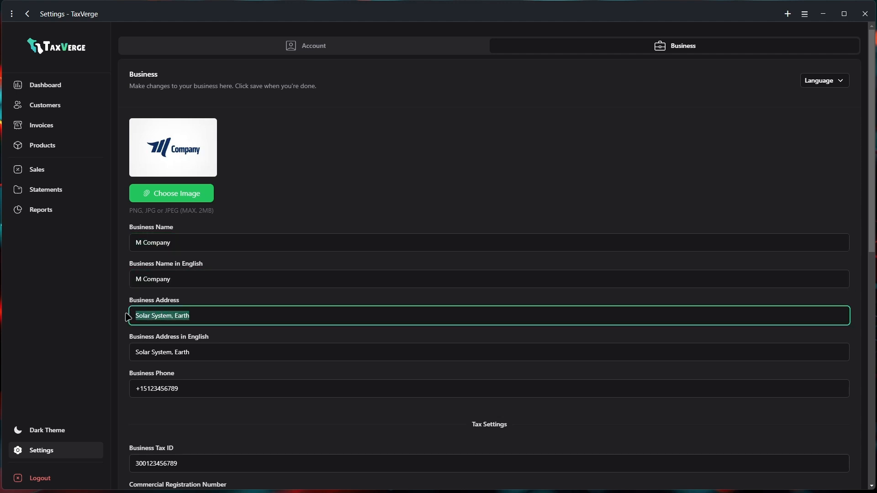
{"action": "key", "text": "Caps_Lock"}
{"action": "type", "text": "M"}
{"action": "key", "text": "Caps_Lock"}
{"action": "type", "text": "ars, "}
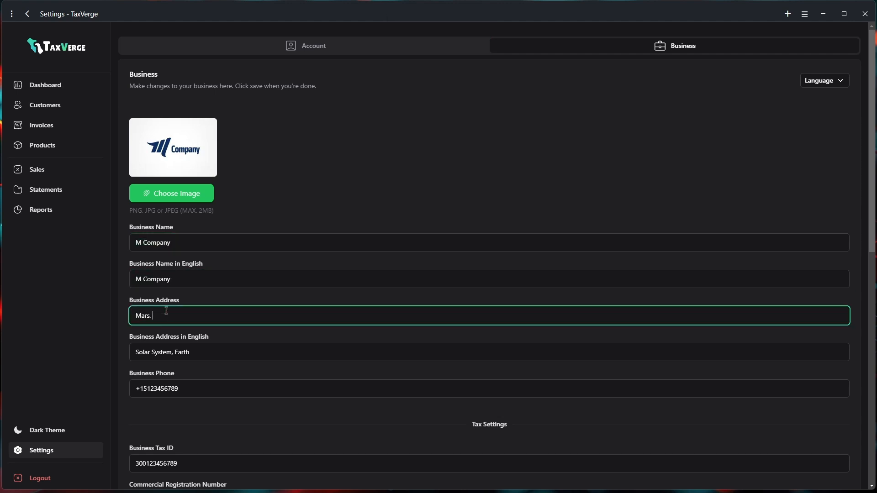
{"action": "type", "text": "Beside"}
{"action": "key", "text": "Caps_Lock"}
{"action": "type", "text": "E"}
{"action": "key", "text": "Caps_Lock"}
{"action": "type", "text": "arth"}
Paste 'Mars, Beside Earth' into the English business address as well
{"action": "left_click", "coordinate": [181, 352]}
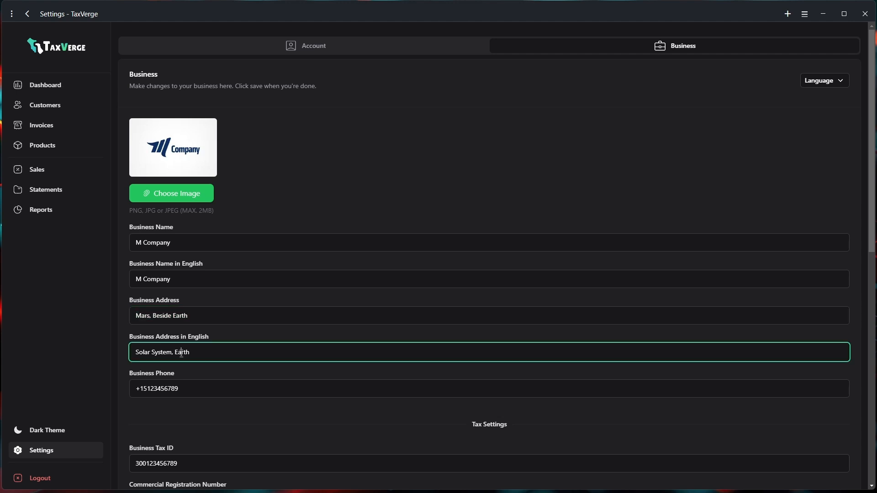
{"action": "key", "text": "ctrl+a"}
{"action": "type", "text": "Mars, Beside Earth"}
{"action": "scroll", "coordinate": [243, 370], "scroll_direction": "down", "scroll_amount": 2}
{"action": "scroll", "coordinate": [255, 333], "scroll_direction": "down", "scroll_amount": 2}
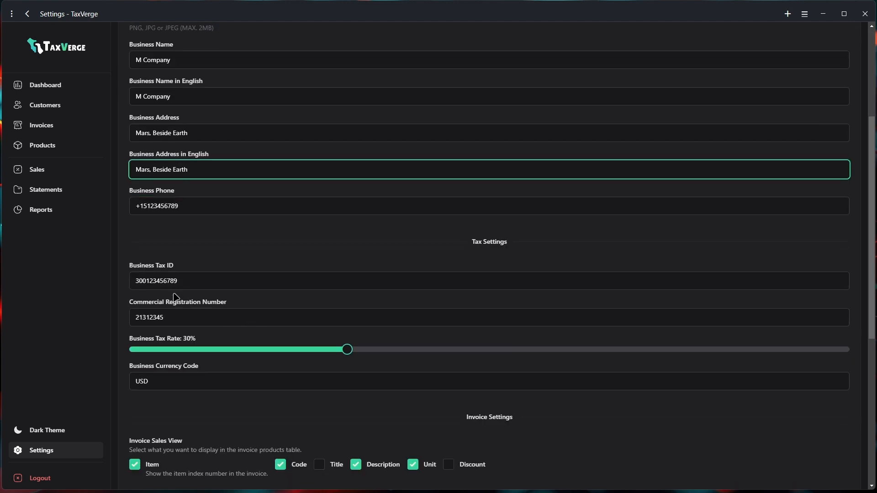
{"action": "scroll", "coordinate": [234, 363], "scroll_direction": "down", "scroll_amount": 2}
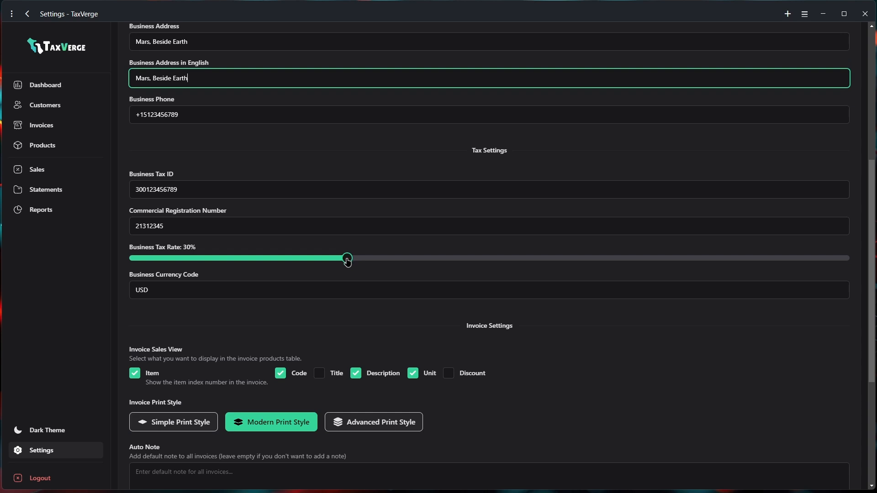
Toggle the invoice columns so Item, Code, Title, Description, Unit and Discount all show
{"action": "left_click", "coordinate": [164, 293]}
{"action": "scroll", "coordinate": [319, 260], "scroll_direction": "down", "scroll_amount": 3}
{"action": "left_click", "coordinate": [280, 236]}
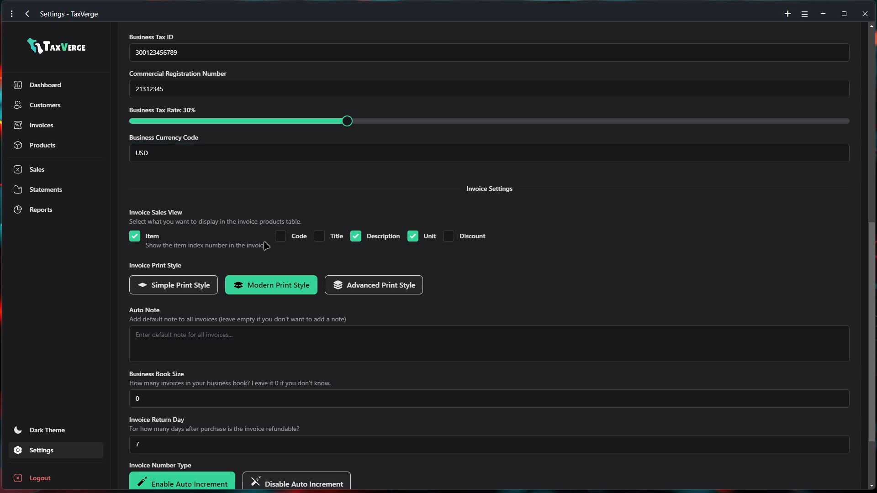
{"action": "left_click", "coordinate": [135, 237]}
{"action": "left_click", "coordinate": [322, 240]}
{"action": "left_click", "coordinate": [360, 240]}
{"action": "left_click", "coordinate": [416, 237]}
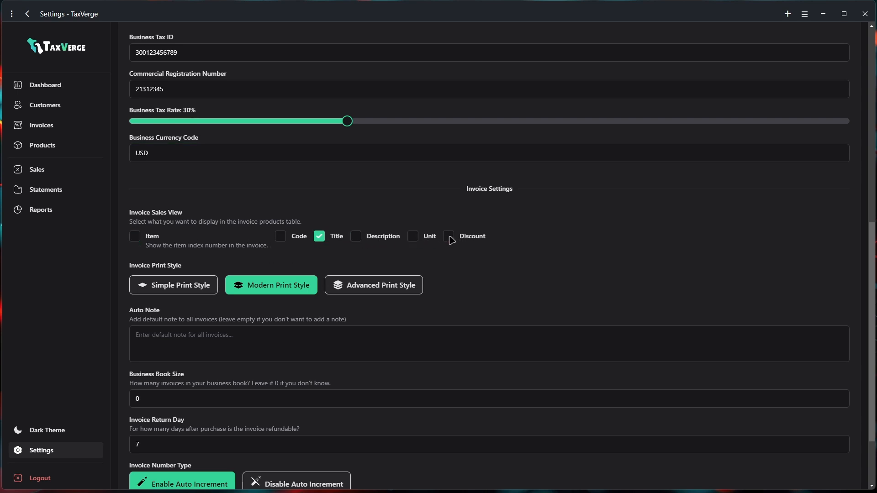
{"action": "left_click", "coordinate": [449, 236]}
{"action": "left_click", "coordinate": [414, 236]}
{"action": "left_click", "coordinate": [357, 237]}
{"action": "left_click", "coordinate": [282, 237]}
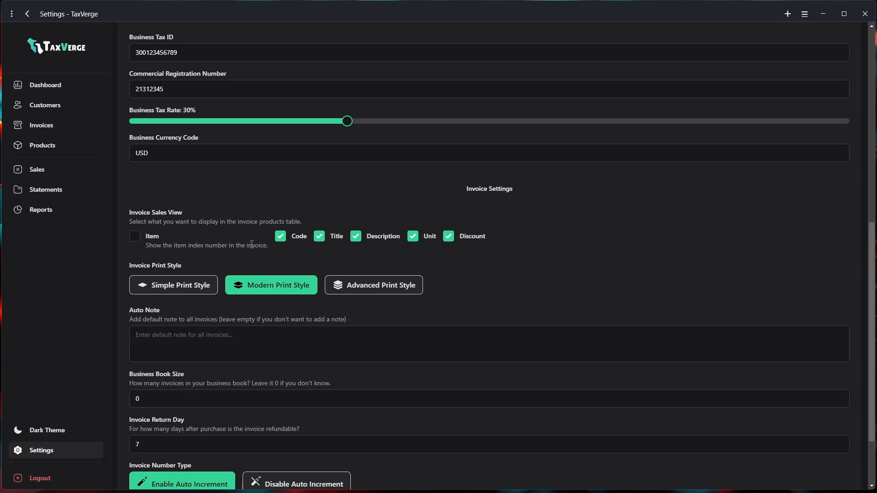
{"action": "left_click", "coordinate": [145, 287]}
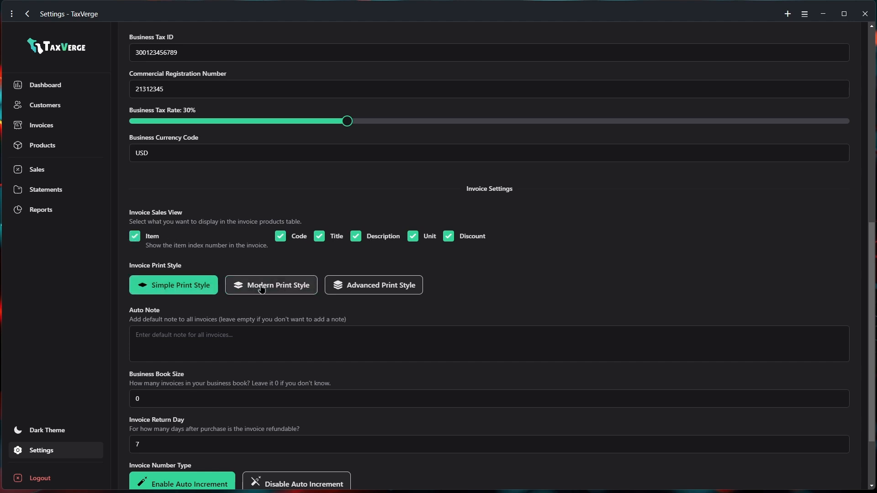
Try the Simple and Advanced print styles, then settle back on Modern
{"action": "left_click", "coordinate": [256, 286]}
{"action": "left_click", "coordinate": [365, 287]}
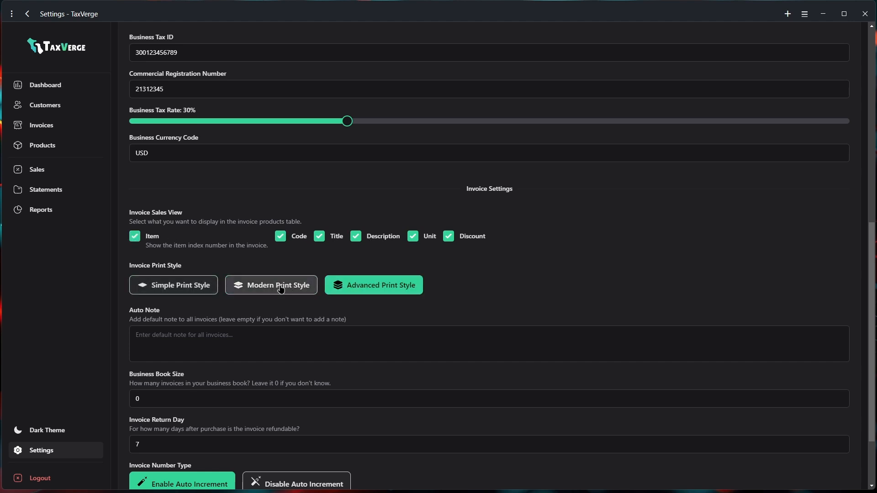
{"action": "left_click", "coordinate": [280, 289]}
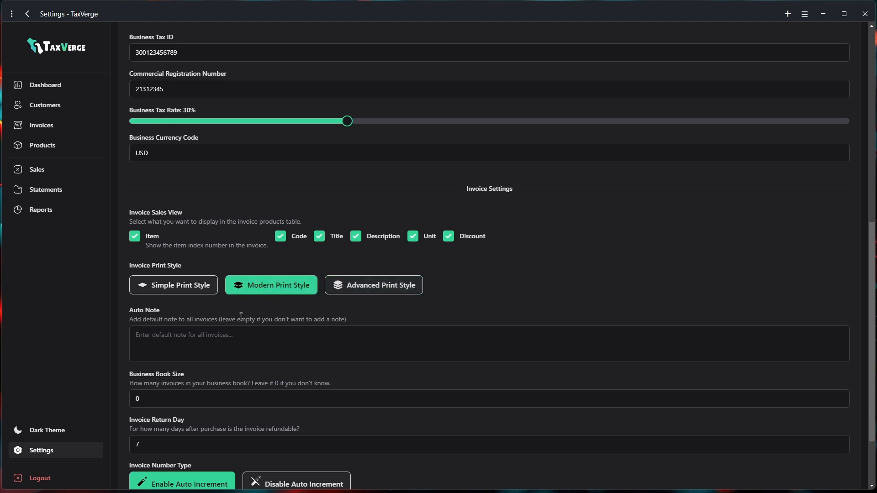
{"action": "scroll", "coordinate": [241, 316], "scroll_direction": "down", "scroll_amount": 2}
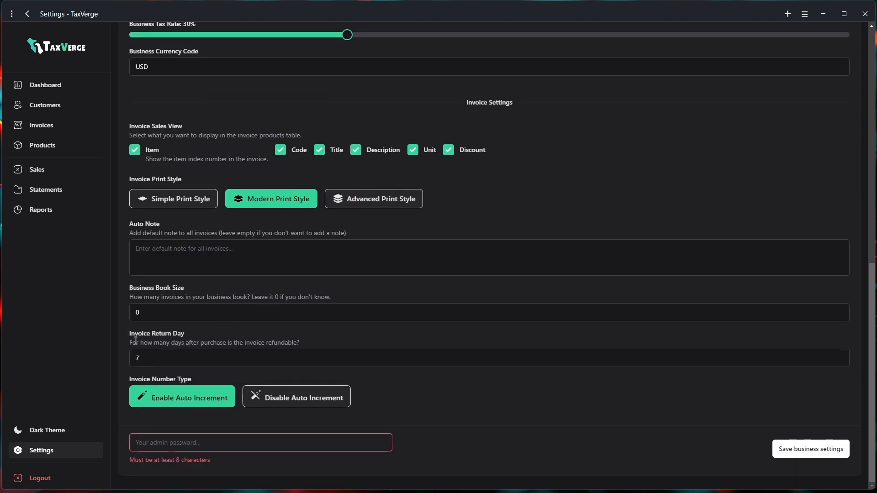
Toggle Auto Increment off and back on so invoice numbering stays automatic
{"action": "left_click", "coordinate": [252, 313]}
{"action": "left_click", "coordinate": [208, 354]}
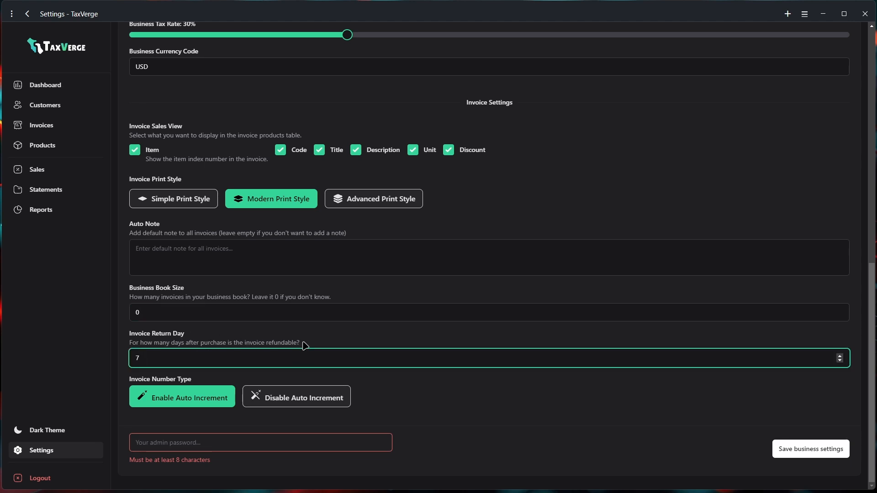
{"action": "left_click", "coordinate": [275, 398]}
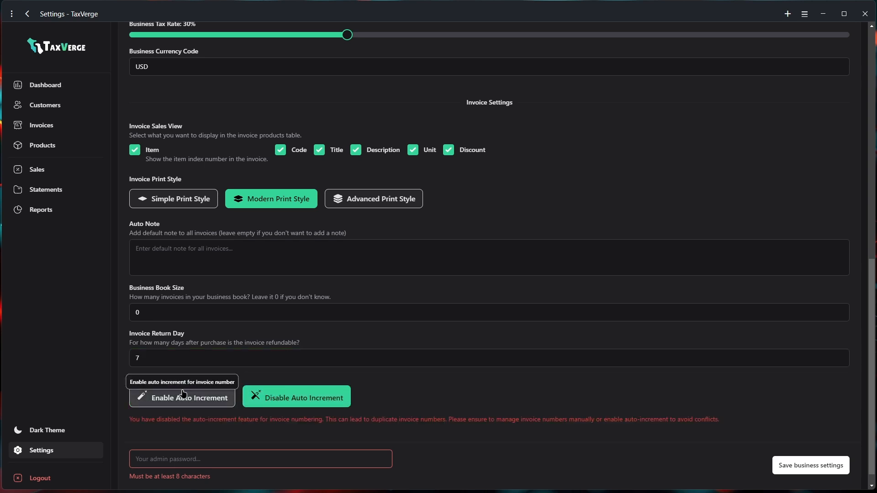
{"action": "left_click", "coordinate": [170, 399]}
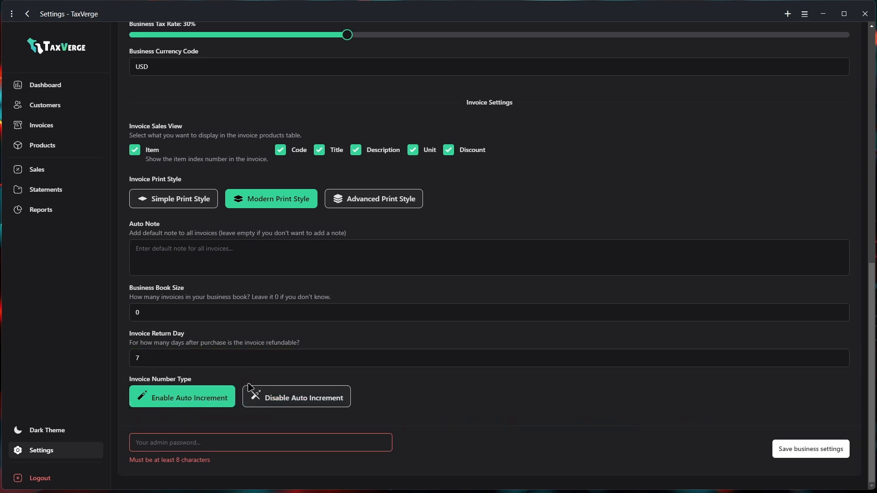
Enter the admin password and save the business settings
{"action": "left_click", "coordinate": [177, 442]}
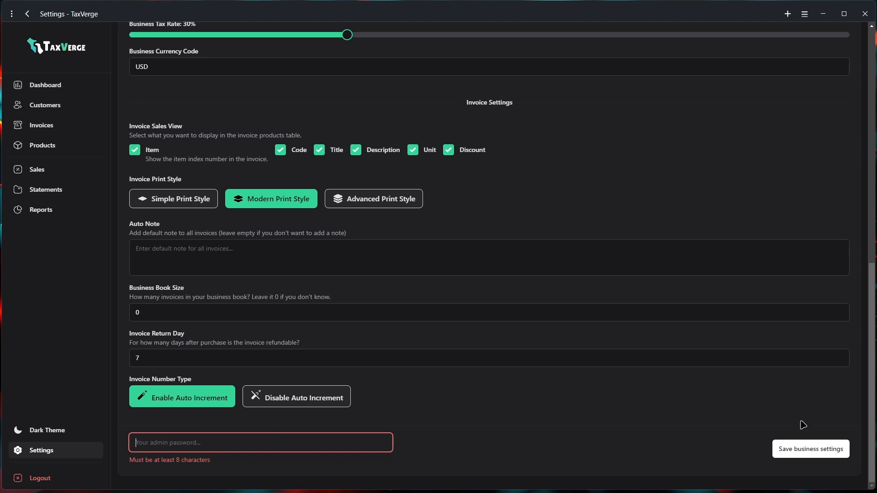
{"action": "key", "text": "Caps_Lock"}
{"action": "type", "text": "•••••••••••"}
{"action": "left_click", "coordinate": [816, 451]}
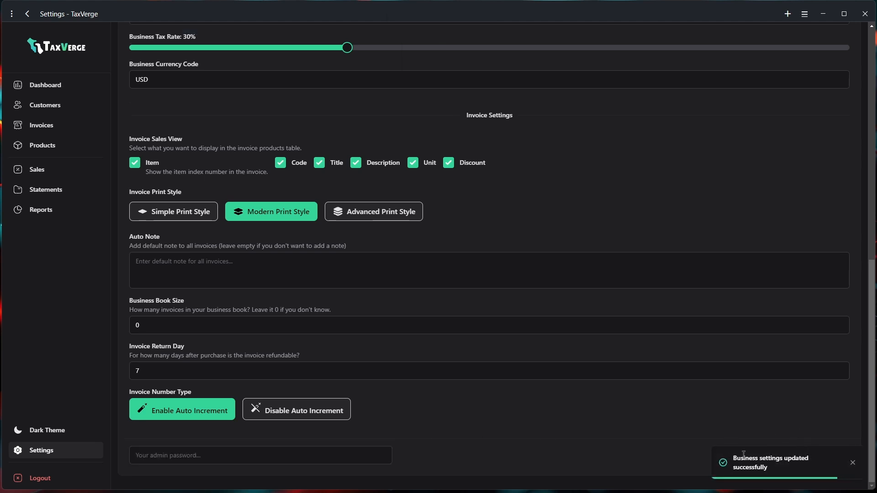
{"action": "scroll", "coordinate": [567, 447], "scroll_direction": "up", "scroll_amount": 10}
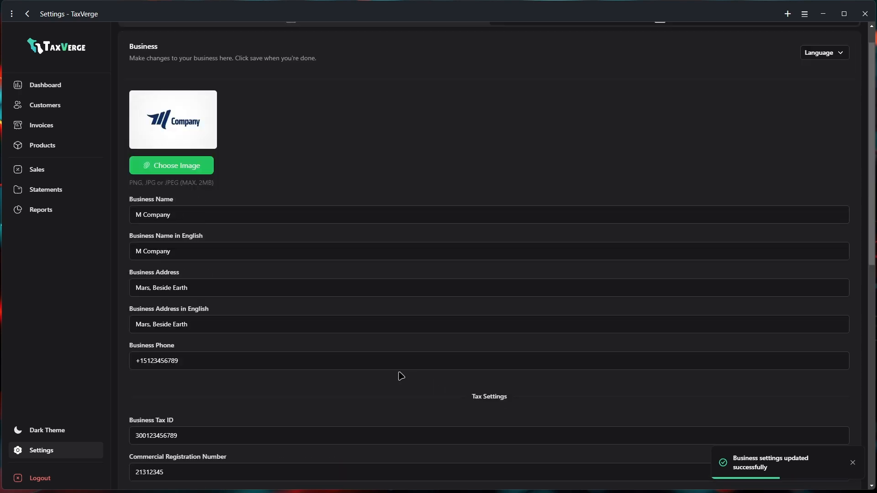
{"action": "scroll", "coordinate": [393, 372], "scroll_direction": "up", "scroll_amount": 1}
{"action": "left_click", "coordinate": [46, 106]}
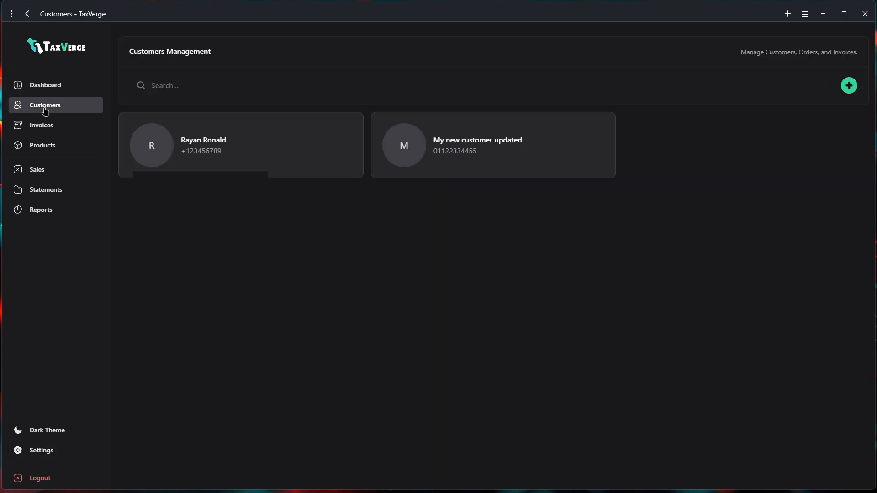
Start a new customer and enter the customer's full name, correcting the surname
{"action": "left_click", "coordinate": [850, 92]}
{"action": "key", "text": "Caps_Lock"}
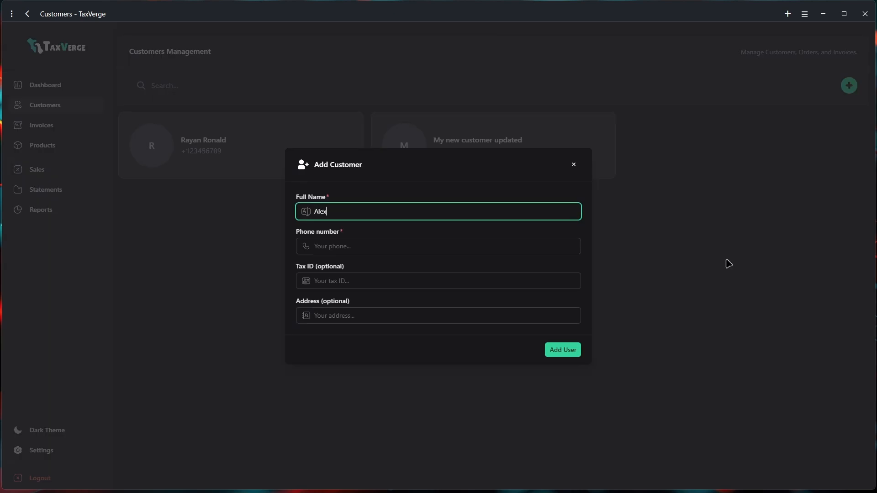
{"action": "key", "text": "Caps_Lock"}
{"action": "key", "text": "Caps_Lock"}
Fill in the customer's phone number, add the customer, and open their detail page
{"action": "left_click", "coordinate": [410, 246]}
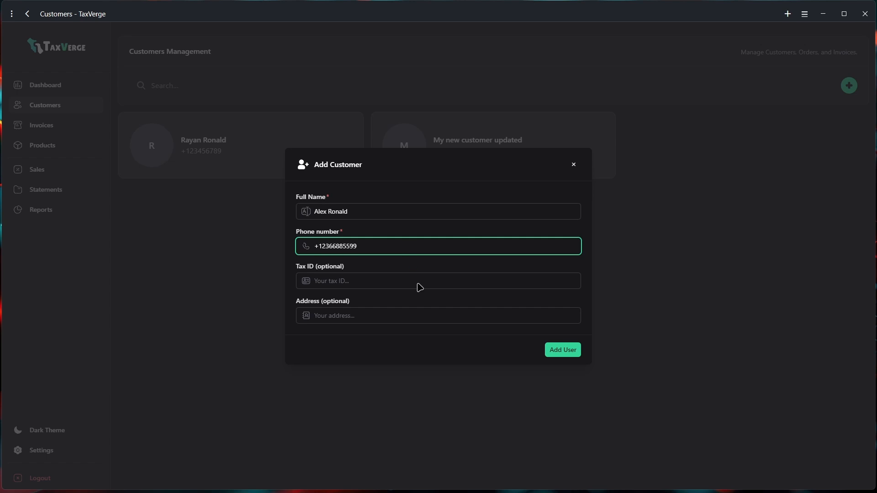
{"action": "left_click", "coordinate": [563, 350]}
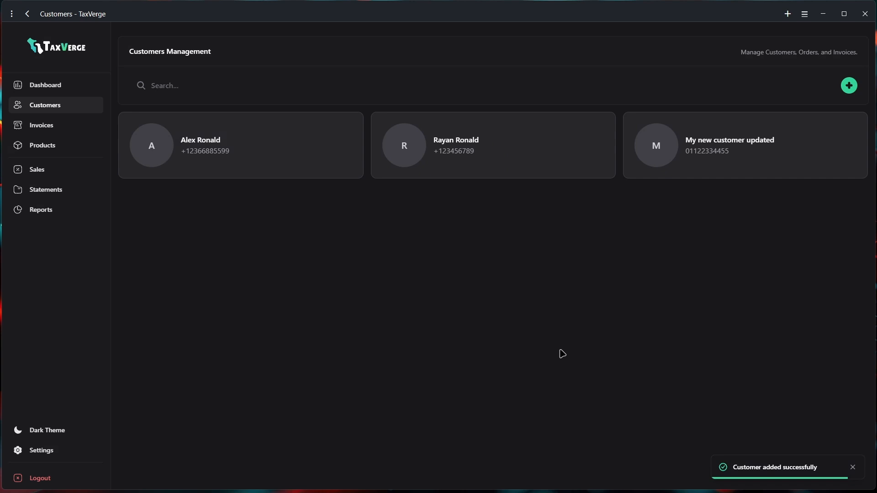
{"action": "left_click", "coordinate": [281, 155]}
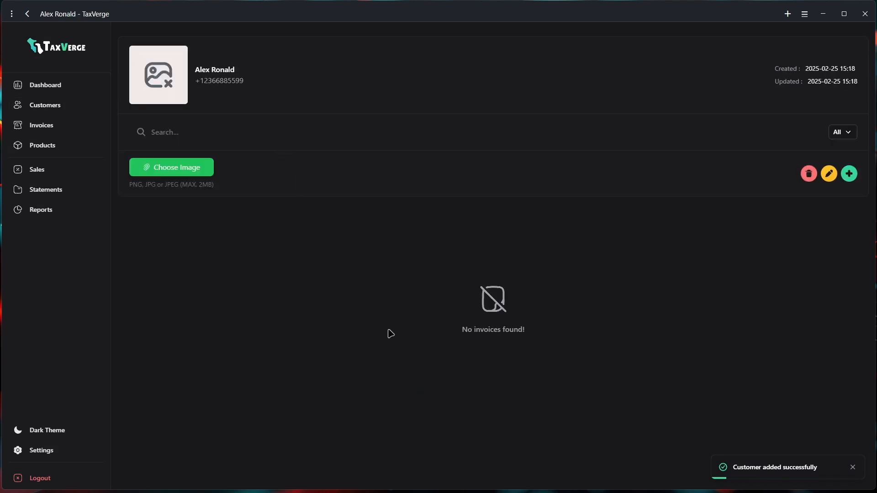
Upload the customer's profile photo from the Desktop > Customers folder
{"action": "left_click", "coordinate": [173, 174]}
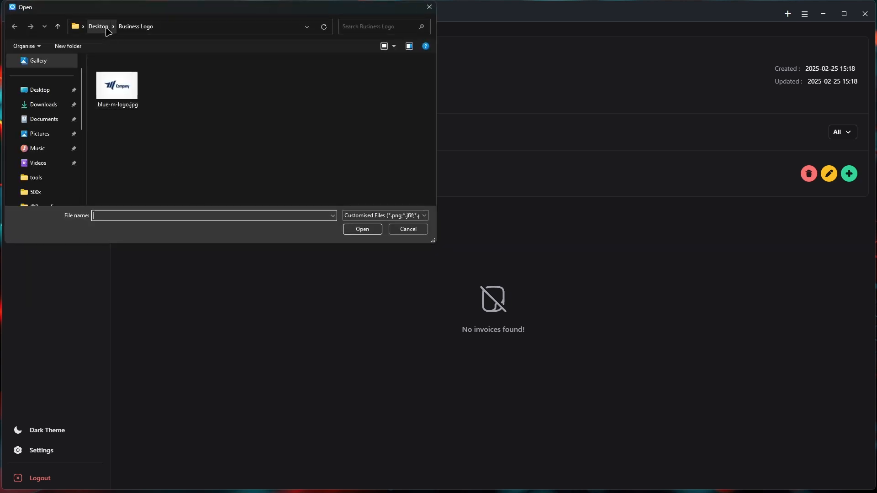
{"action": "left_click", "coordinate": [105, 28]}
{"action": "double_click", "coordinate": [167, 81]}
{"action": "left_click", "coordinate": [118, 87]}
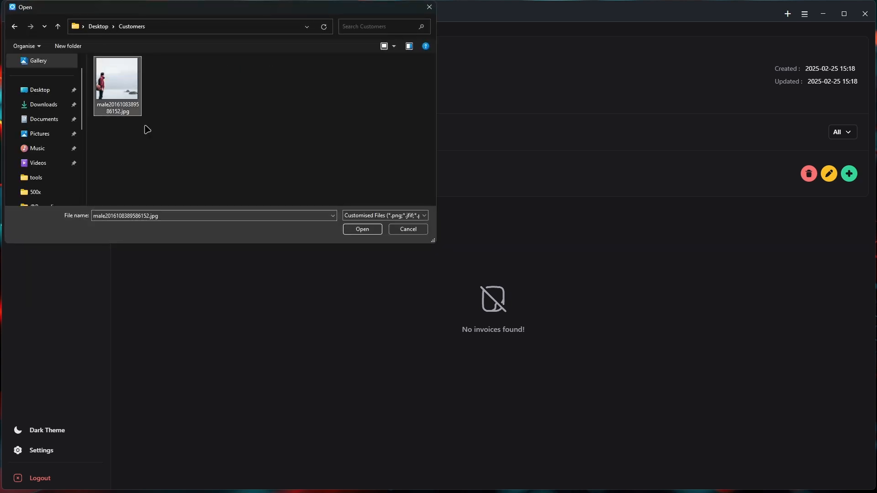
{"action": "left_click", "coordinate": [357, 230]}
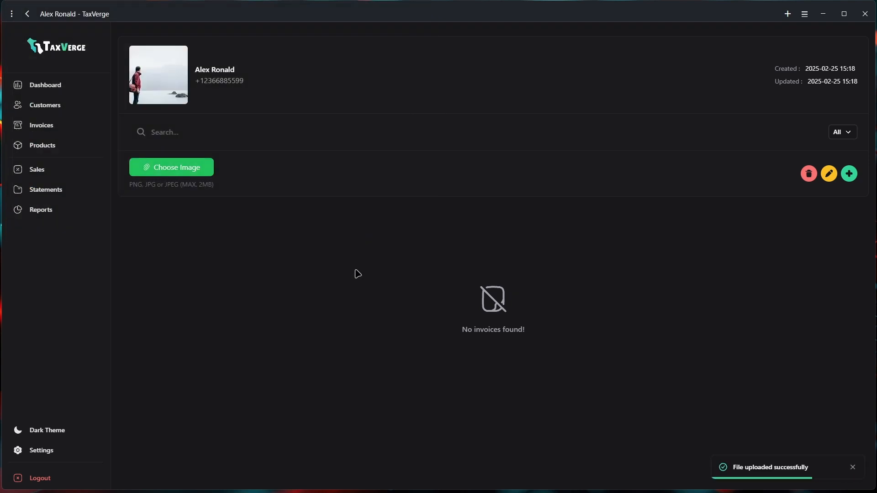
Shorten the customer's phone number and save the edit with the admin password
{"action": "left_click", "coordinate": [829, 174]}
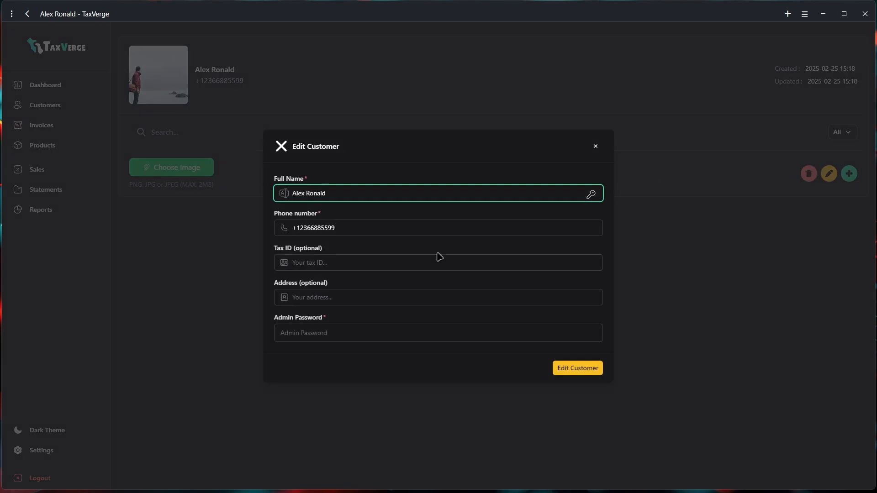
{"action": "left_click", "coordinate": [335, 228]}
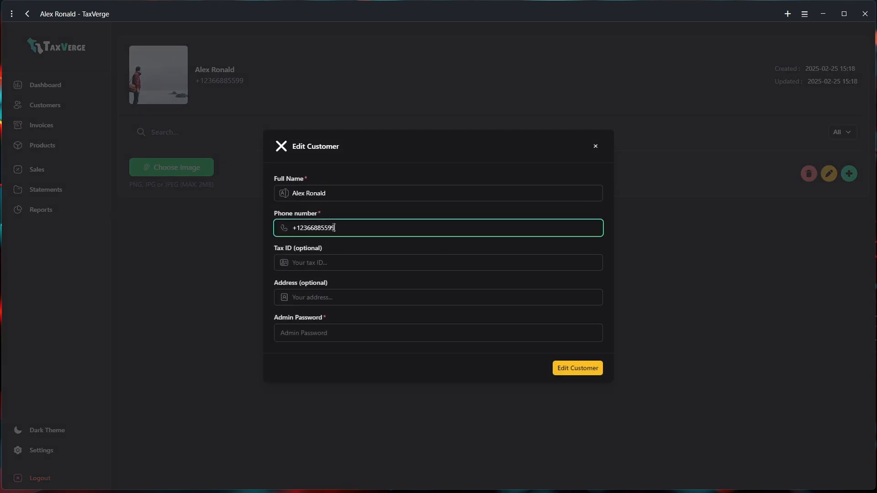
{"action": "left_click", "coordinate": [330, 259]}
{"action": "left_click", "coordinate": [315, 334]}
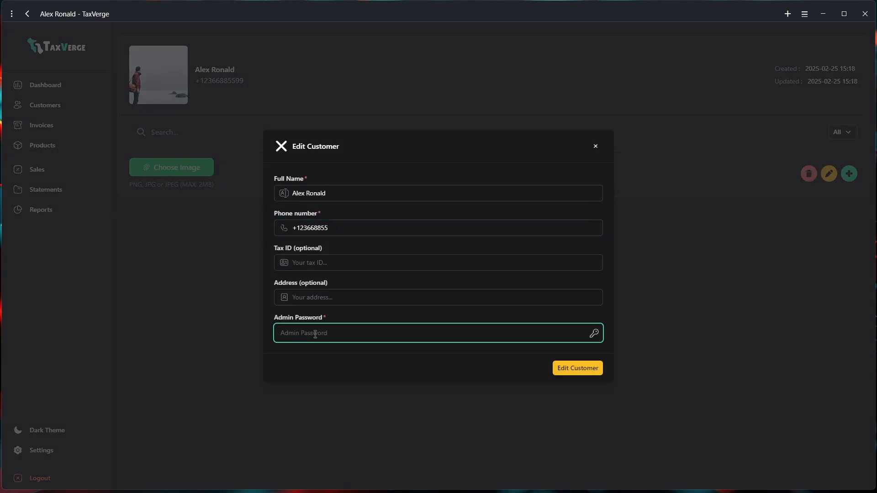
{"action": "type", "text": "•"}
{"action": "left_click", "coordinate": [567, 369]}
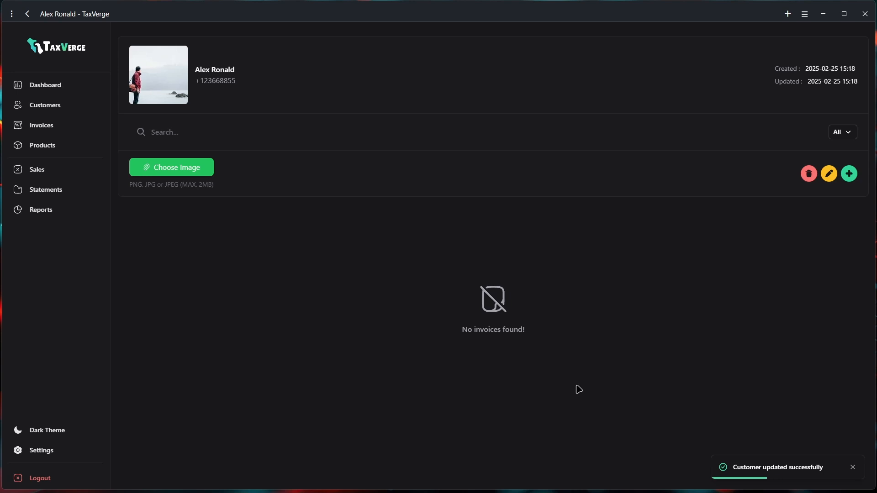
Review a blank INV-0000010 invoice form, discard it unsaved, and go to Products
{"action": "left_click", "coordinate": [849, 174]}
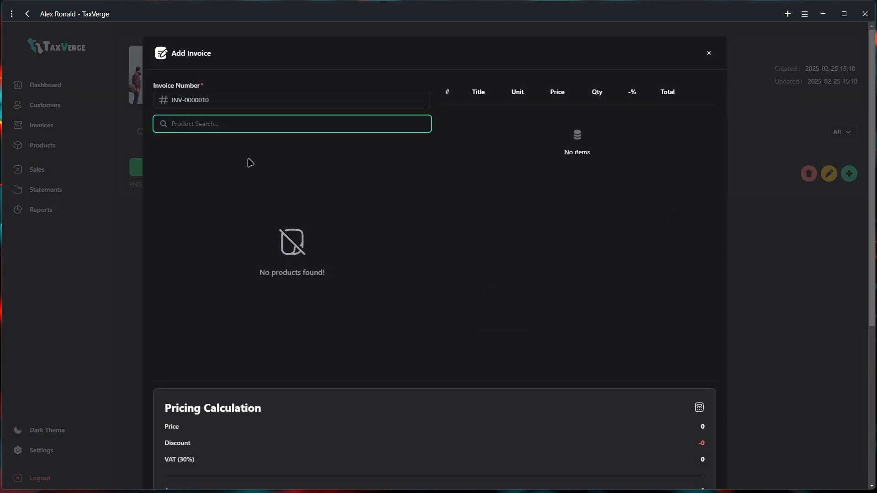
{"action": "scroll", "coordinate": [455, 361], "scroll_direction": "down", "scroll_amount": 4}
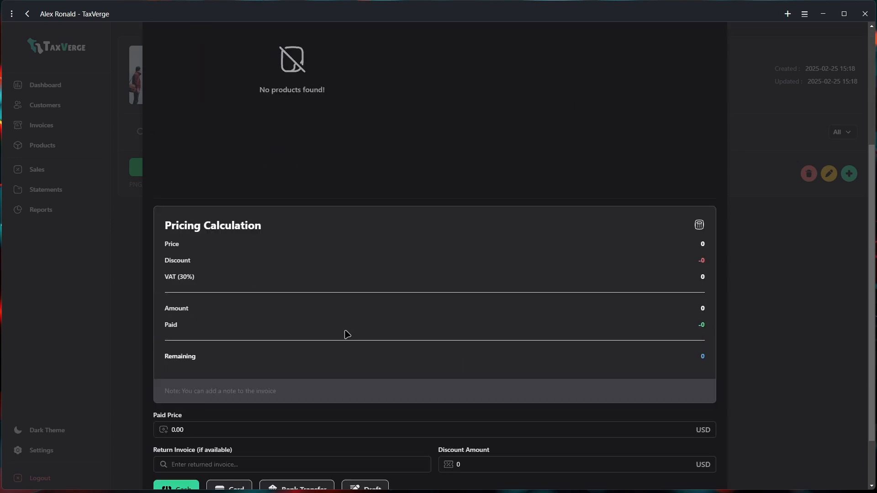
{"action": "scroll", "coordinate": [515, 382], "scroll_direction": "down", "scroll_amount": 2}
{"action": "scroll", "coordinate": [478, 400], "scroll_direction": "up", "scroll_amount": 6}
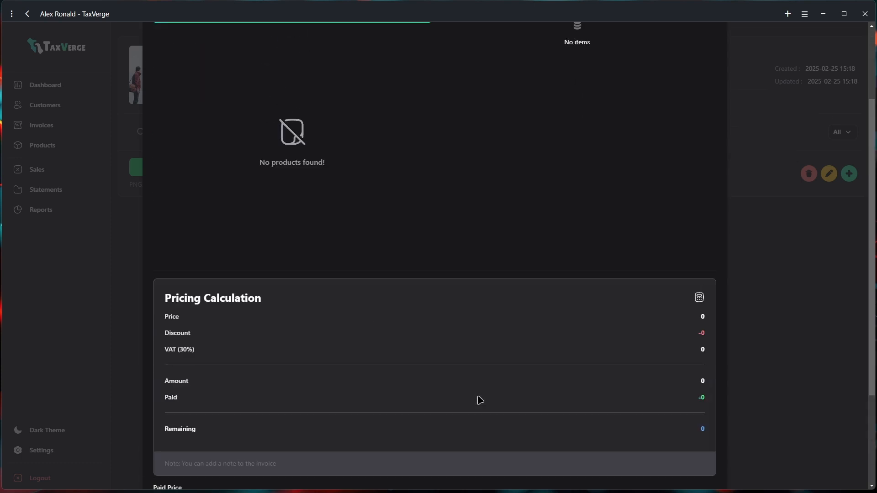
{"action": "left_click", "coordinate": [709, 53]}
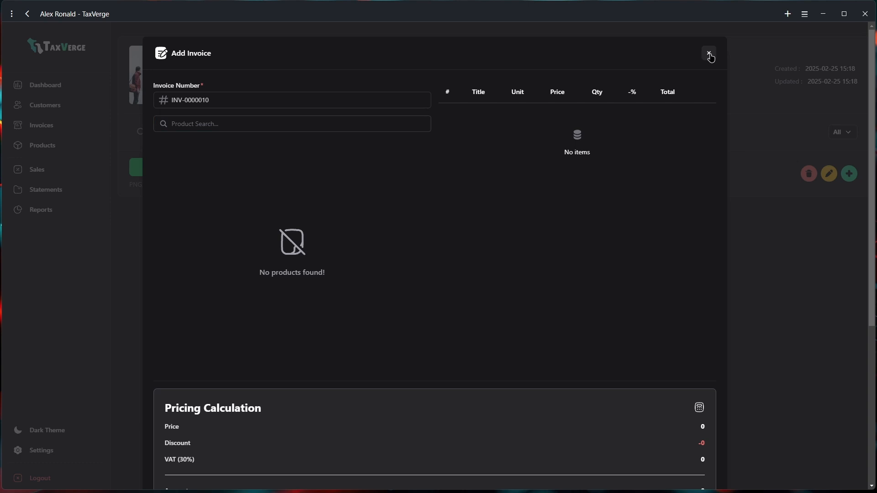
{"action": "left_click", "coordinate": [58, 152]}
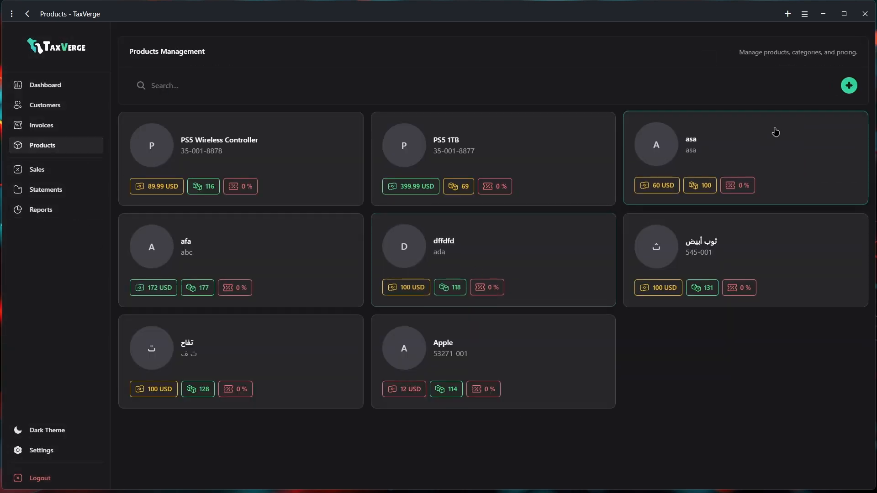
Start a new product with code 155-98822 and title 'Product 1'
{"action": "left_click", "coordinate": [850, 86]}
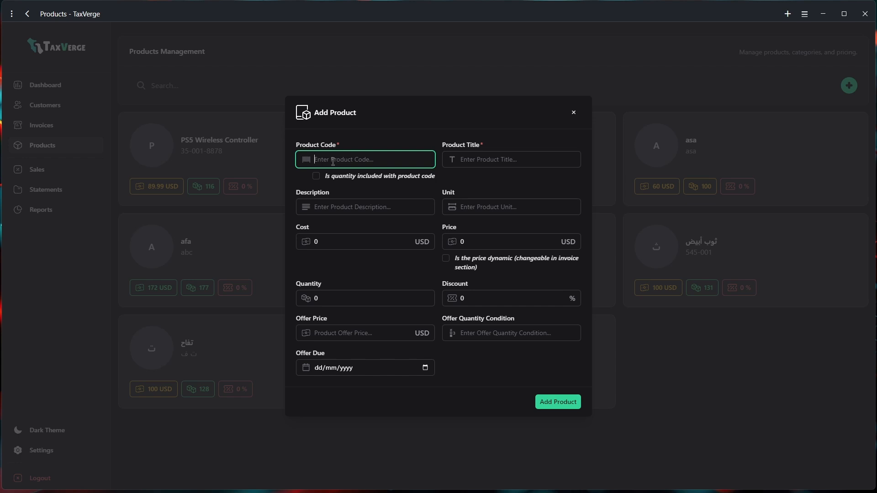
{"action": "type", "text": "155-98822"}
{"action": "left_click", "coordinate": [489, 156]}
{"action": "type", "text": "P"}
{"action": "key", "text": "Caps_Lock"}
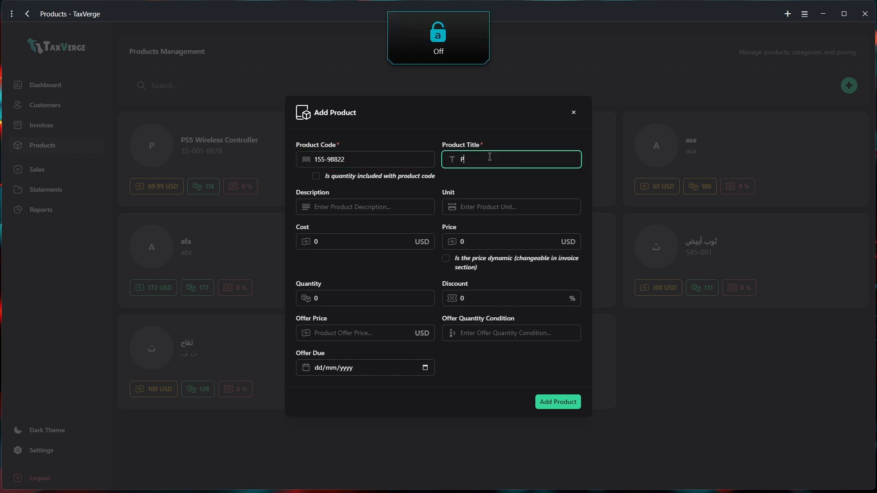
{"action": "type", "text": "roduct 1"}
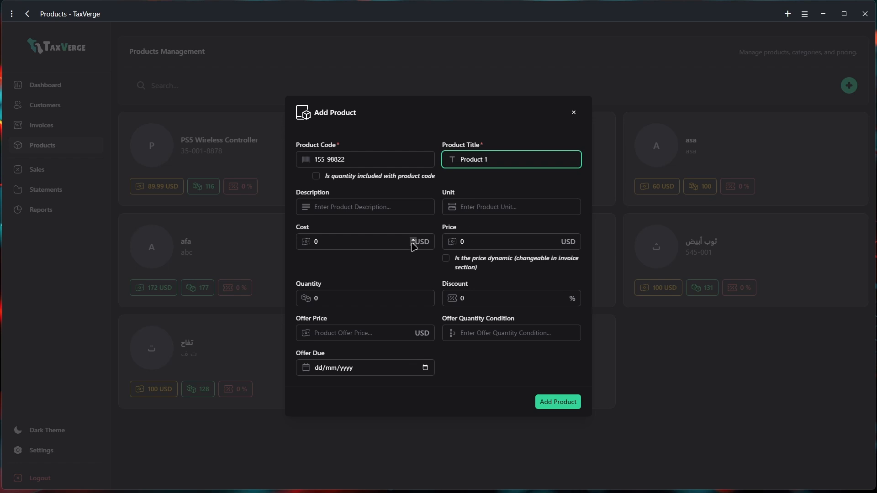
Enter cost 5 USD, price 32 USD, quantity 78 and unit 'Piece'
{"action": "left_click", "coordinate": [363, 246]}
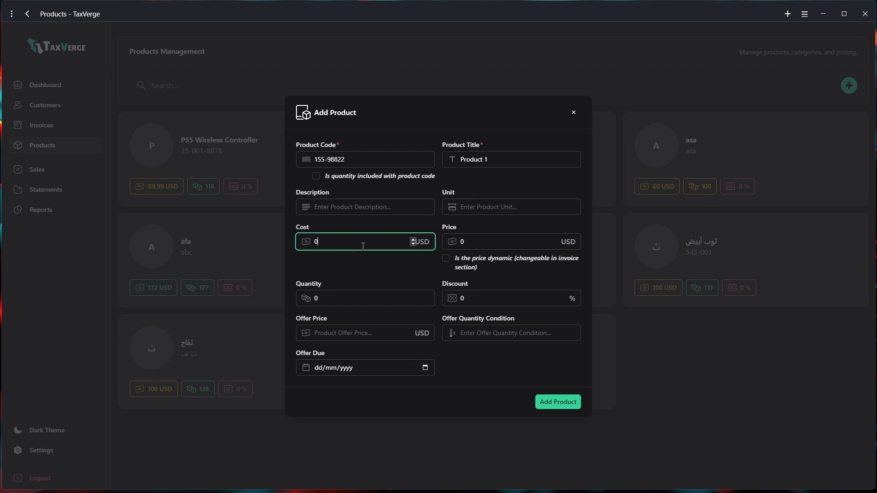
{"action": "left_click", "coordinate": [481, 241]}
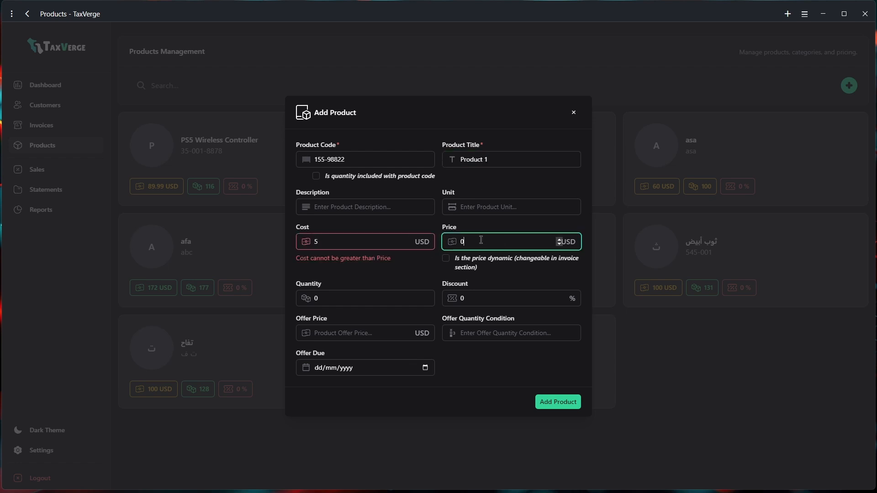
{"action": "left_click", "coordinate": [323, 297]}
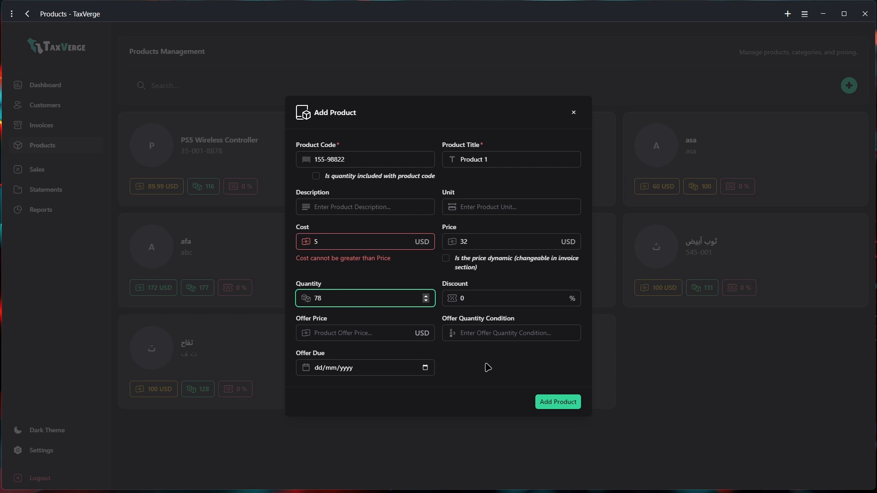
{"action": "left_click", "coordinate": [472, 202]}
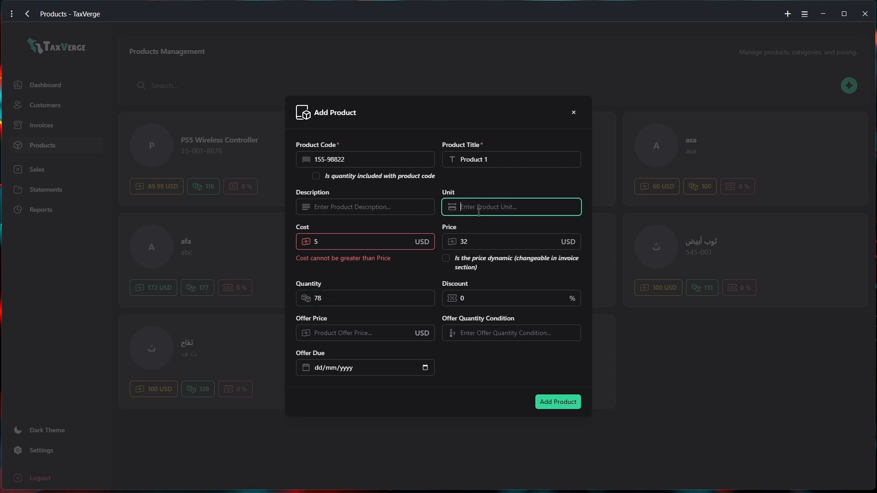
{"action": "type", "text": "P"}
{"action": "key", "text": "Caps_Lock"}
{"action": "type", "text": "iece"}
Save Product 1 and set Desktop > Products > 316-stainless-steel-bolt.jpg as its image
{"action": "left_click", "coordinate": [558, 407]}
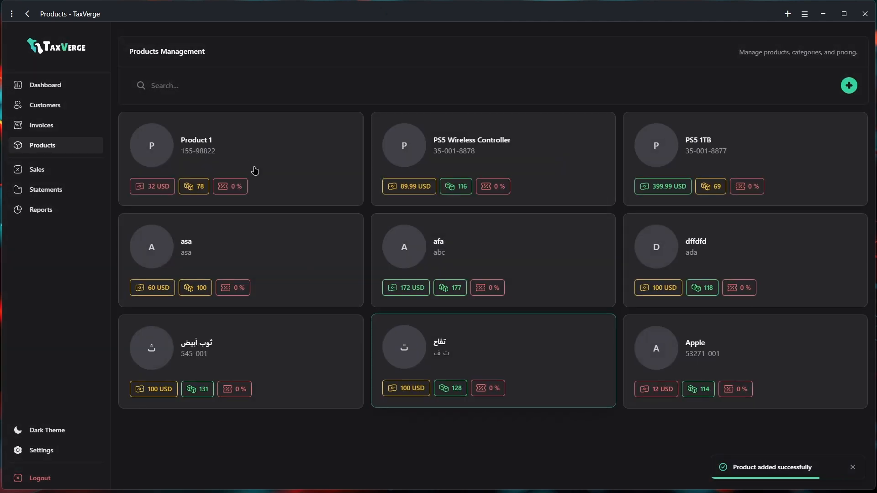
{"action": "left_click", "coordinate": [208, 147]}
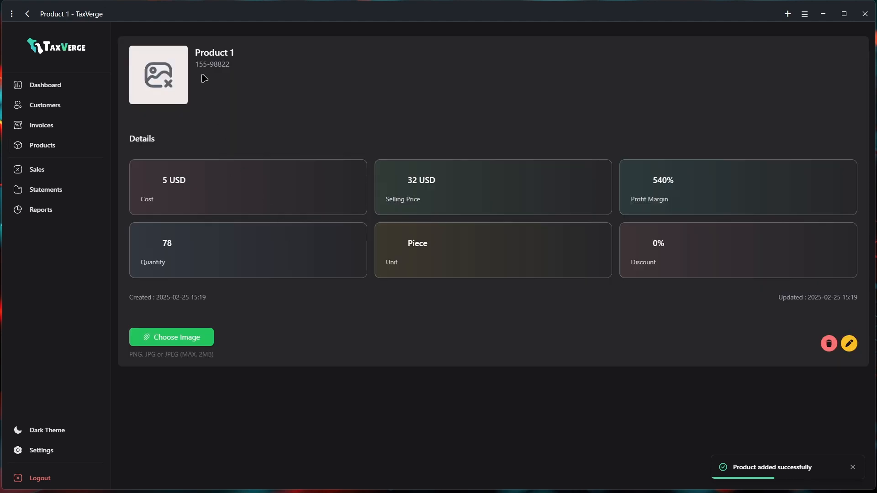
{"action": "left_click", "coordinate": [171, 342]}
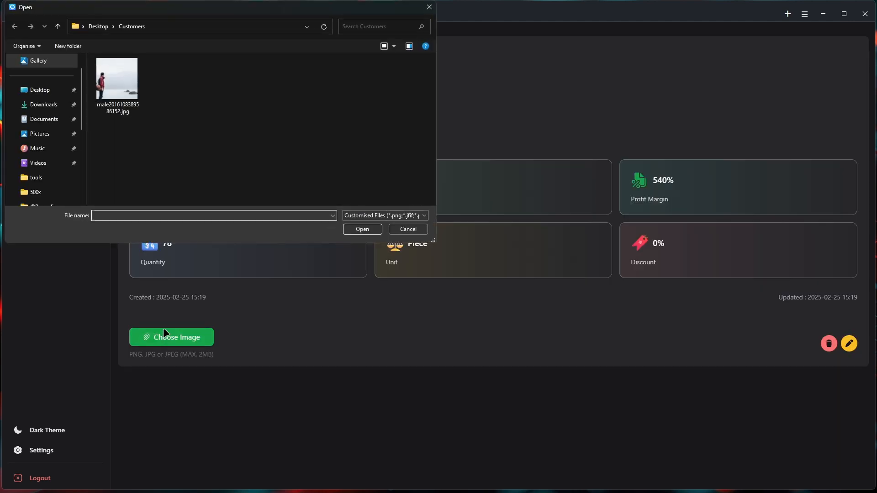
{"action": "left_click", "coordinate": [100, 26]}
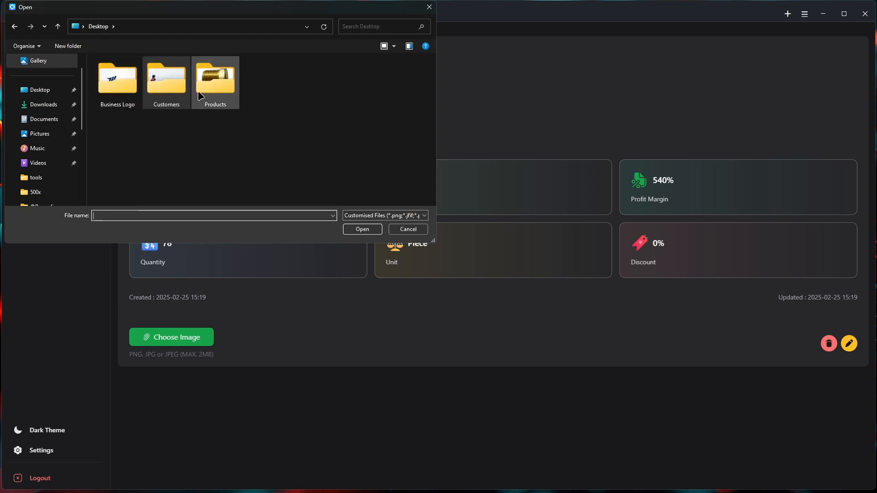
{"action": "double_click", "coordinate": [213, 79]}
{"action": "left_click", "coordinate": [119, 87]}
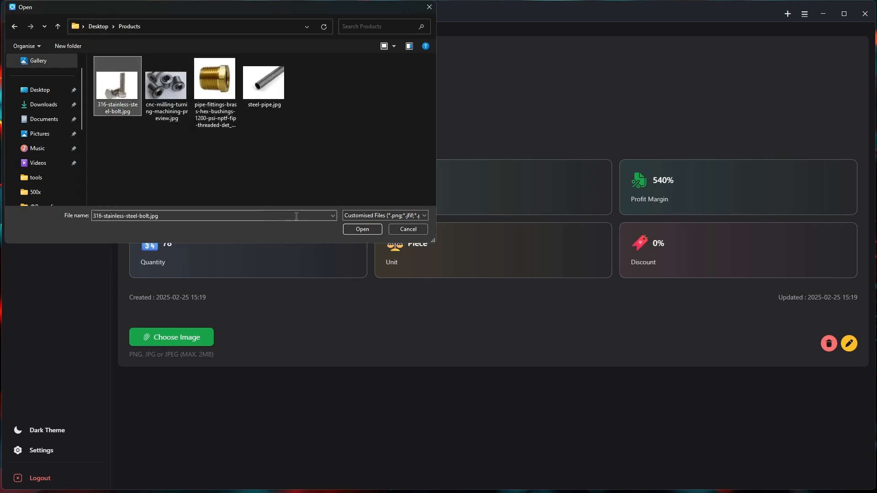
{"action": "left_click", "coordinate": [362, 229]}
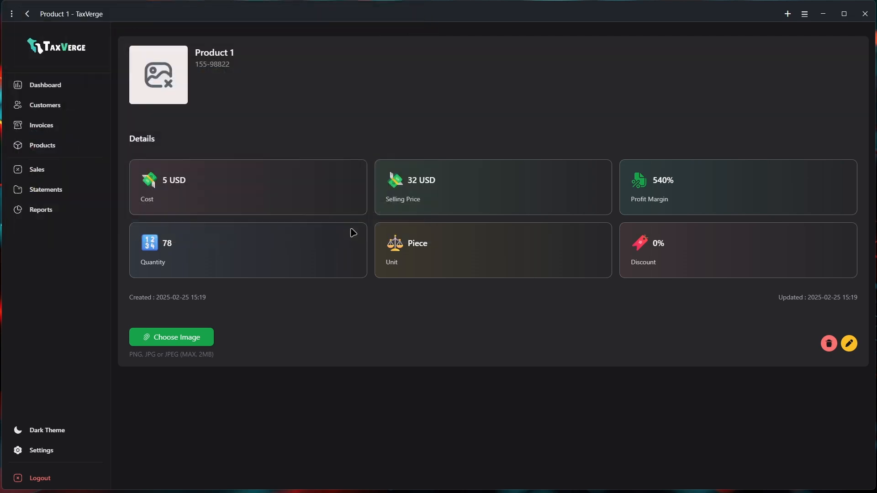
{"action": "left_click", "coordinate": [42, 146]}
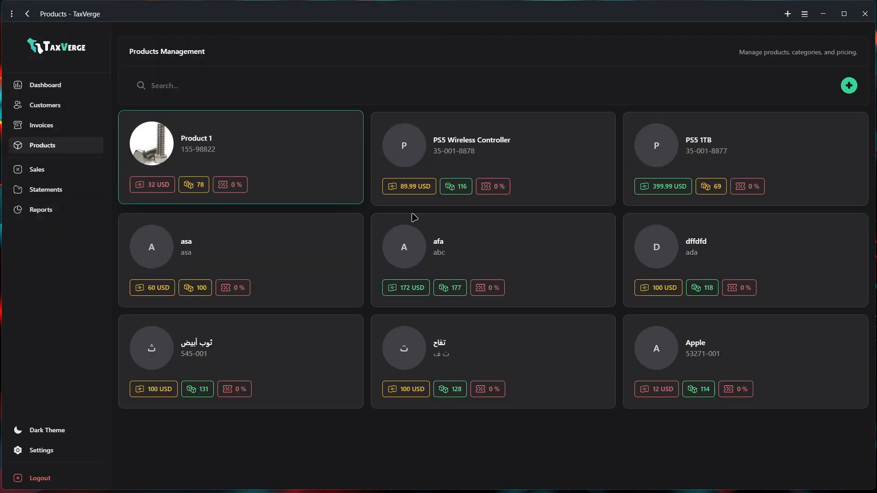
{"action": "left_click", "coordinate": [849, 85]}
{"action": "type", "text": "9855-988-200"}
{"action": "key", "text": "Tab"}
{"action": "key", "text": "Tab"}
{"action": "type", "text": "Product 2"}
{"action": "left_click", "coordinate": [487, 204]}
{"action": "type", "text": "Piece"}
{"action": "double_click", "coordinate": [362, 239]}
{"action": "type", "text": "3"}
{"action": "key", "text": "Tab"}
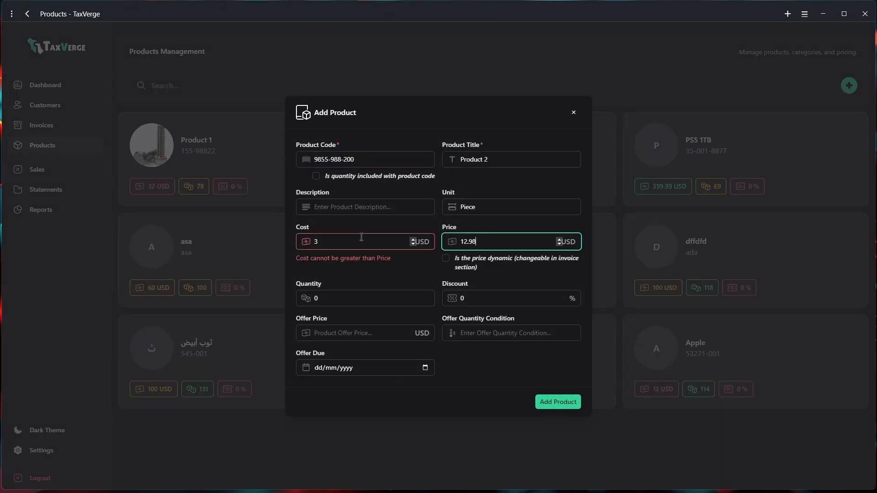
{"action": "left_click", "coordinate": [565, 408]}
{"action": "left_click", "coordinate": [204, 344]}
{"action": "double_click", "coordinate": [166, 85]}
Edit Product 2's cost to 5, authorised with the admin password
{"action": "left_click", "coordinate": [849, 344]}
{"action": "double_click", "coordinate": [318, 223]}
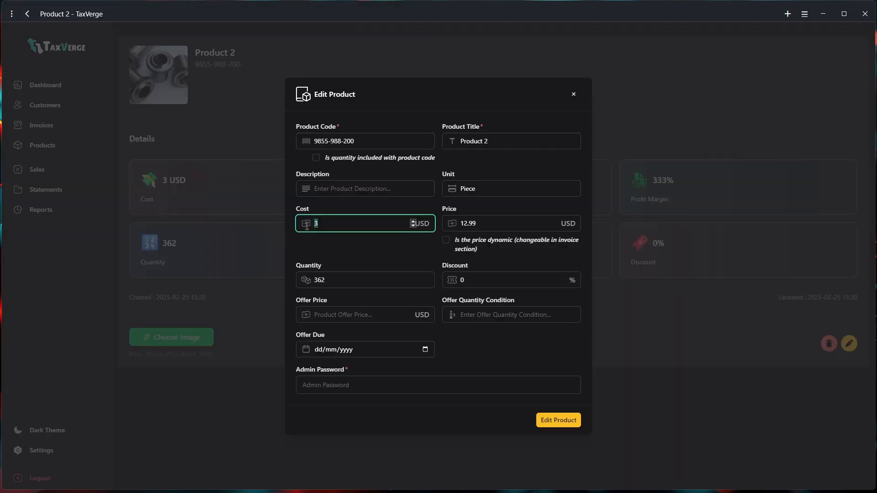
{"action": "type", "text": "5"}
{"action": "left_click", "coordinate": [336, 386]}
{"action": "type", "text": "•••••"}
{"action": "left_click", "coordinate": [559, 420]}
{"action": "left_click", "coordinate": [38, 150]}
{"action": "left_click", "coordinate": [842, 86]}
{"action": "type", "text": "58785-852-669"}
{"action": "left_click", "coordinate": [497, 160]}
{"action": "type", "text": "Product 2"}
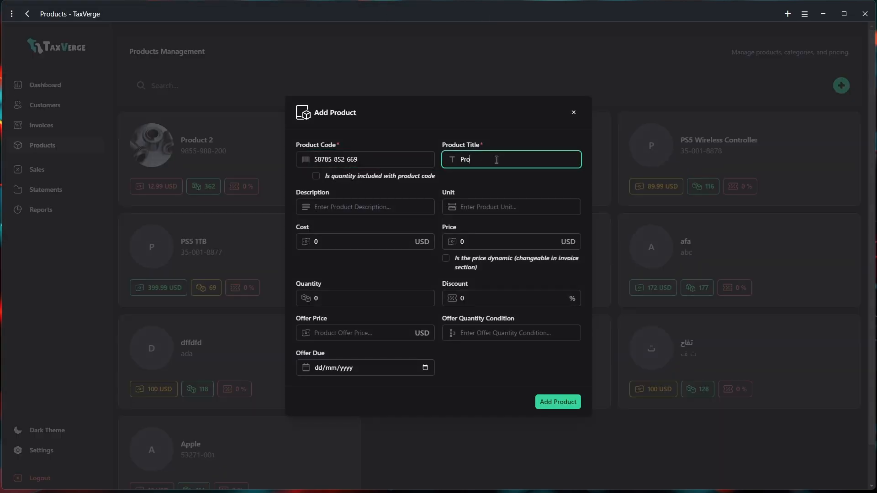
{"action": "left_click", "coordinate": [339, 208]}
{"action": "type", "text": "Product 2 Description"}
Give Product 3 unit Piece, price 32.98 and cost 7.98, and save it
{"action": "left_click", "coordinate": [468, 208]}
{"action": "type", "text": "Piece"}
{"action": "double_click", "coordinate": [498, 240]}
{"action": "type", "text": "32.98"}
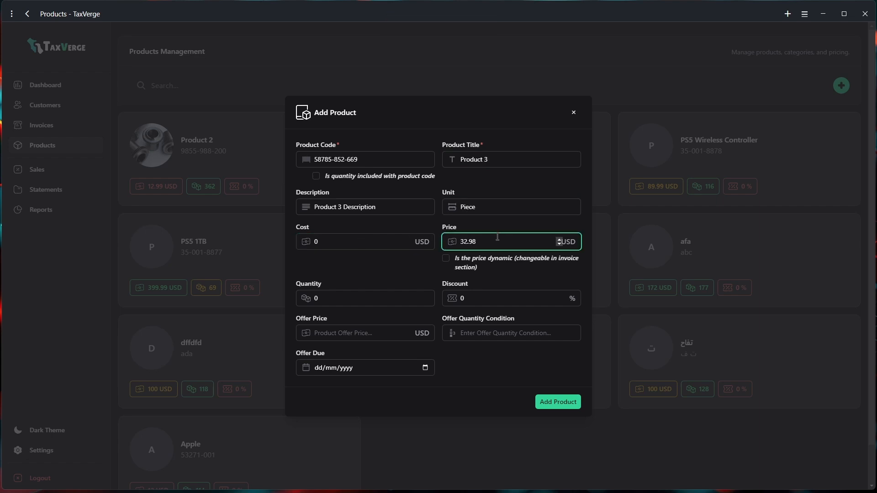
{"action": "double_click", "coordinate": [356, 241]}
{"action": "type", "text": "7.98"}
{"action": "left_click", "coordinate": [265, 136]}
{"action": "left_click", "coordinate": [43, 146]}
Fill in Product 4: code 55-558-2374, description 'Description for product 4', unit piece, cost 6, price 89.45
{"action": "left_click", "coordinate": [842, 86]}
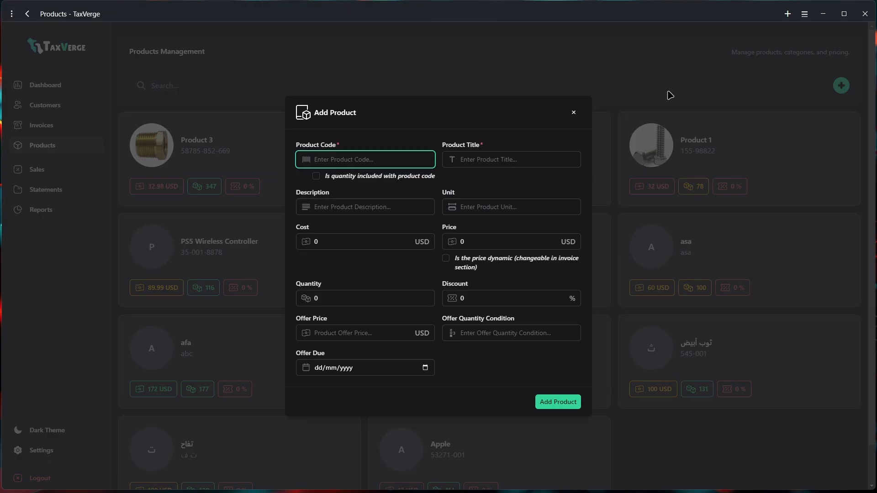
{"action": "type", "text": "55-558-2374"}
{"action": "key", "text": "Tab"}
{"action": "key", "text": "Tab"}
{"action": "type", "text": "Product 4"}
{"action": "key", "text": "Tab"}
{"action": "type", "text": "Description for product 4"}
{"action": "key", "text": "Tab"}
{"action": "type", "text": "piece"}
{"action": "key", "text": "Tab"}
{"action": "type", "text": "6"}
{"action": "key", "text": "Tab"}
{"action": "type", "text": "89.45"}
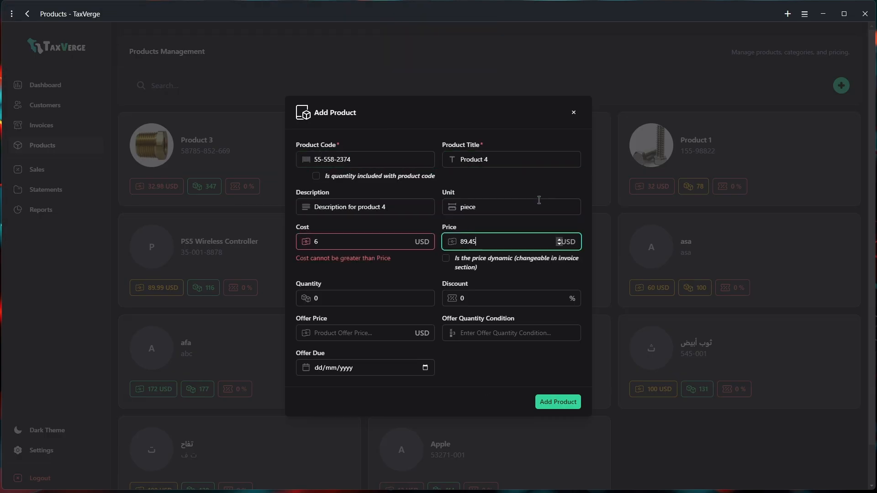
{"action": "type", "text": "355"}
Save Product 4 and attach the pipe image to it
{"action": "left_click", "coordinate": [558, 402]}
{"action": "left_click", "coordinate": [266, 136]}
{"action": "left_click", "coordinate": [171, 367]}
{"action": "double_click", "coordinate": [262, 86]}
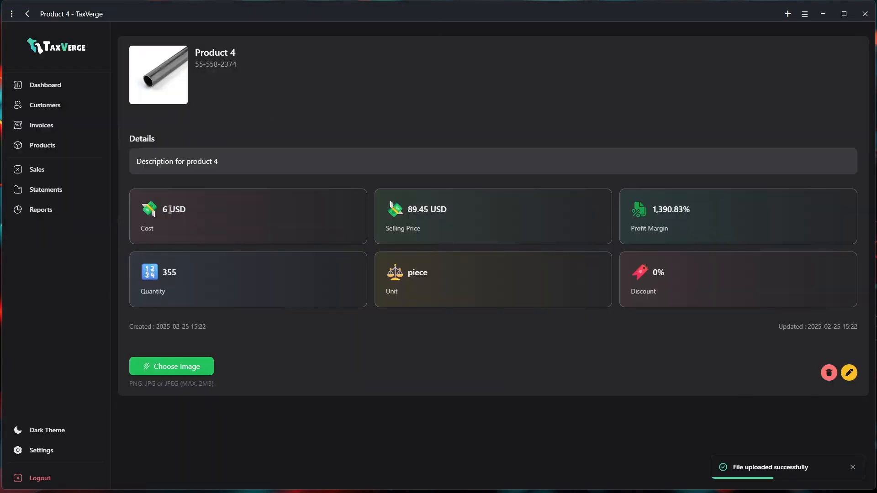
Start a new invoice from the first customer's page
{"action": "left_click", "coordinate": [40, 106]}
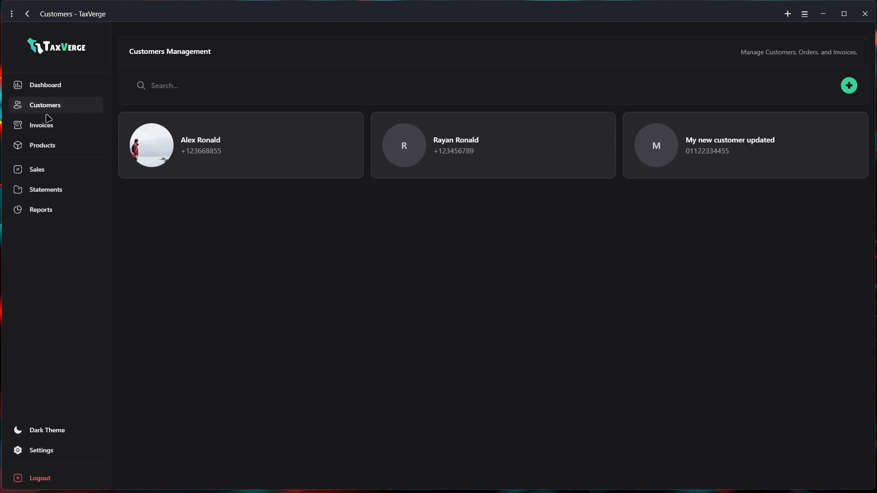
{"action": "left_click", "coordinate": [267, 148]}
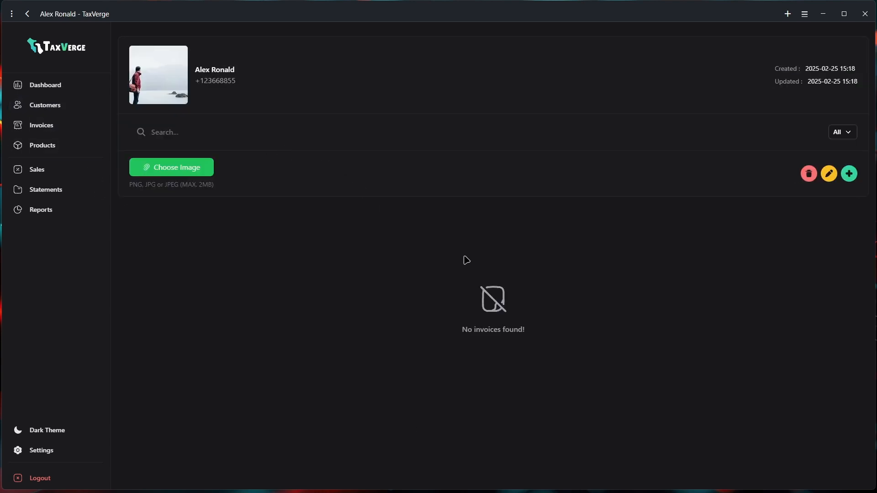
{"action": "left_click", "coordinate": [852, 132]}
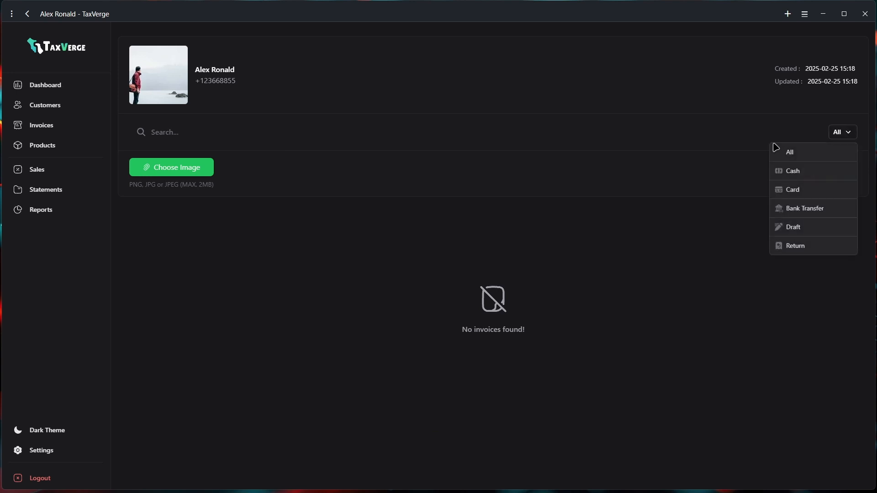
{"action": "left_click", "coordinate": [787, 301]}
{"action": "left_click", "coordinate": [849, 174]}
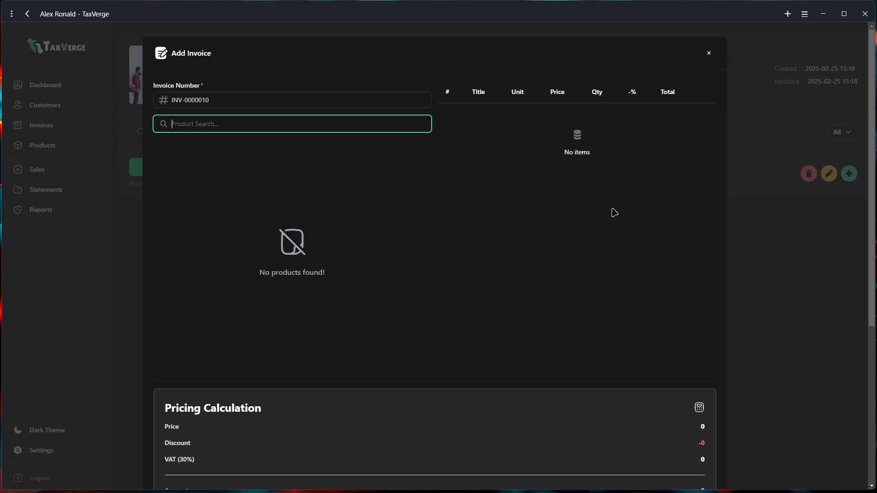
Add Product 4, Product 3 and Product 2 to the invoice via Product Search
{"action": "type", "text": "product"}
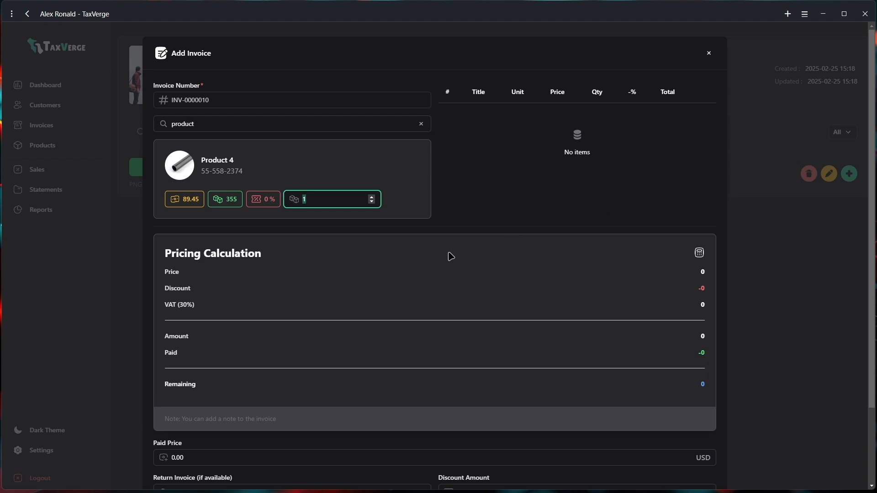
{"action": "key", "text": "Return"}
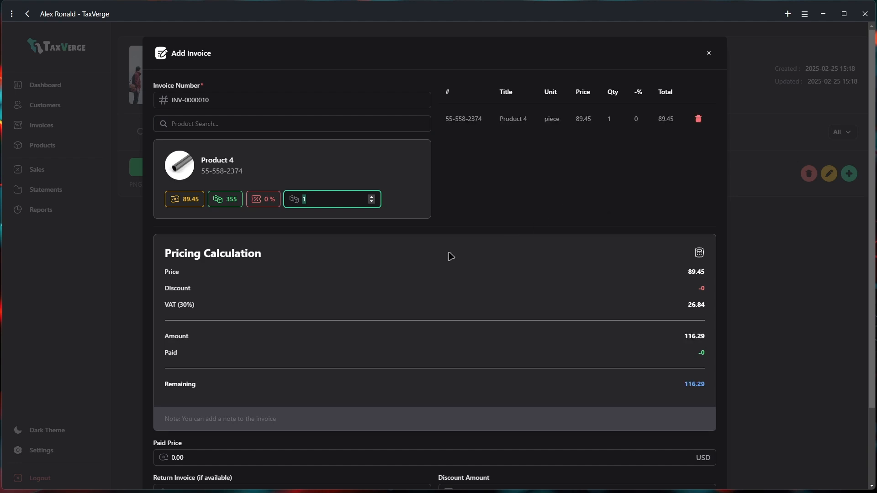
{"action": "left_click", "coordinate": [212, 122]}
{"action": "type", "text": "3"}
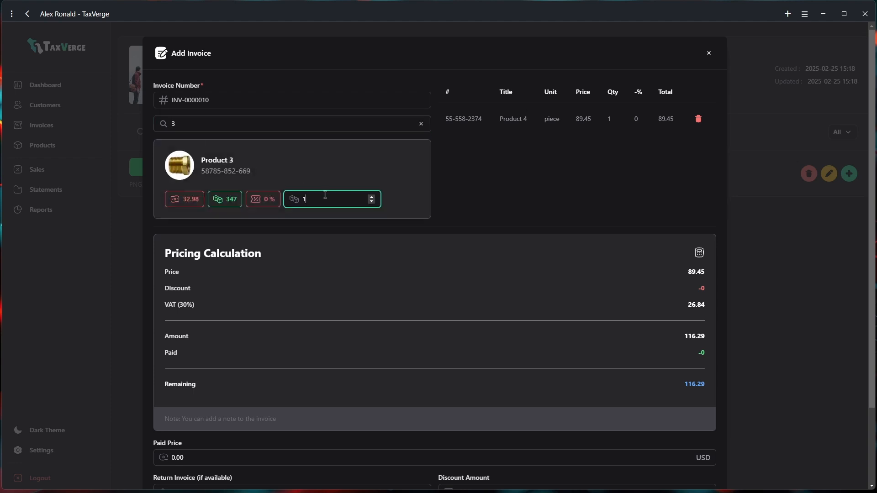
{"action": "key", "text": "Return"}
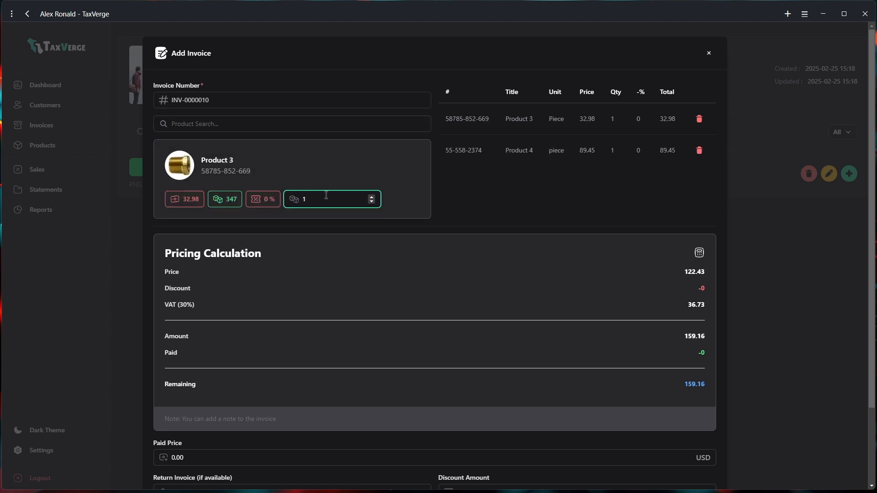
{"action": "left_click", "coordinate": [223, 125]}
{"action": "type", "text": "2"}
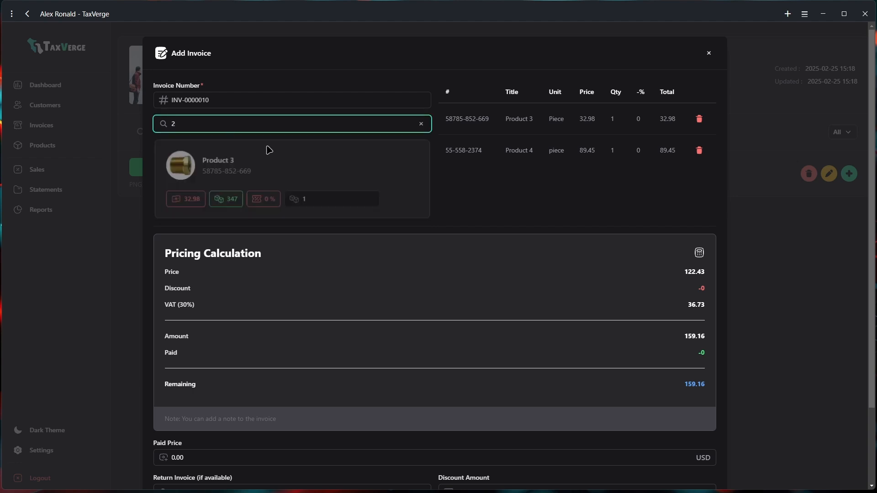
{"action": "key", "text": "Return"}
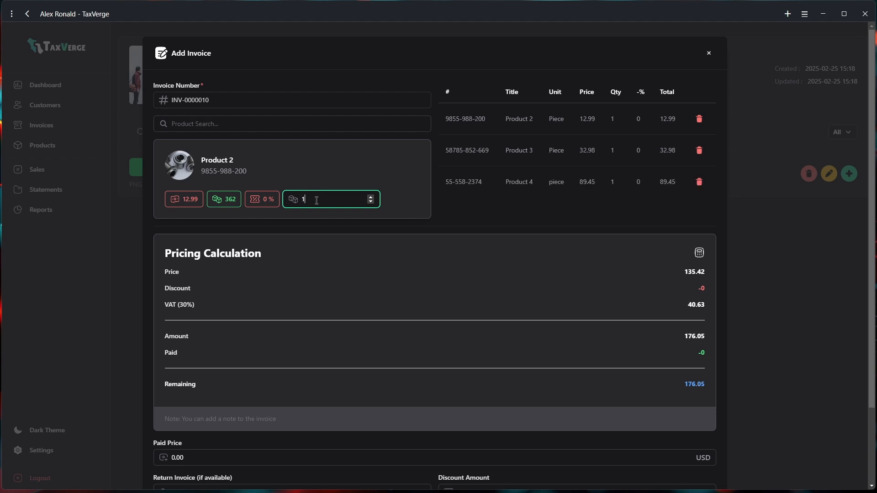
Add Product 1 and three more Product 4, giving a 566.5 total with 30% VAT
{"action": "left_click", "coordinate": [238, 127]}
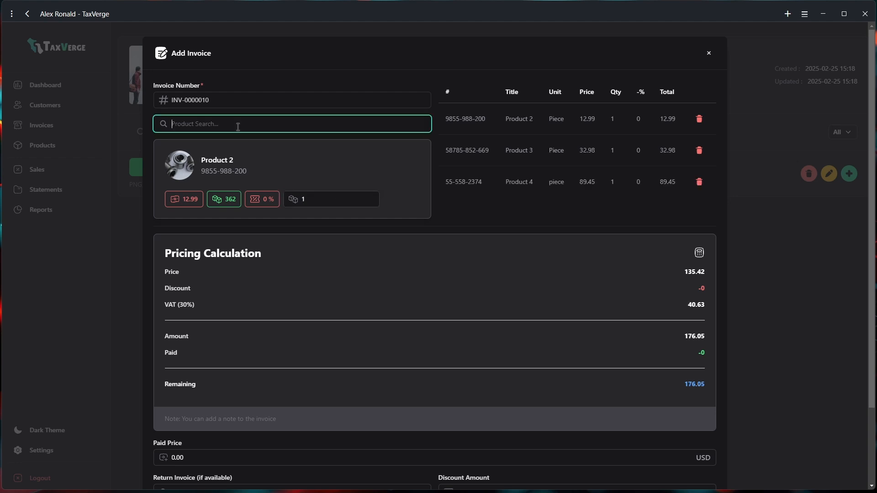
{"action": "type", "text": "1"}
{"action": "key", "text": "Return"}
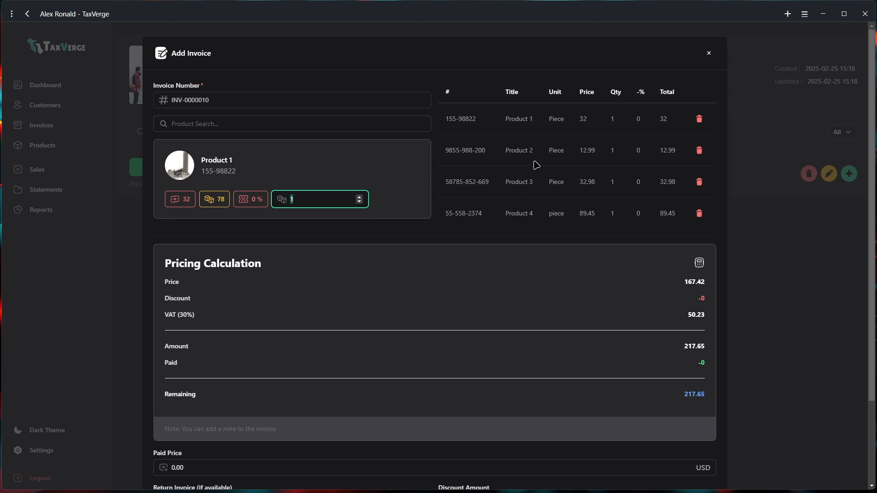
{"action": "scroll", "coordinate": [530, 169], "scroll_direction": "down", "scroll_amount": 3}
{"action": "scroll", "coordinate": [523, 180], "scroll_direction": "up", "scroll_amount": 3}
{"action": "left_click", "coordinate": [242, 127]}
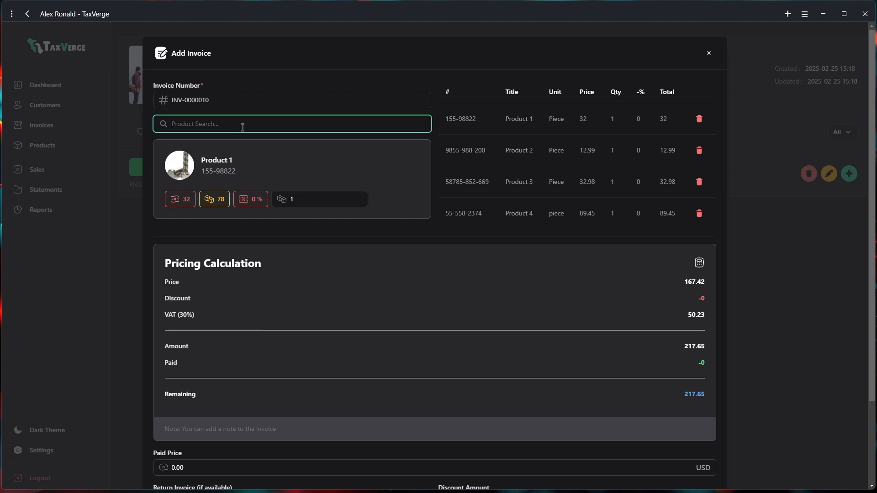
{"action": "type", "text": "4"}
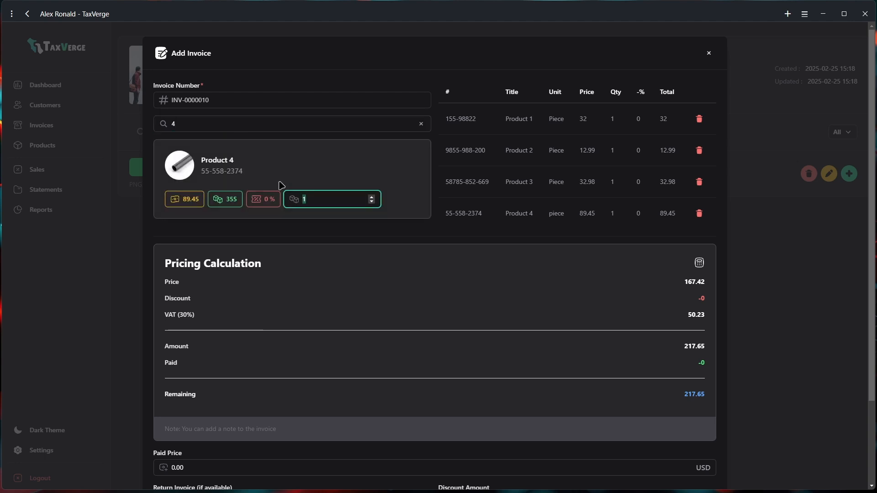
{"action": "type", "text": "3"}
{"action": "key", "text": "Return"}
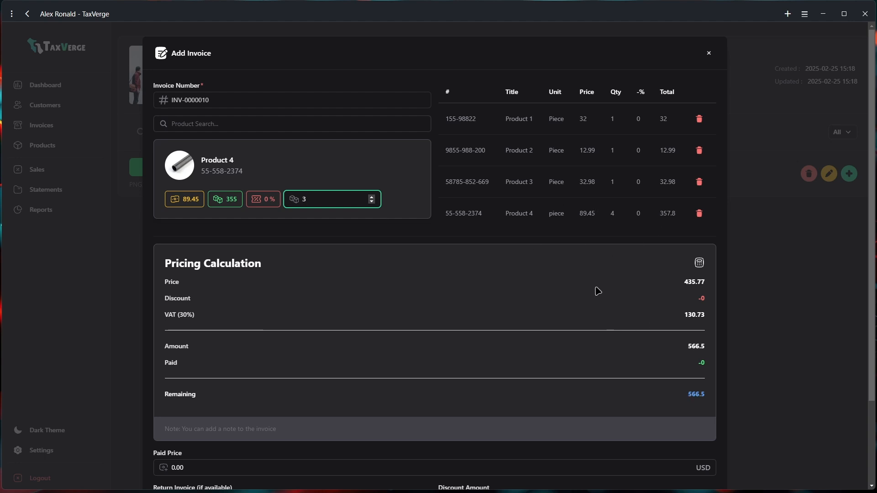
{"action": "scroll", "coordinate": [556, 275], "scroll_direction": "down", "scroll_amount": 3}
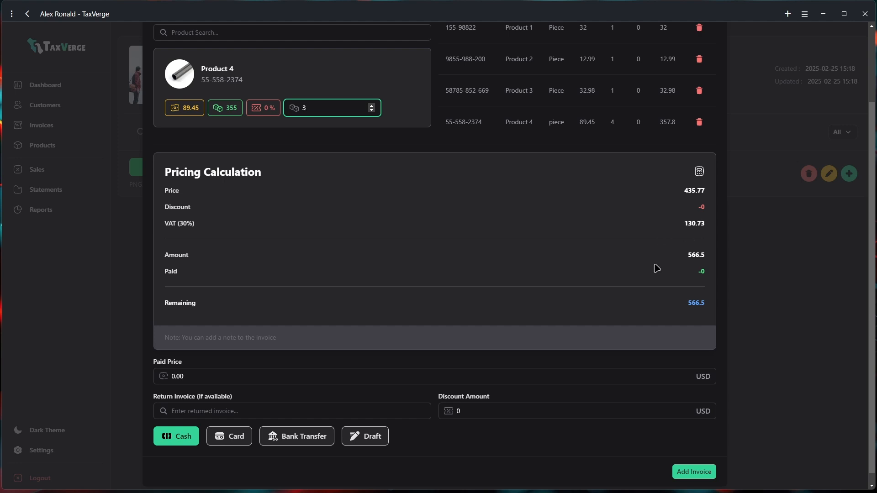
Save INV-0000010 as a draft due 2025-02-28 and open its detail page
{"action": "left_click", "coordinate": [370, 439]}
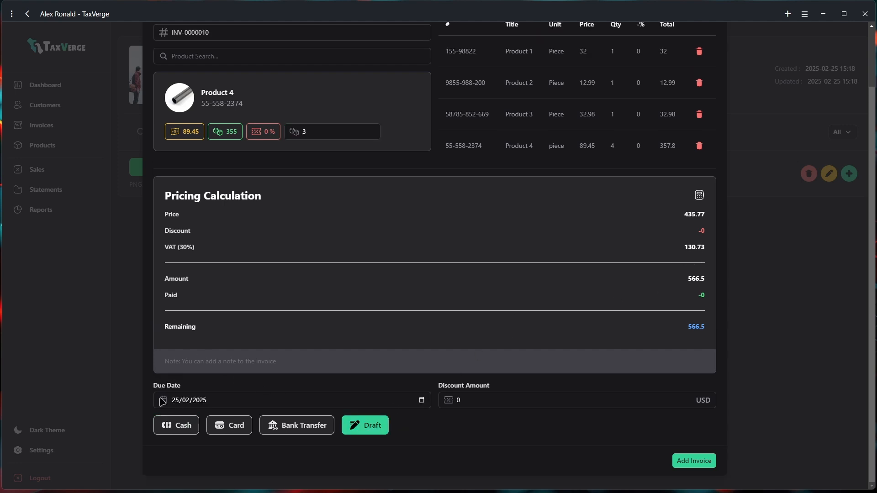
{"action": "left_click", "coordinate": [419, 403]}
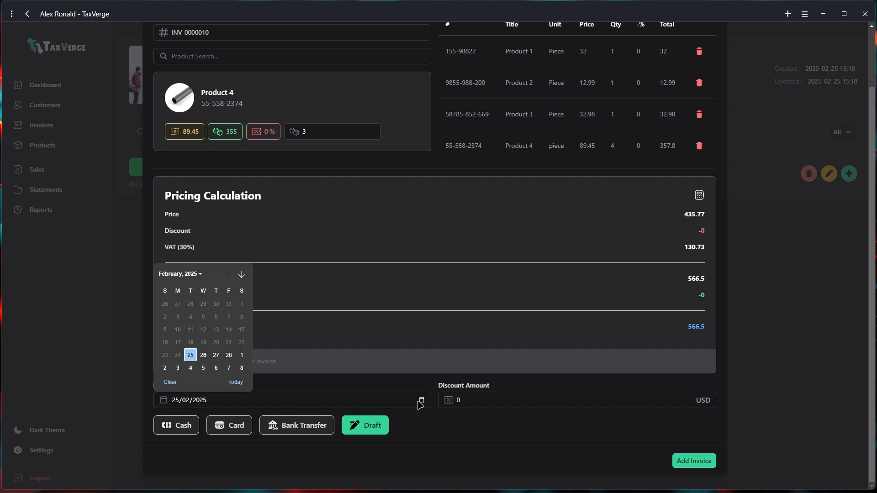
{"action": "left_click", "coordinate": [228, 356]}
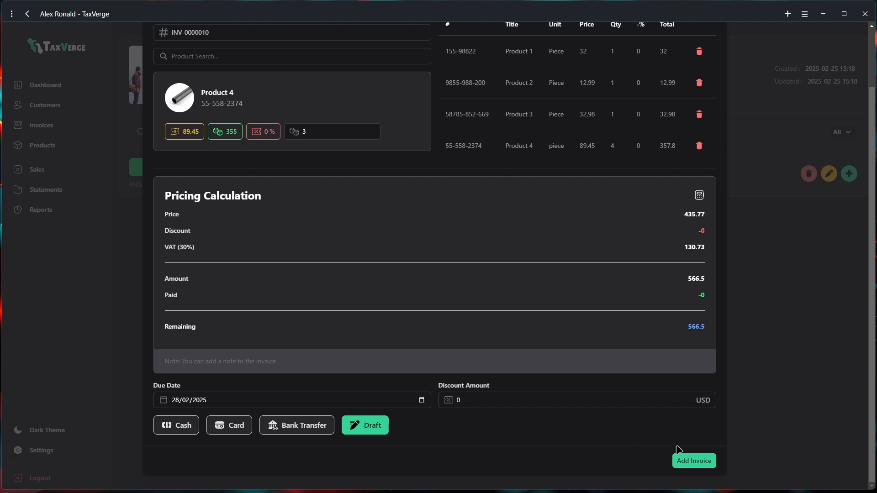
{"action": "left_click", "coordinate": [686, 462]}
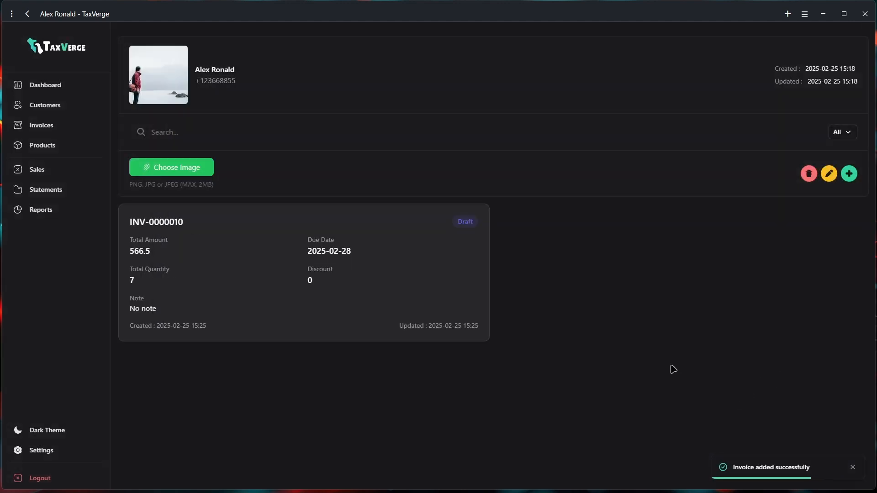
{"action": "left_click", "coordinate": [241, 268]}
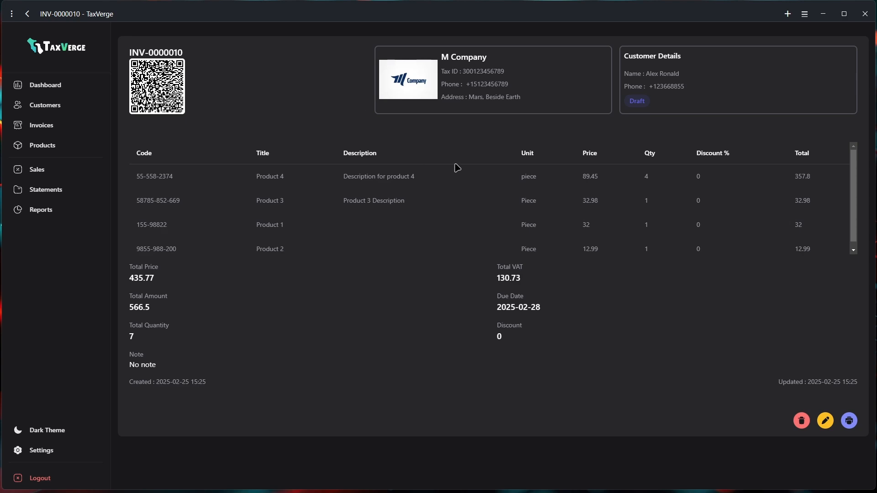
Preview INV-0000010's printable quote, close it, and open the invoice for editing
{"action": "left_click", "coordinate": [849, 420]}
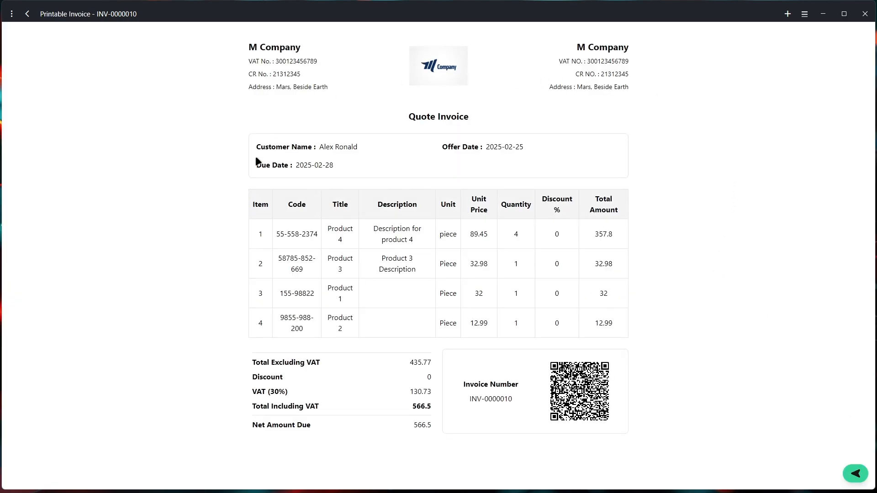
{"action": "left_click", "coordinate": [848, 476]}
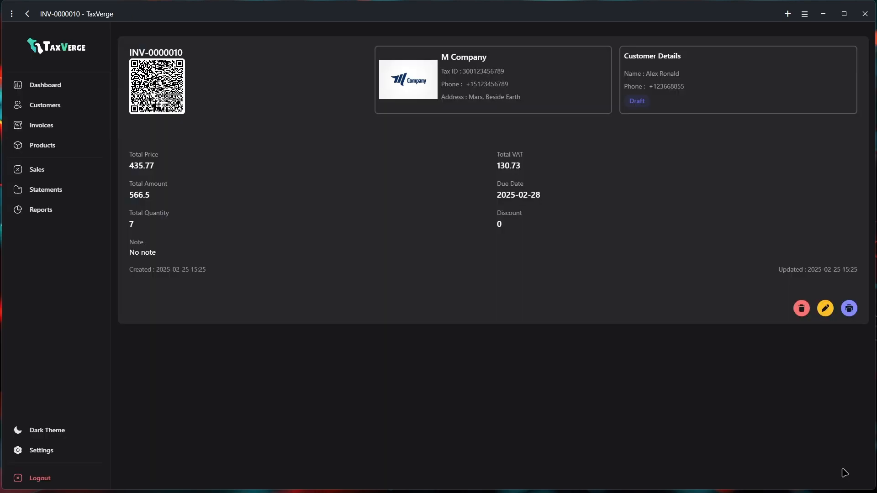
{"action": "left_click", "coordinate": [826, 421]}
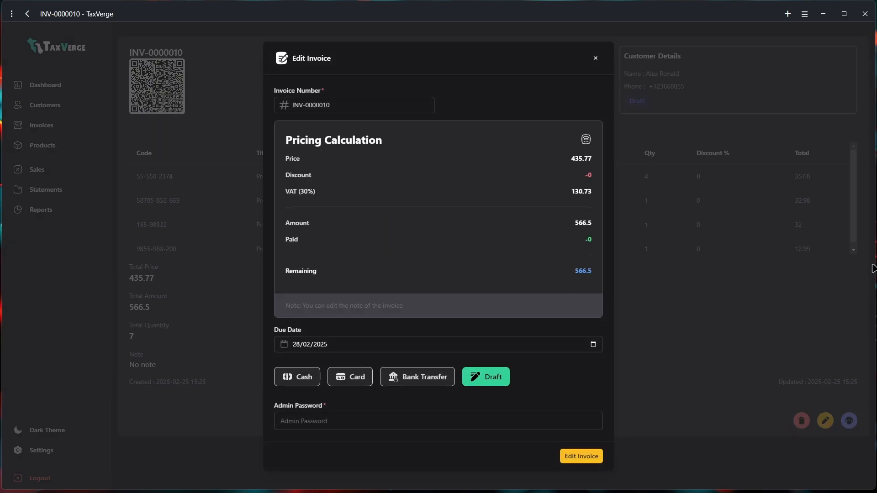
Record a Card payment of 566.5 on INV-0000010, authorised with the admin password
{"action": "left_click", "coordinate": [332, 379]}
{"action": "type", "text": "566.5"}
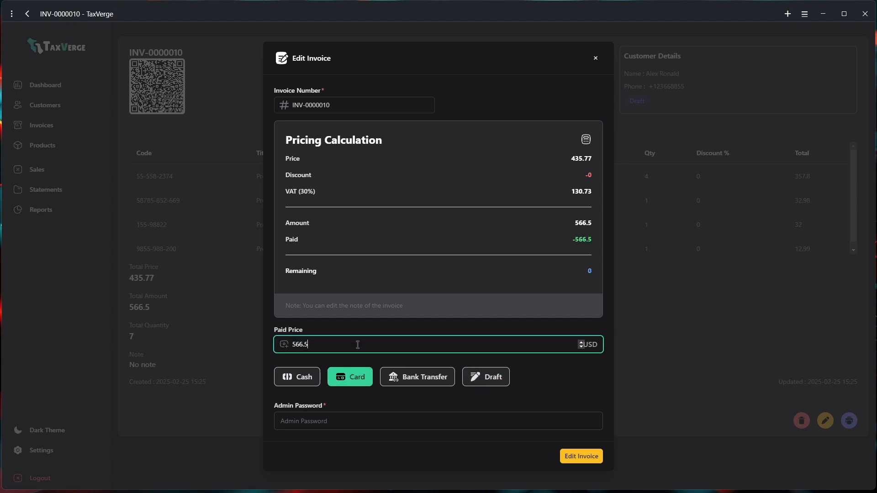
{"action": "left_click", "coordinate": [315, 421]}
{"action": "type", "text": "ad"}
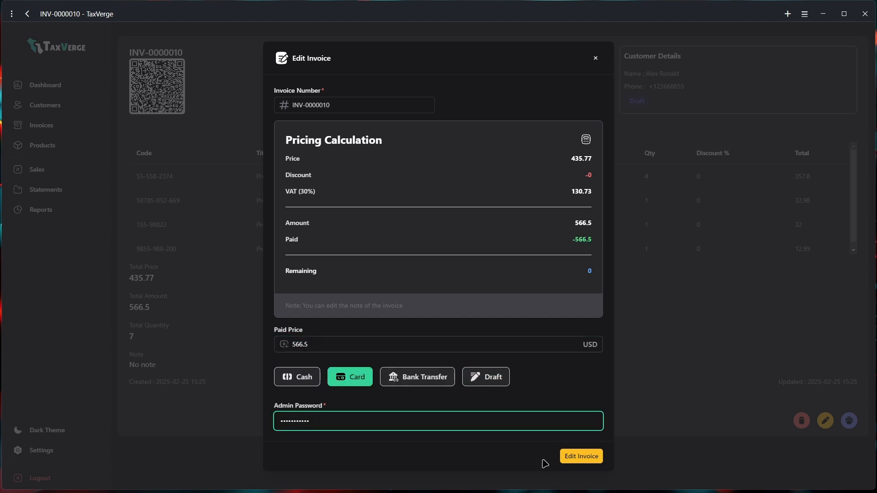
{"action": "left_click", "coordinate": [581, 456]}
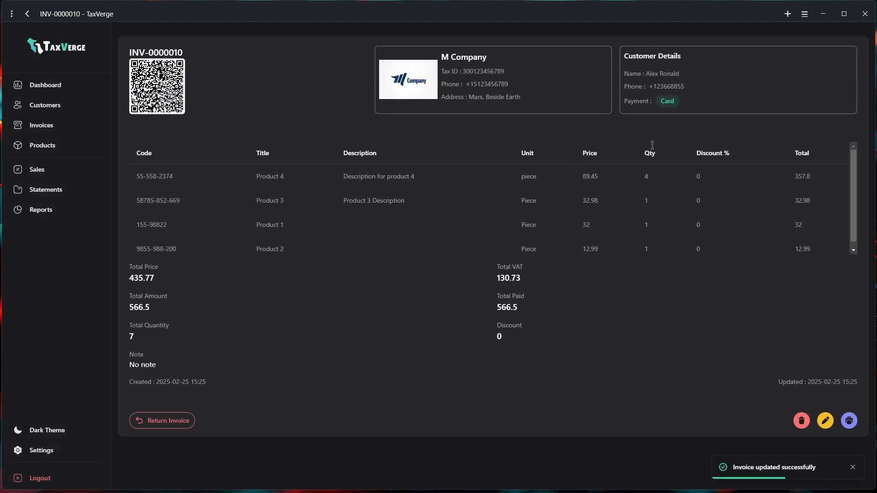
Open the printable tax invoice and review its product rows
{"action": "left_click_drag", "start_coordinate": [692, 101], "coordinate": [623, 108]}
{"action": "left_click", "coordinate": [627, 132]}
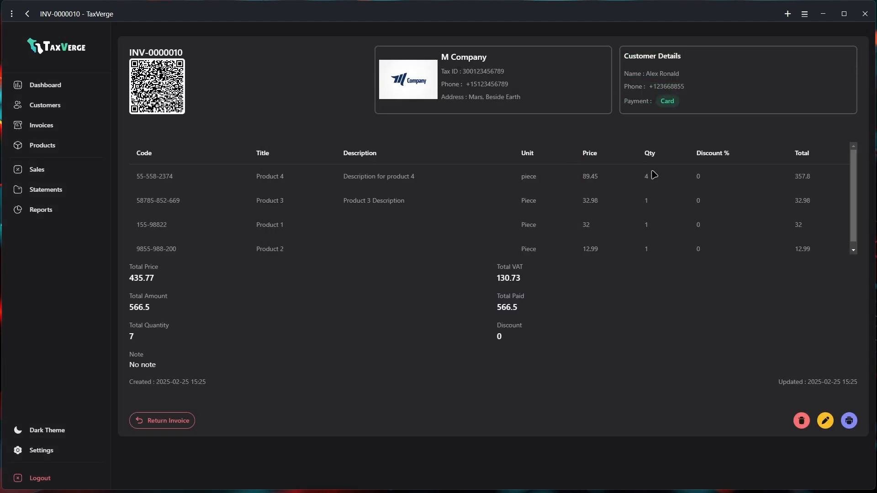
{"action": "left_click", "coordinate": [849, 423]}
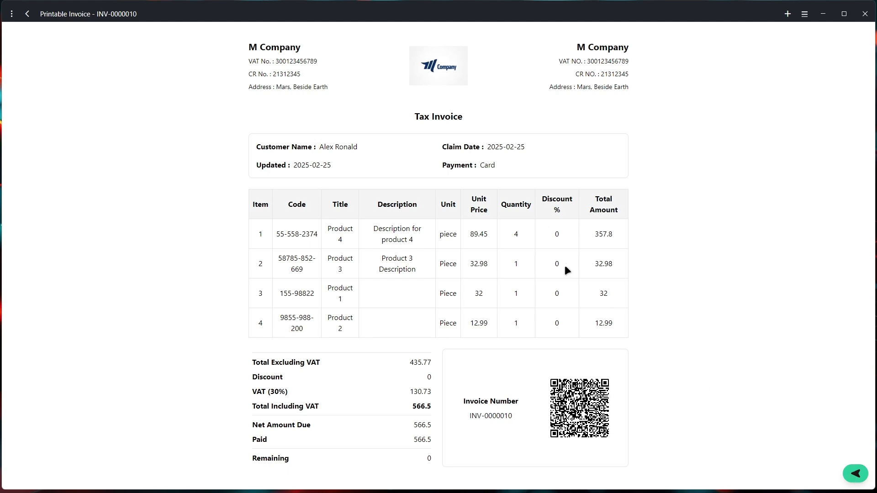
{"action": "left_click_drag", "start_coordinate": [549, 196], "coordinate": [559, 328]}
{"action": "left_click", "coordinate": [560, 330]}
In business settings, untick the Discount, Description and Item columns under Invoice Sales View
{"action": "left_click", "coordinate": [856, 474]}
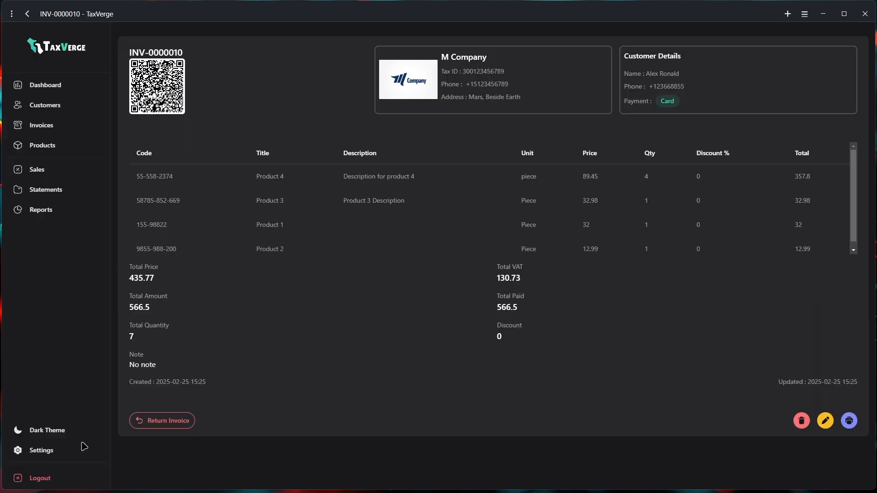
{"action": "left_click", "coordinate": [42, 457]}
{"action": "scroll", "coordinate": [519, 348], "scroll_direction": "down", "scroll_amount": 8}
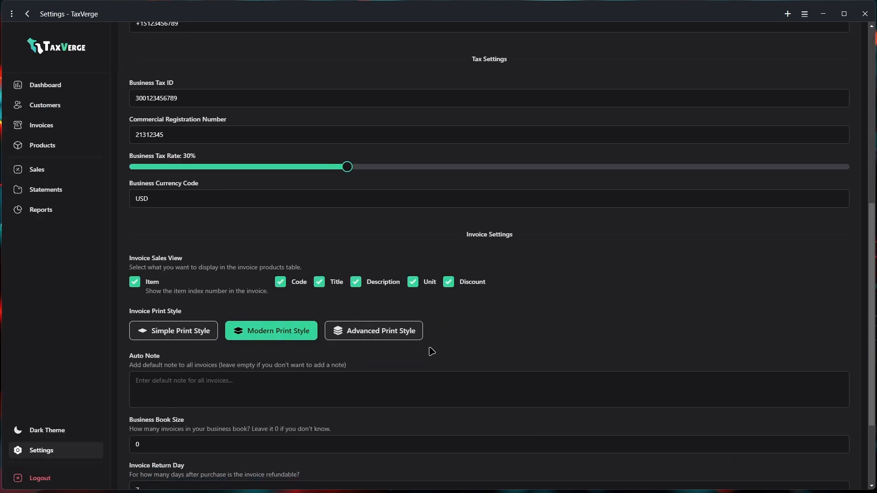
{"action": "left_click", "coordinate": [450, 282]}
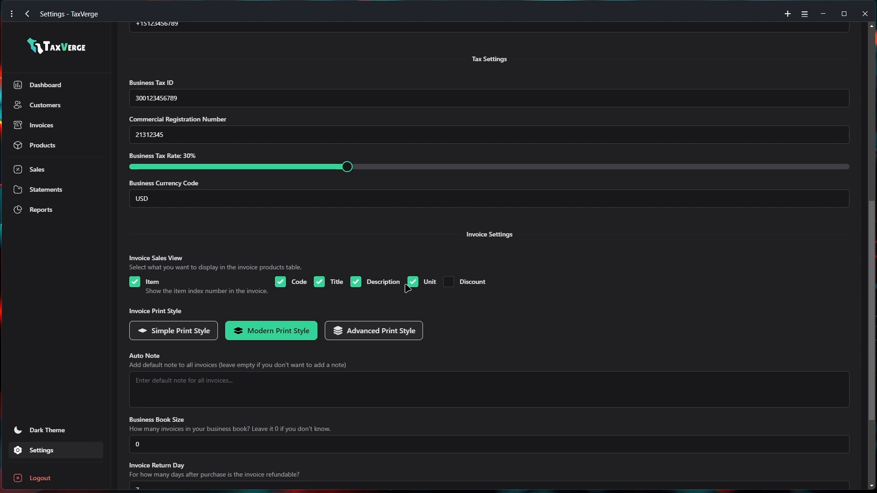
{"action": "left_click", "coordinate": [357, 283]}
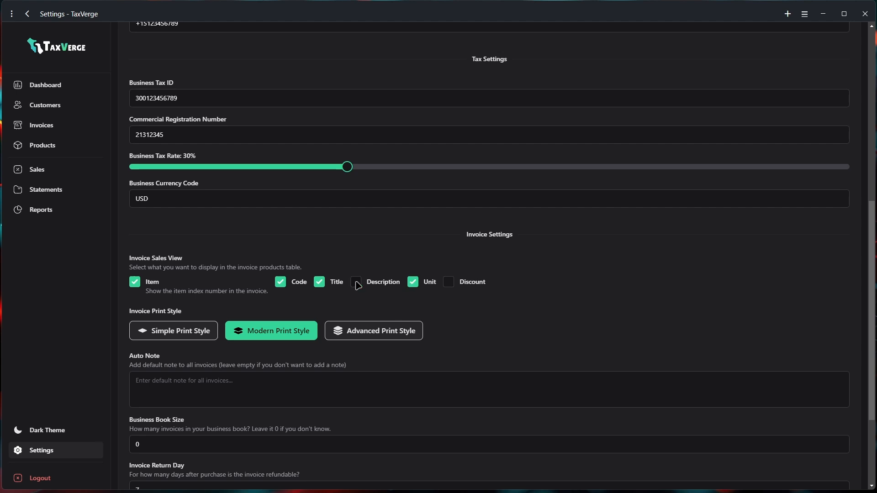
{"action": "left_click", "coordinate": [136, 284]}
{"action": "scroll", "coordinate": [342, 404], "scroll_direction": "down", "scroll_amount": 3}
Save the business settings with the admin password and return to the Invoices list
{"action": "left_click", "coordinate": [210, 439]}
{"action": "type", "text": "•••••••••••"}
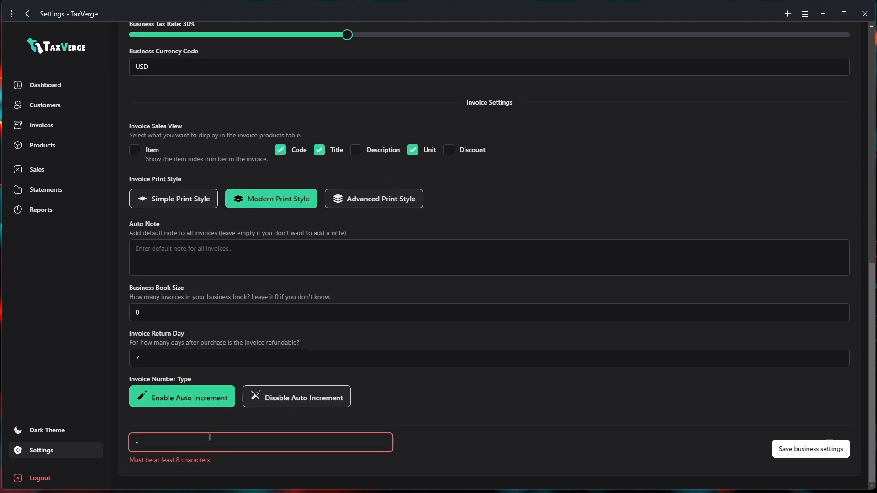
{"action": "left_click", "coordinate": [787, 454]}
{"action": "scroll", "coordinate": [597, 437], "scroll_direction": "up", "scroll_amount": 5}
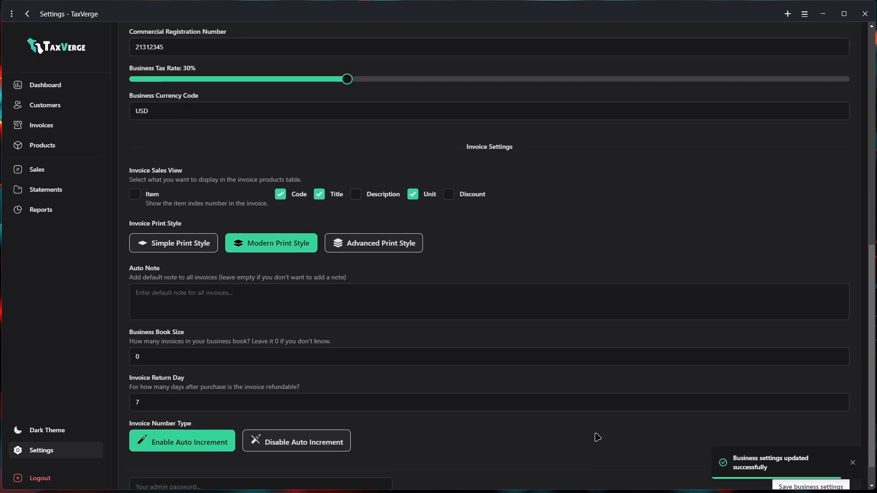
{"action": "left_click", "coordinate": [40, 127]}
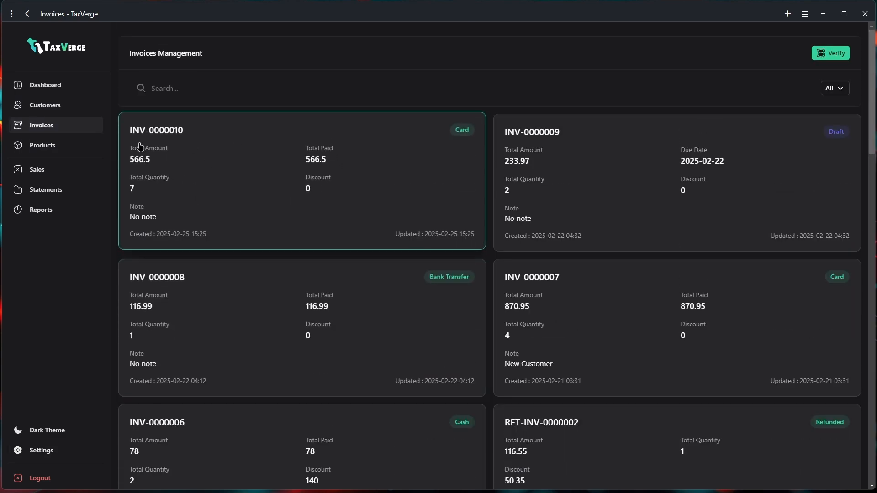
Open INV-0000010's printout and check its Code, Title, Unit, Unit Price, Quantity, Total Amount headers
{"action": "left_click", "coordinate": [200, 169]}
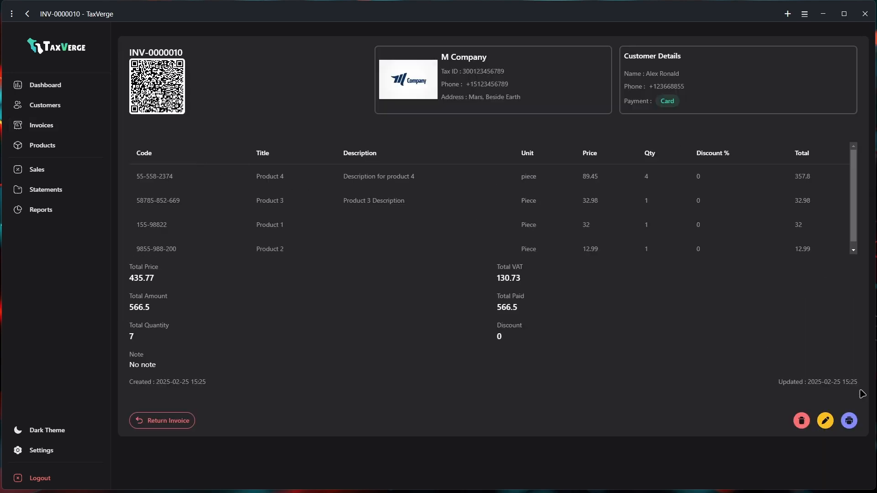
{"action": "left_click", "coordinate": [851, 422]}
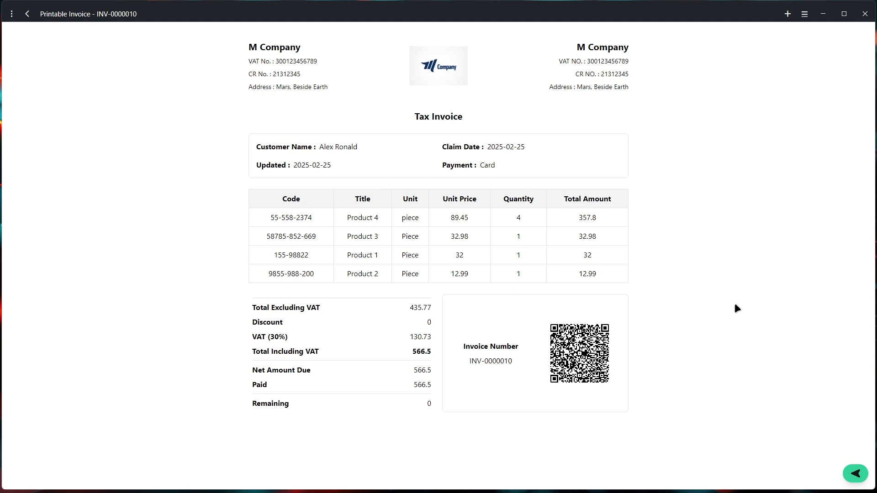
{"action": "left_click_drag", "start_coordinate": [612, 200], "coordinate": [245, 196]}
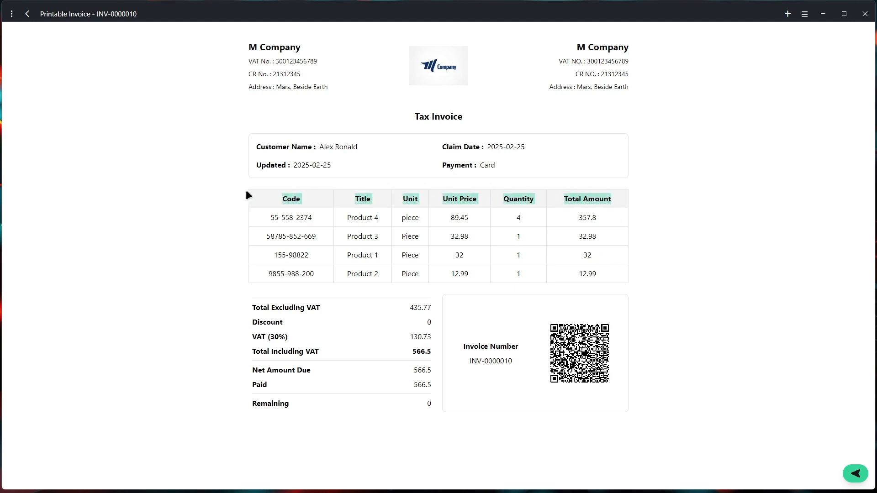
{"action": "left_click", "coordinate": [222, 248]}
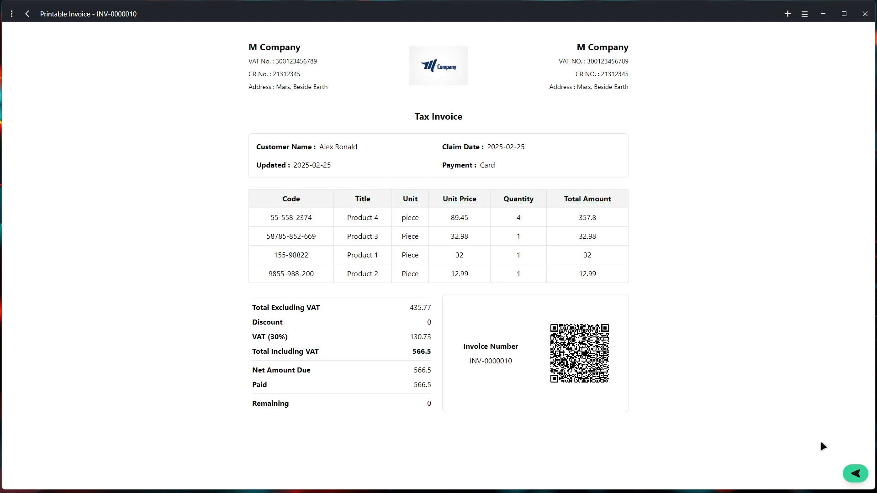
Close the printout and review the Product 4 and Product 1 rows on the detail page
{"action": "left_click", "coordinate": [856, 475]}
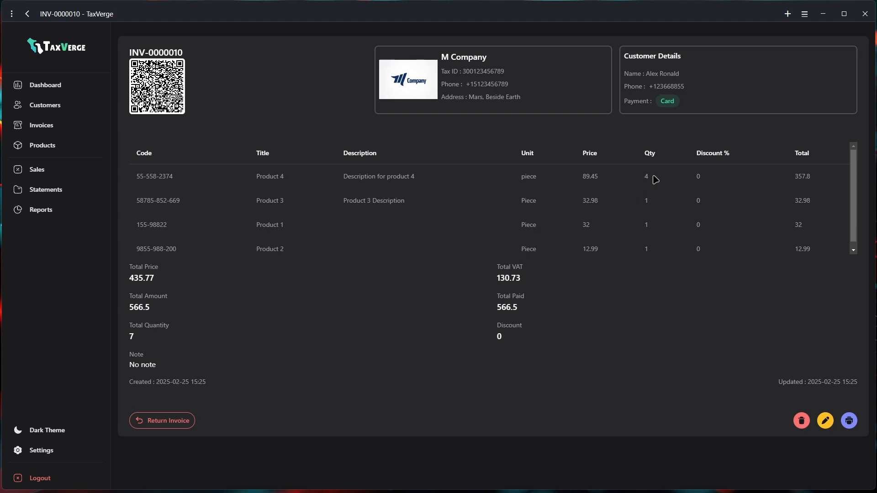
{"action": "left_click_drag", "start_coordinate": [654, 178], "coordinate": [244, 180]}
{"action": "left_click", "coordinate": [247, 182]}
{"action": "left_click_drag", "start_coordinate": [651, 224], "coordinate": [244, 243]}
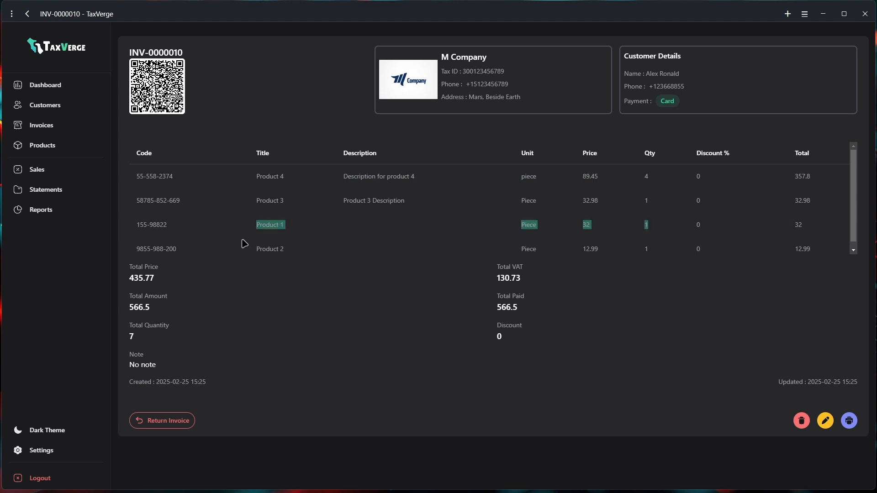
Return one unit each of Product 4 and Product 1 from INV-0000010, authorised with the admin password
{"action": "left_click", "coordinate": [167, 421]}
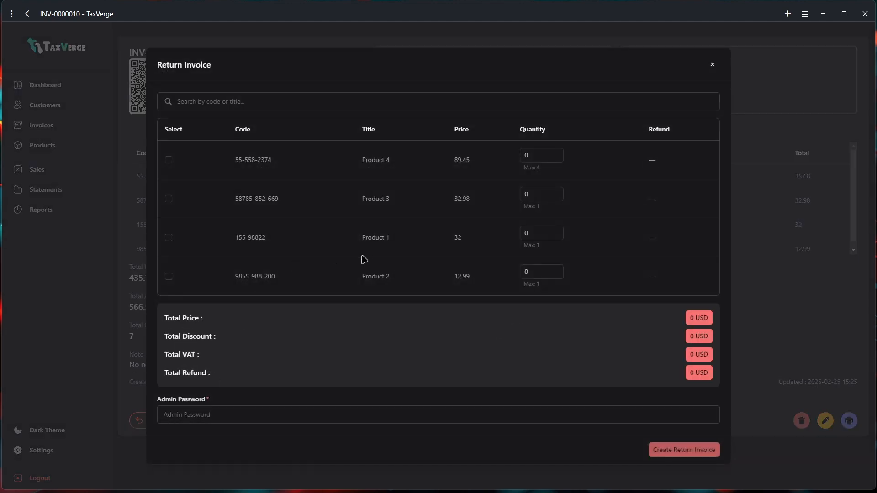
{"action": "left_click", "coordinate": [168, 160]}
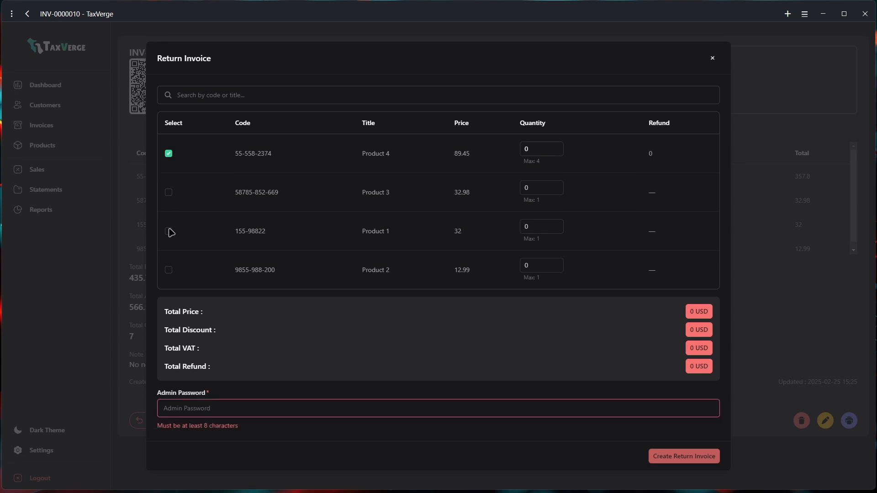
{"action": "left_click", "coordinate": [557, 146]}
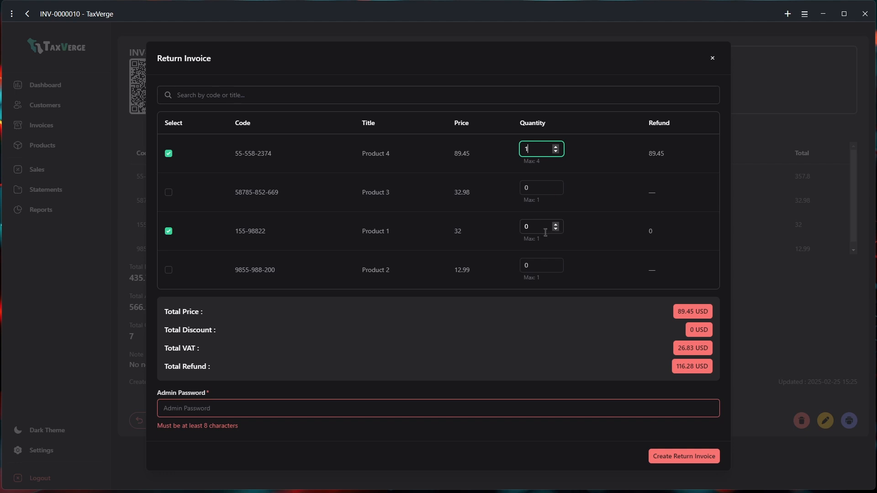
{"action": "left_click", "coordinate": [557, 225]}
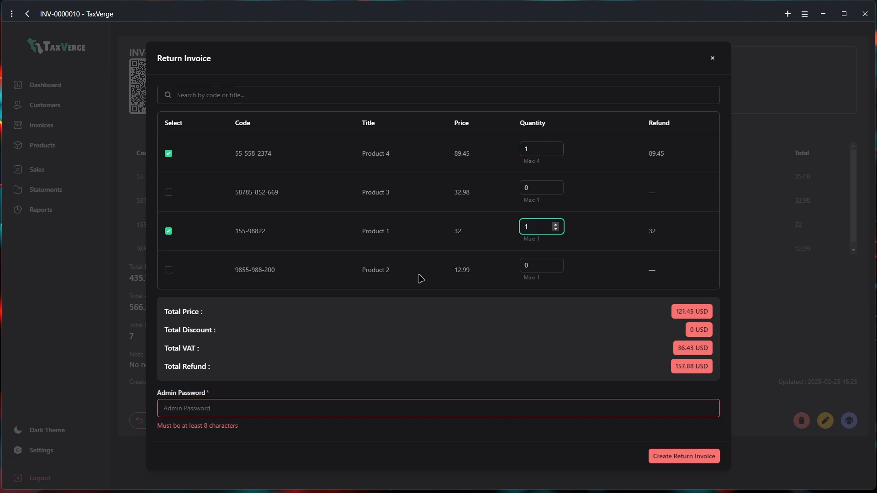
{"action": "left_click", "coordinate": [230, 411]}
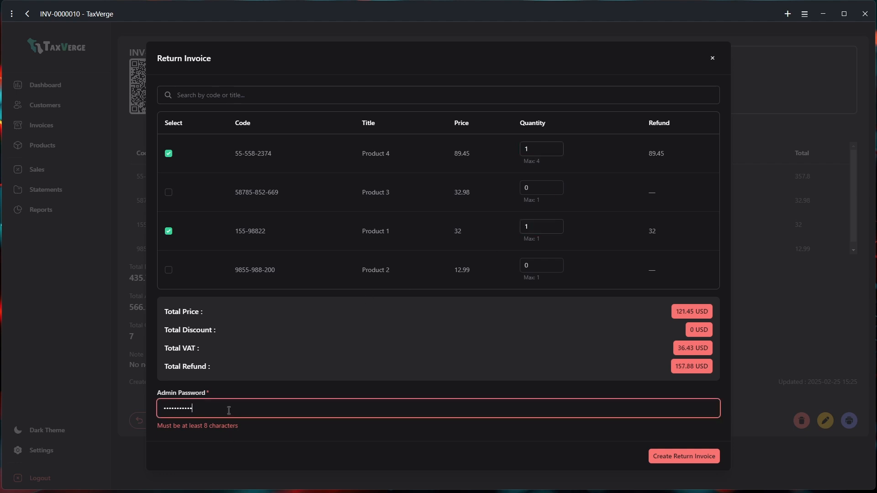
{"action": "left_click", "coordinate": [684, 457]}
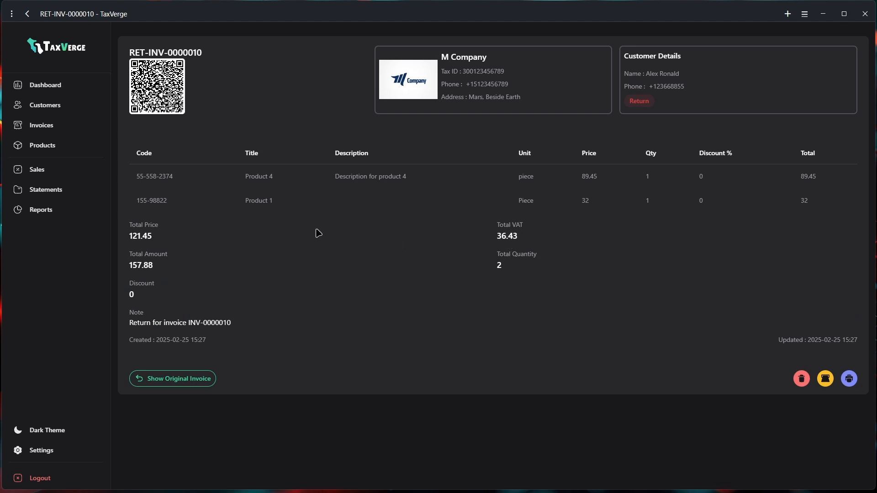
Open return invoice RET-INV-0000010 from the customer's page and dismiss its refund form
{"action": "left_click", "coordinate": [45, 114]}
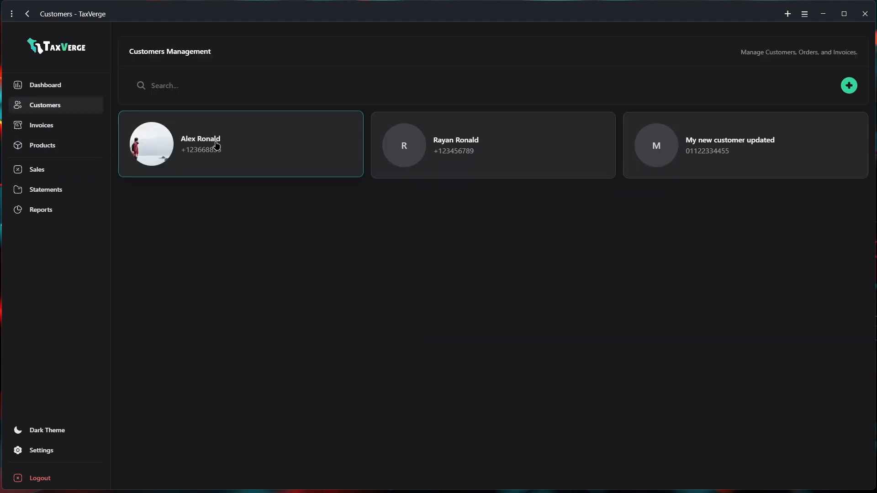
{"action": "left_click", "coordinate": [216, 145]}
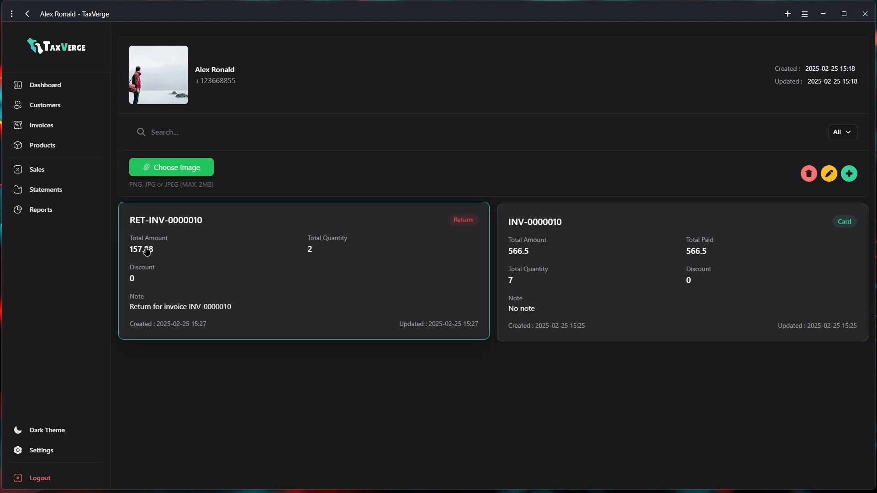
{"action": "left_click", "coordinate": [178, 278]}
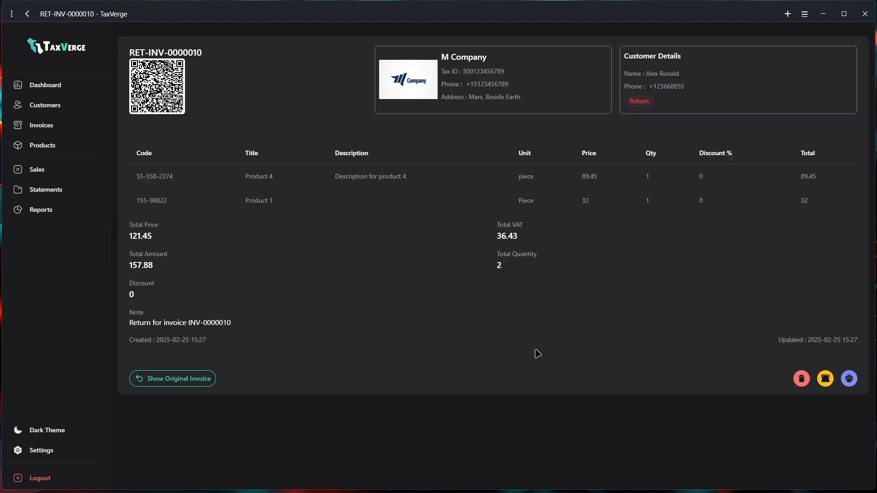
{"action": "left_click", "coordinate": [825, 378]}
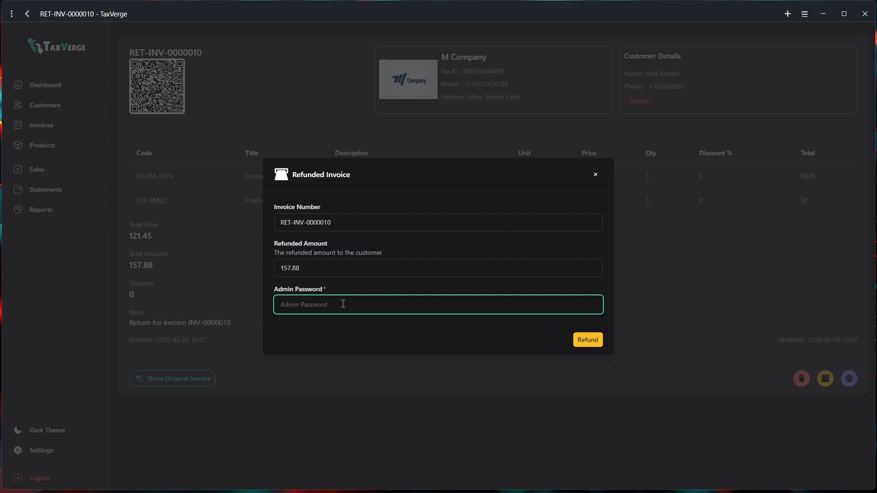
{"action": "left_click", "coordinate": [594, 174]}
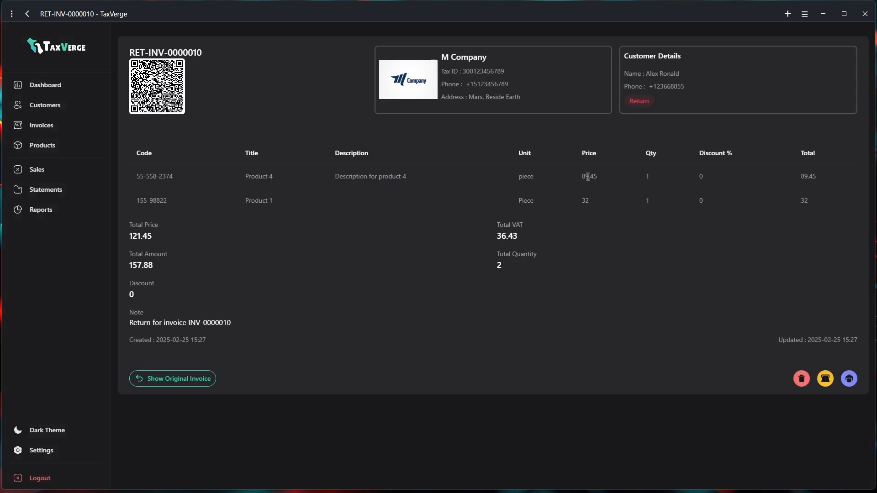
Copy the number RET-INV-0000010 from the return invoice, then go back to the customer's page
{"action": "left_click", "coordinate": [51, 115]}
{"action": "left_click", "coordinate": [220, 160]}
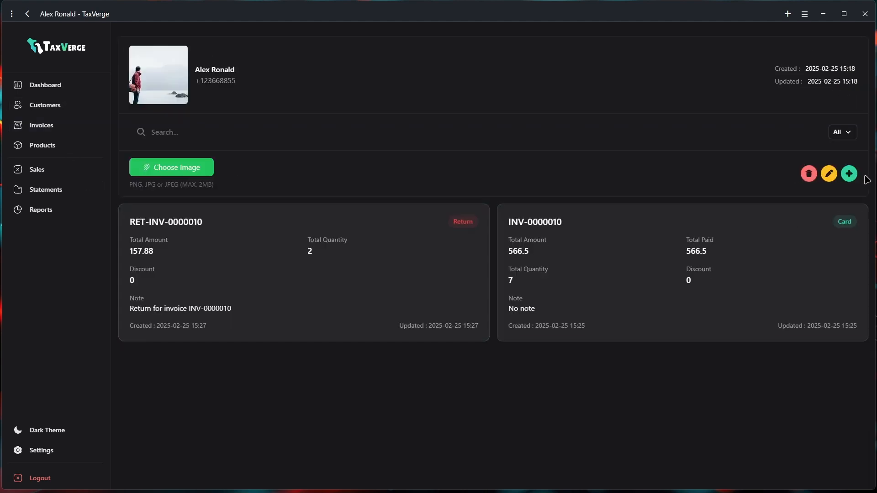
{"action": "left_click", "coordinate": [157, 224]}
{"action": "left_click_drag", "start_coordinate": [204, 52], "coordinate": [130, 50]}
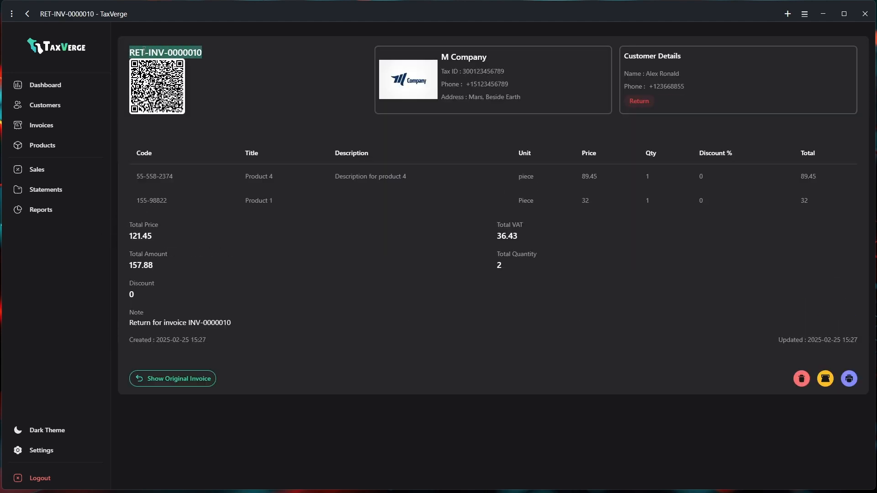
{"action": "right_click", "coordinate": [144, 51]}
{"action": "left_click", "coordinate": [174, 87]}
{"action": "left_click", "coordinate": [68, 106]}
{"action": "left_click", "coordinate": [188, 164]}
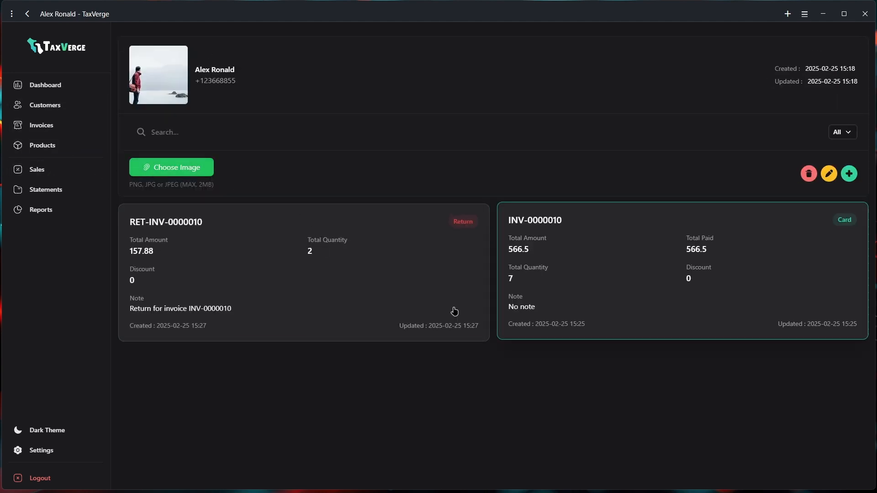
Start a new invoice for the customer containing 7 of Product 3
{"action": "left_click", "coordinate": [849, 176]}
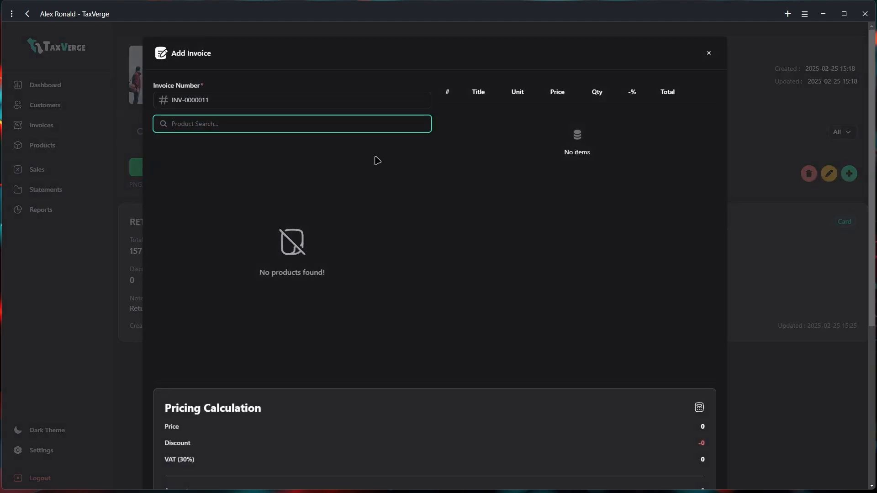
{"action": "type", "text": "3"}
{"action": "key", "text": "Return"}
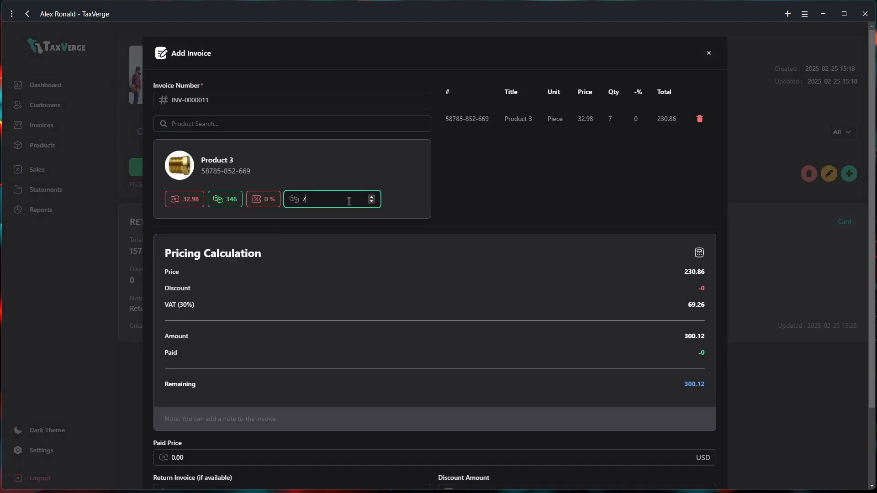
{"action": "scroll", "coordinate": [592, 260], "scroll_direction": "down", "scroll_amount": 2}
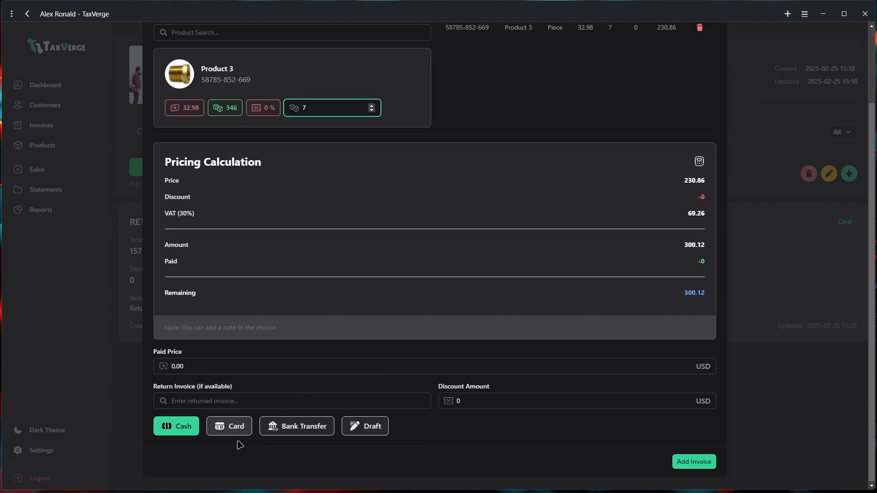
Pay by Bank Transfer, paste return RET-INV-0000010 (121.45 discount), set paid price 142.23, and save
{"action": "left_click", "coordinate": [295, 432]}
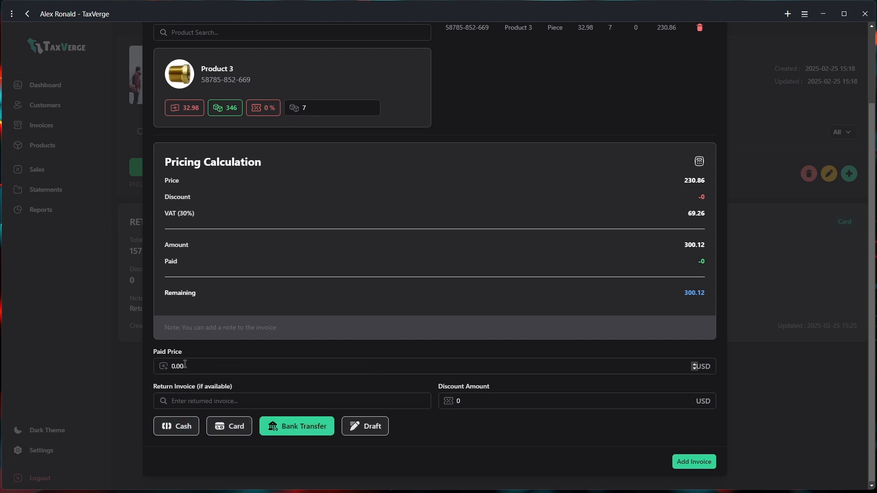
{"action": "left_click", "coordinate": [189, 401]}
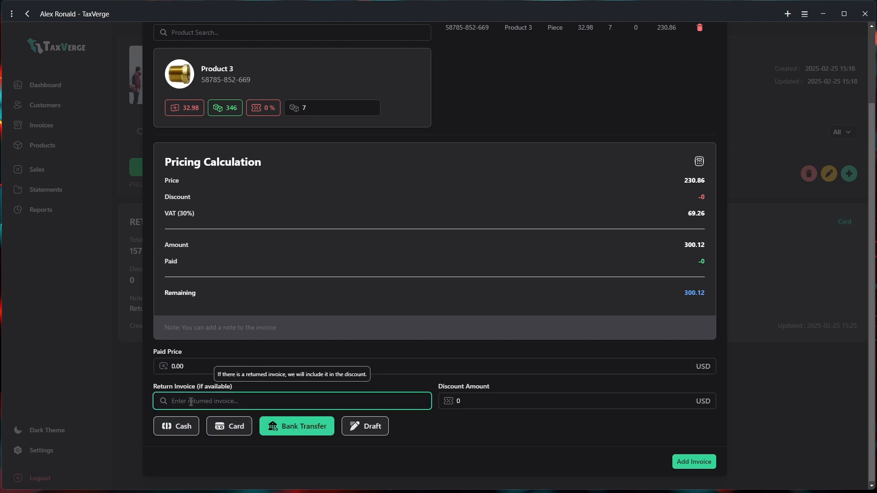
{"action": "right_click", "coordinate": [199, 401]}
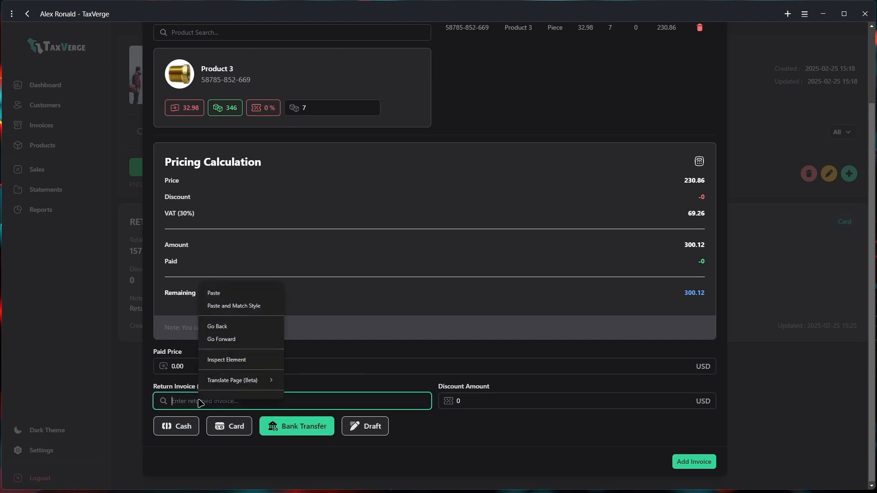
{"action": "left_click", "coordinate": [225, 295]}
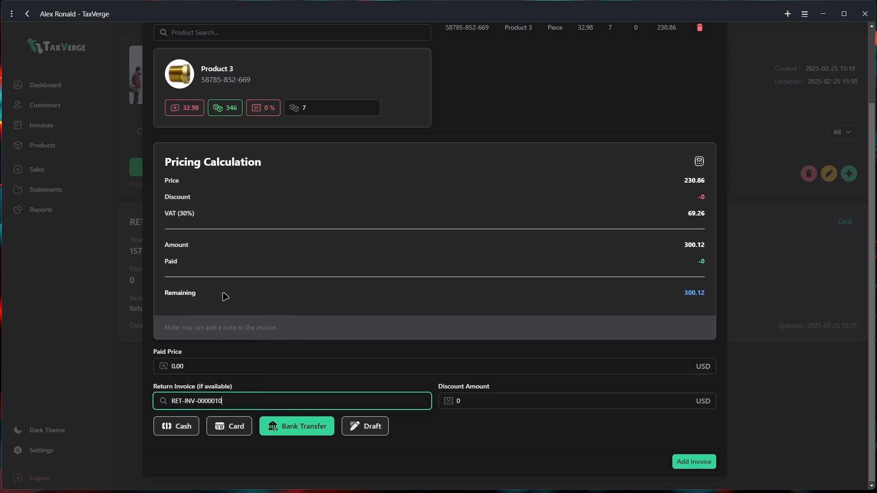
{"action": "double_click", "coordinate": [488, 402]}
{"action": "left_click_drag", "start_coordinate": [488, 402], "coordinate": [462, 399]}
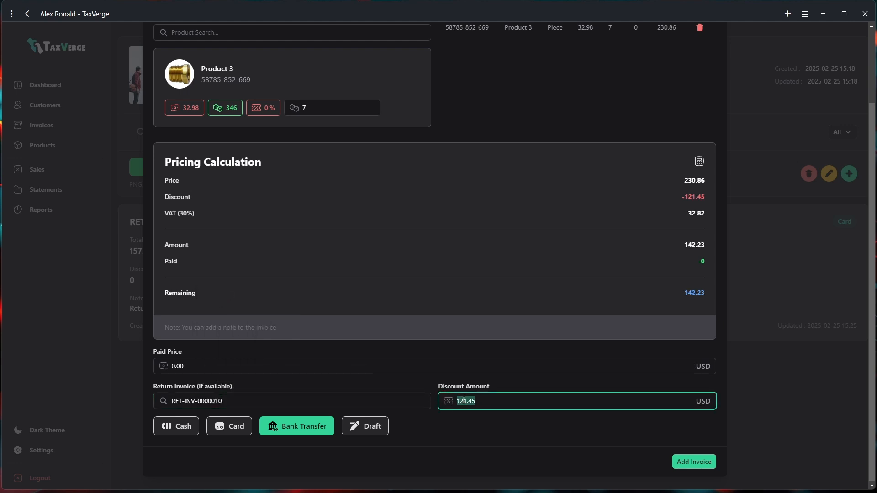
{"action": "left_click", "coordinate": [207, 366]}
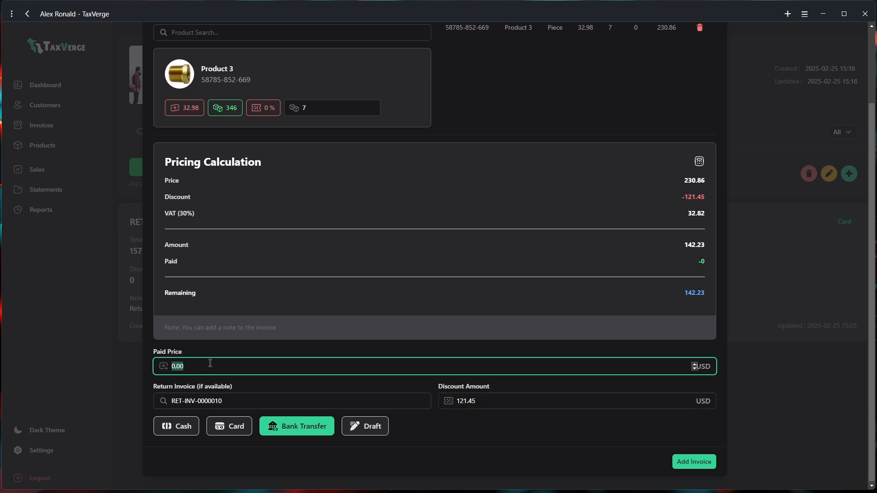
{"action": "type", "text": "142.23"}
{"action": "left_click", "coordinate": [702, 466]}
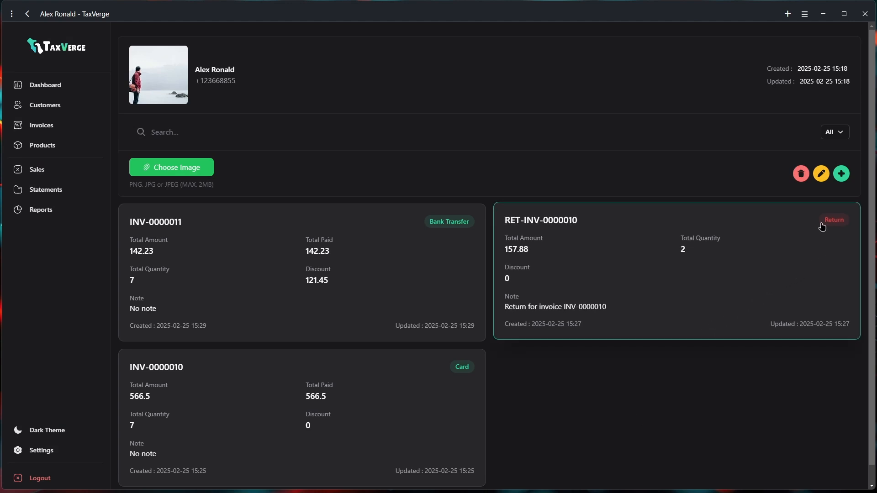
Review RET-INV-0000010 and the customer's invoices, then return to the Invoices Management list
{"action": "left_click", "coordinate": [666, 270]}
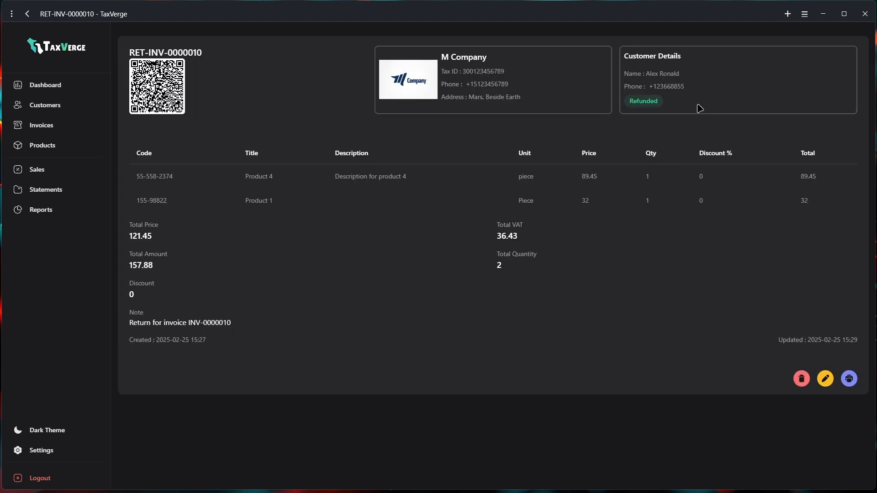
{"action": "mouse_move", "coordinate": [698, 105]}
{"action": "left_mouse_down"}
{"action": "mouse_move", "coordinate": [577, 104]}
{"action": "mouse_move", "coordinate": [688, 102]}
{"action": "left_mouse_up"}
{"action": "left_click", "coordinate": [25, 120]}
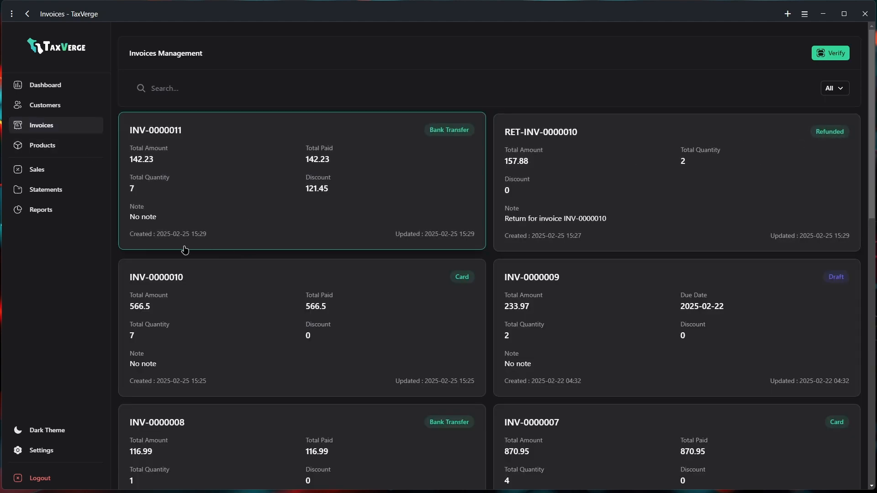
{"action": "left_click", "coordinate": [54, 105]}
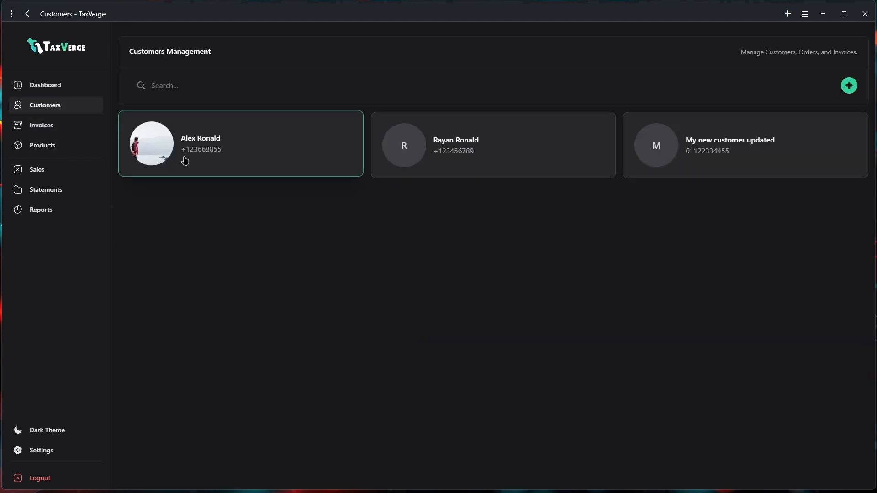
{"action": "left_click", "coordinate": [184, 160]}
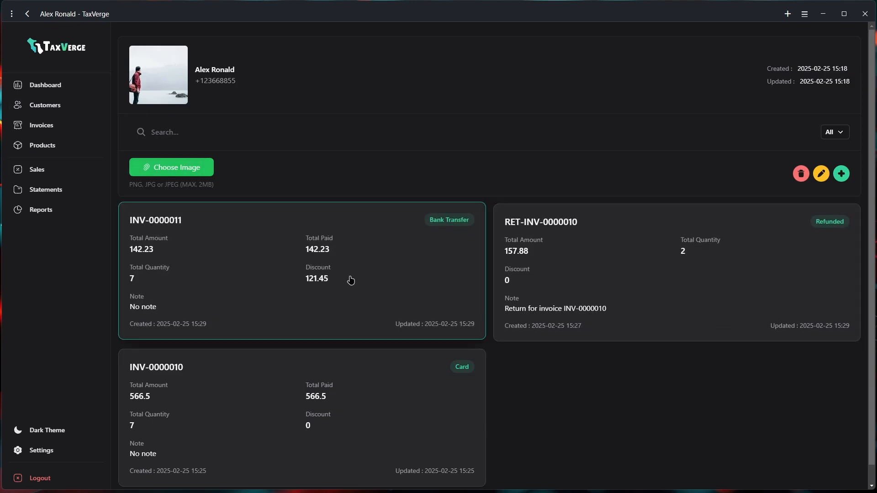
{"action": "scroll", "coordinate": [348, 278], "scroll_direction": "down", "scroll_amount": 1}
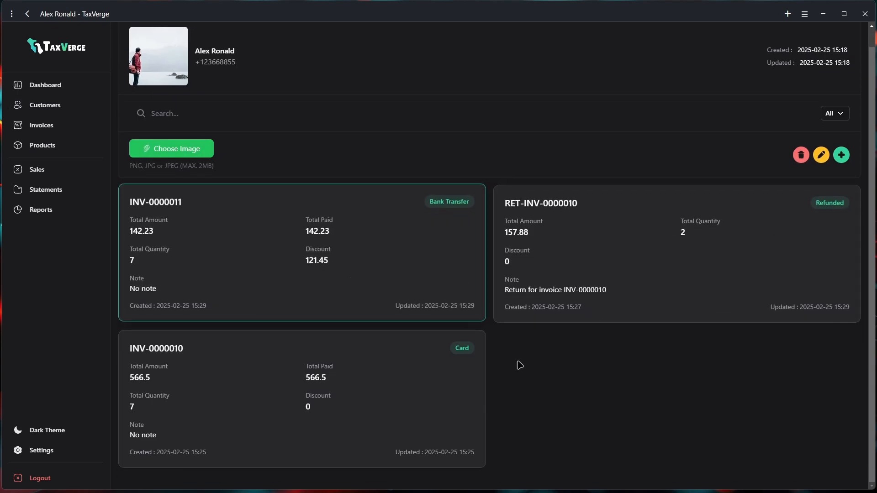
{"action": "left_click", "coordinate": [571, 289]}
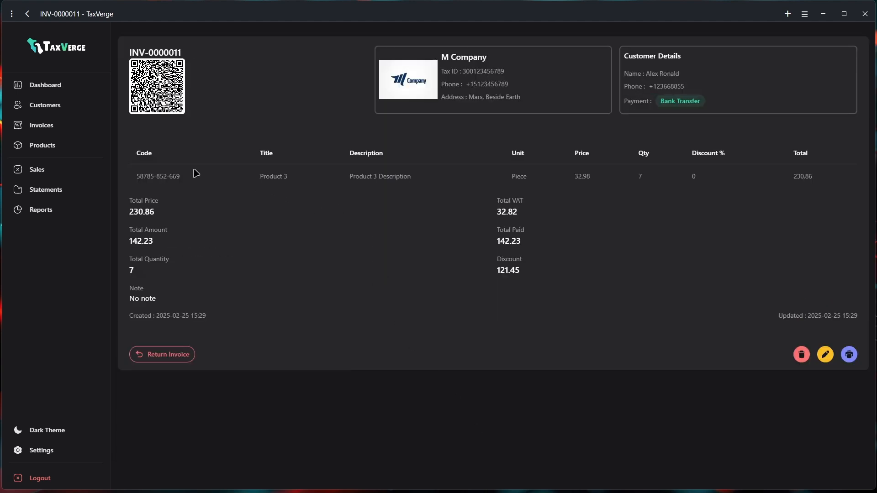
{"action": "left_click", "coordinate": [36, 132]}
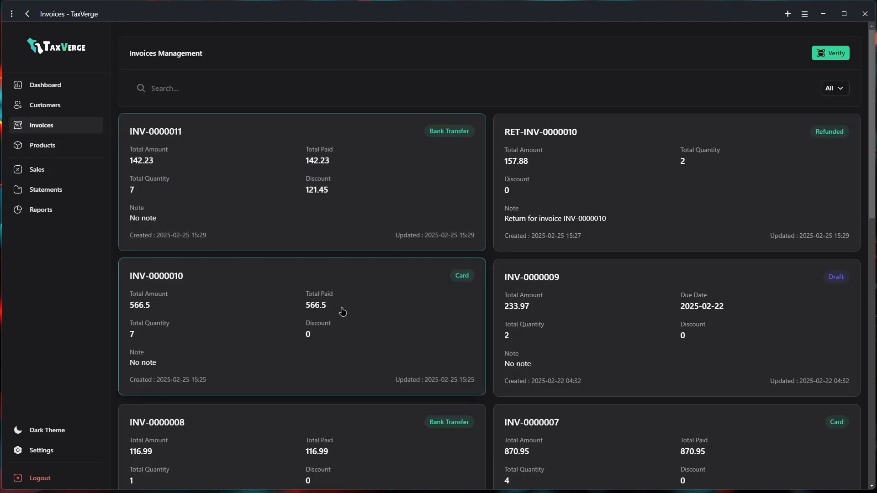
Print INV-0000010 to PDF as 'Customer Invoice' on the Desktop, then narrow the window beside it
{"action": "left_click", "coordinate": [332, 316]}
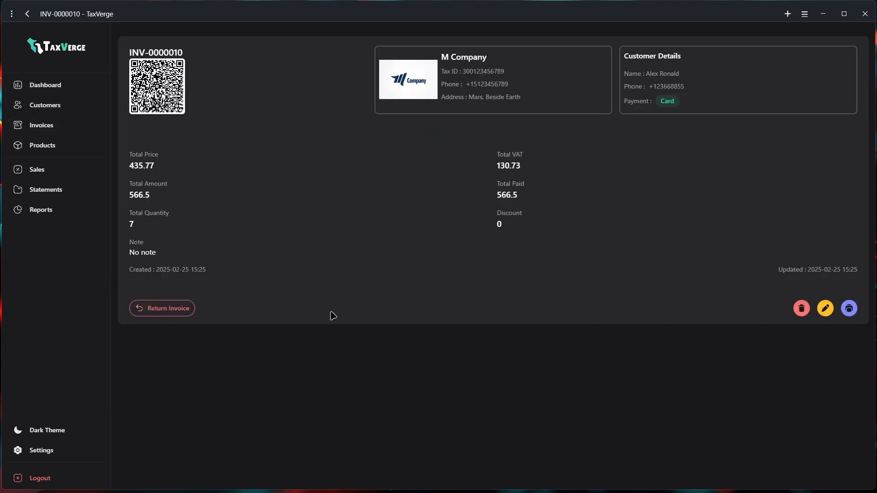
{"action": "left_click", "coordinate": [850, 421]}
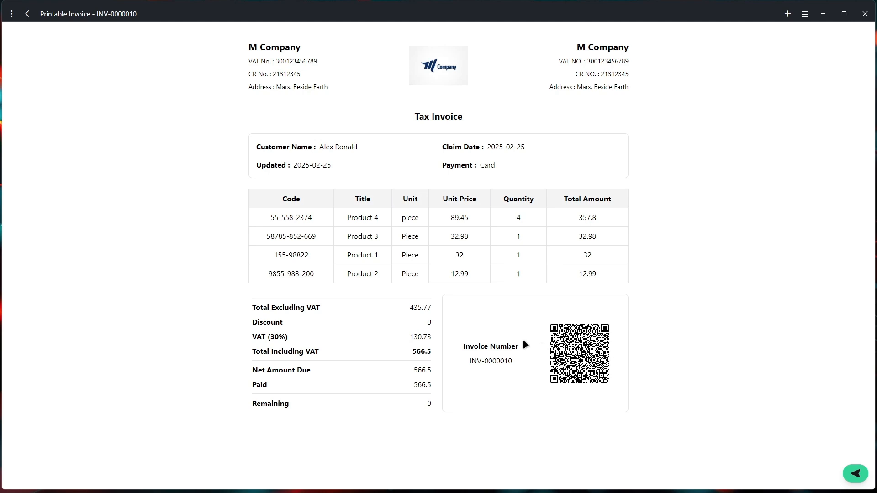
{"action": "left_click", "coordinate": [274, 320]}
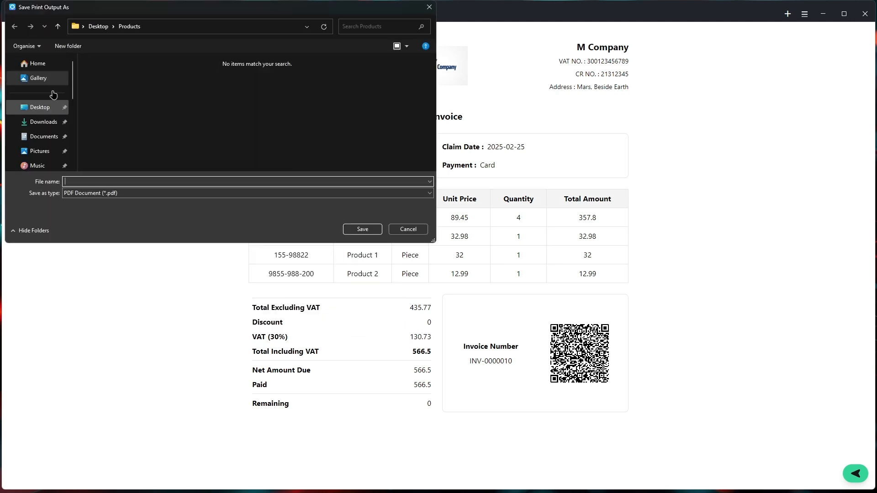
{"action": "left_click", "coordinate": [40, 107]}
{"action": "left_click", "coordinate": [197, 197]}
{"action": "type", "text": "Customer Invoice"}
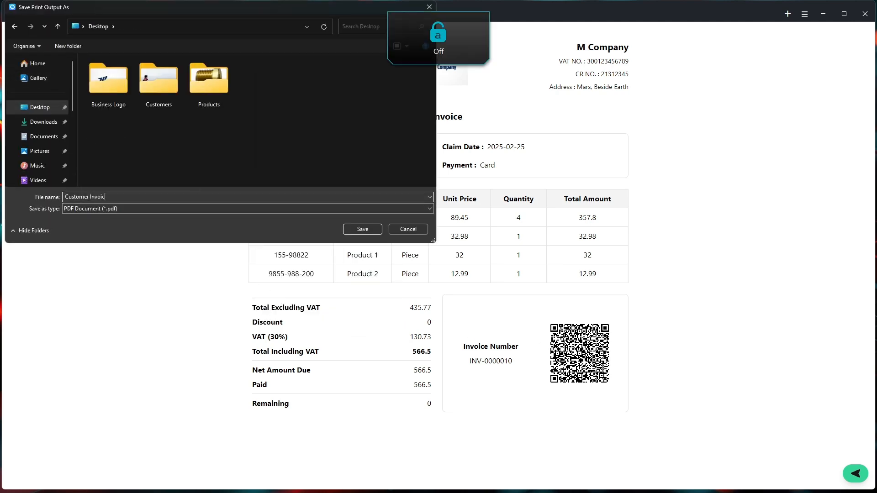
{"action": "key", "text": "Return"}
{"action": "left_click", "coordinate": [28, 15]}
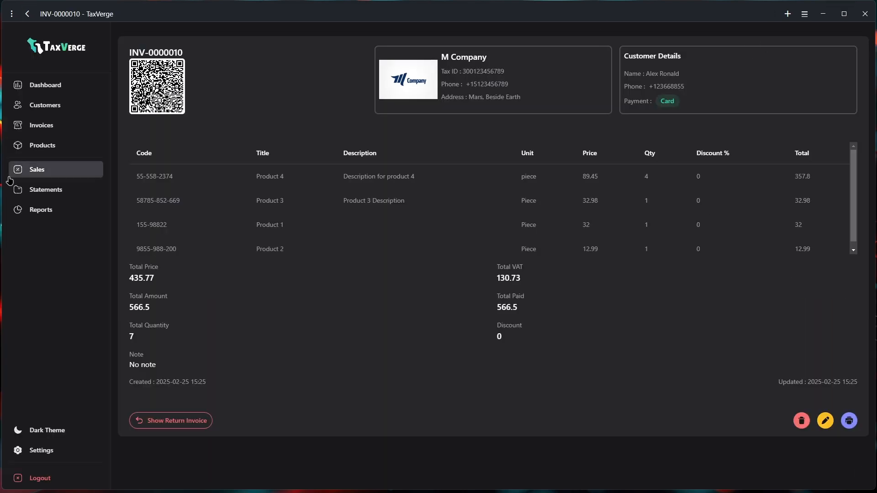
{"action": "left_click_drag", "start_coordinate": [2, 182], "coordinate": [65, 183]}
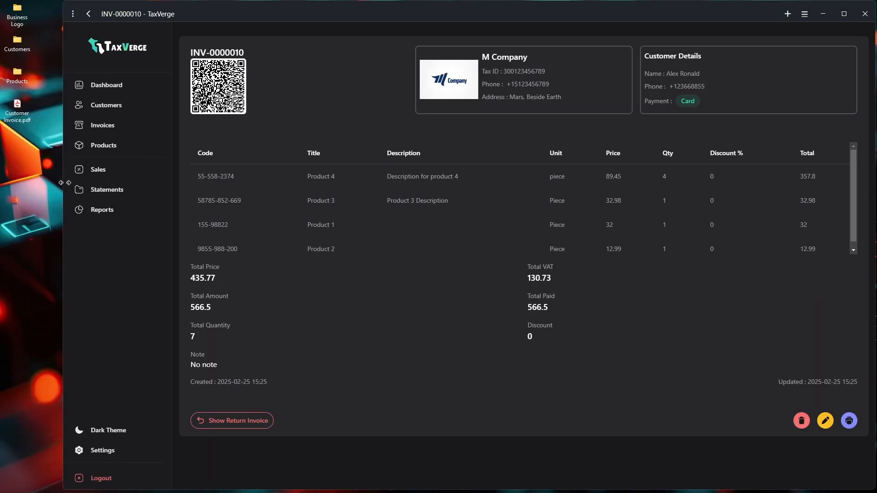
{"action": "double_click", "coordinate": [24, 112]}
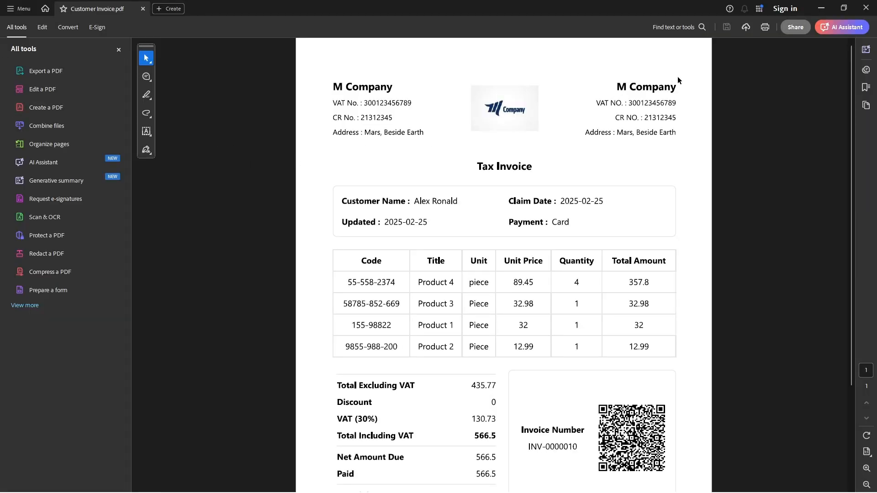
{"action": "scroll", "coordinate": [445, 185], "scroll_direction": "down", "scroll_amount": 3}
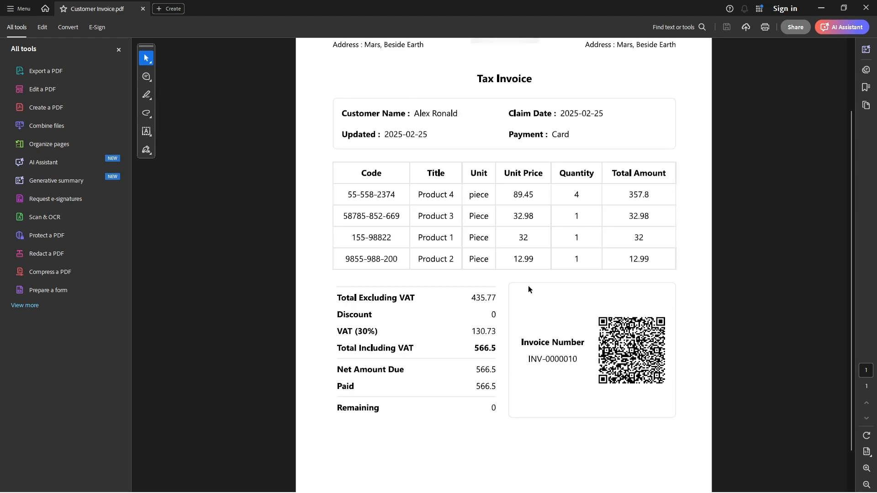
{"action": "scroll", "coordinate": [527, 332], "scroll_direction": "down", "scroll_amount": 2}
{"action": "scroll", "coordinate": [505, 254], "scroll_direction": "up", "scroll_amount": 2}
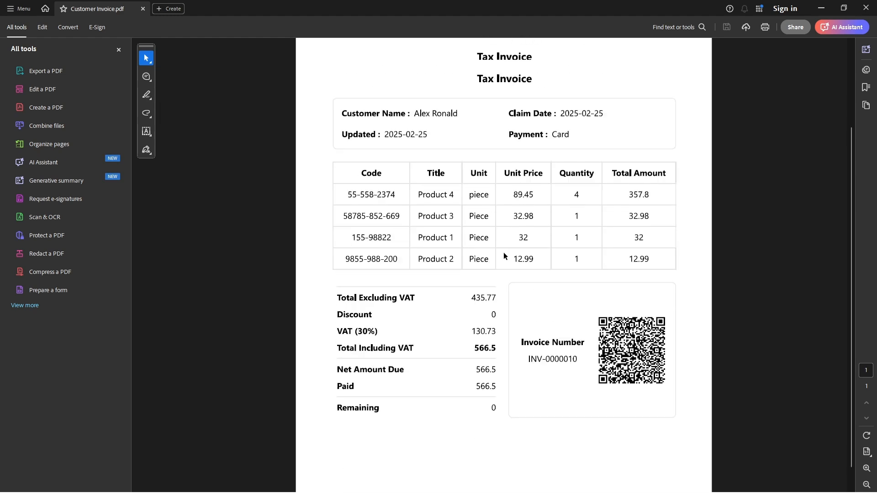
{"action": "scroll", "coordinate": [441, 229], "scroll_direction": "up", "scroll_amount": 2}
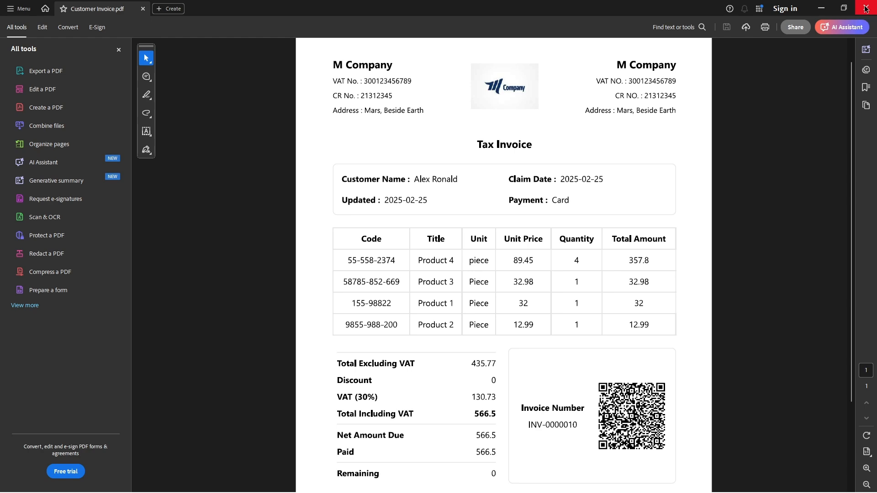
{"action": "left_click", "coordinate": [866, 8]}
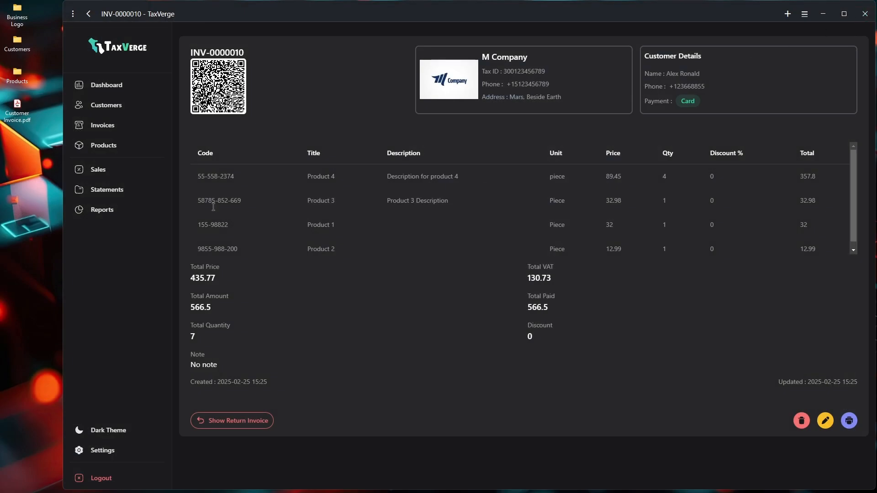
In business settings, change the business name to شركة م and the address to المرسي، قرابة الأرض
{"action": "left_click", "coordinate": [103, 450]}
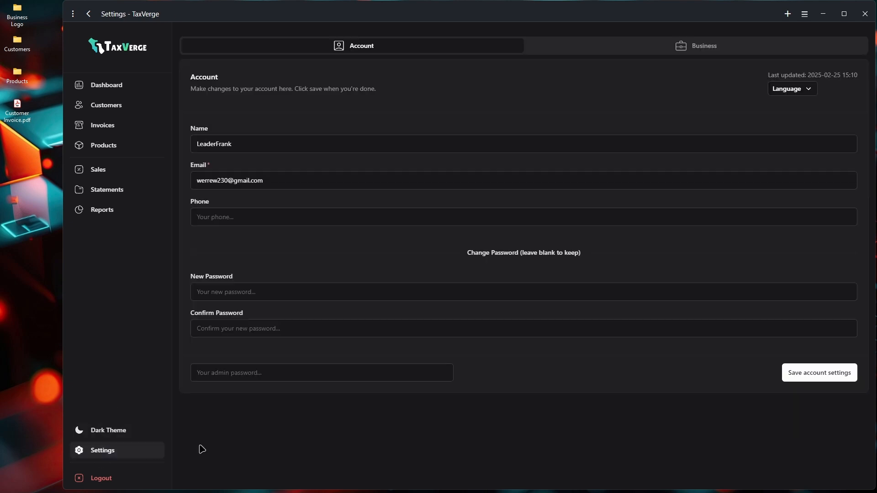
{"action": "left_click", "coordinate": [684, 55]}
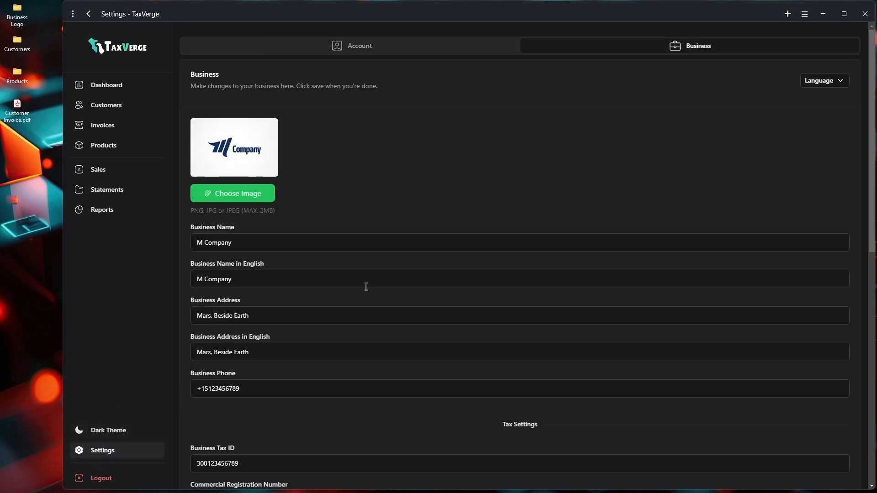
{"action": "left_click_drag", "start_coordinate": [245, 243], "coordinate": [183, 249]}
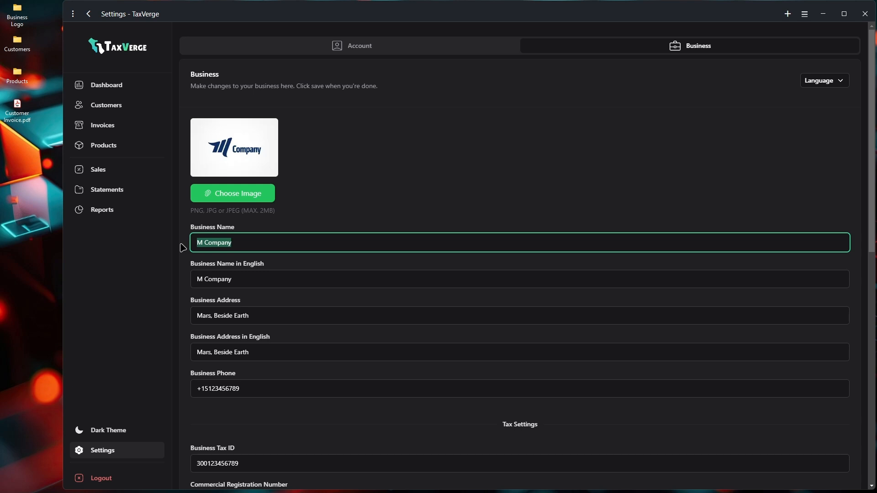
{"action": "type", "text": "شركة م"}
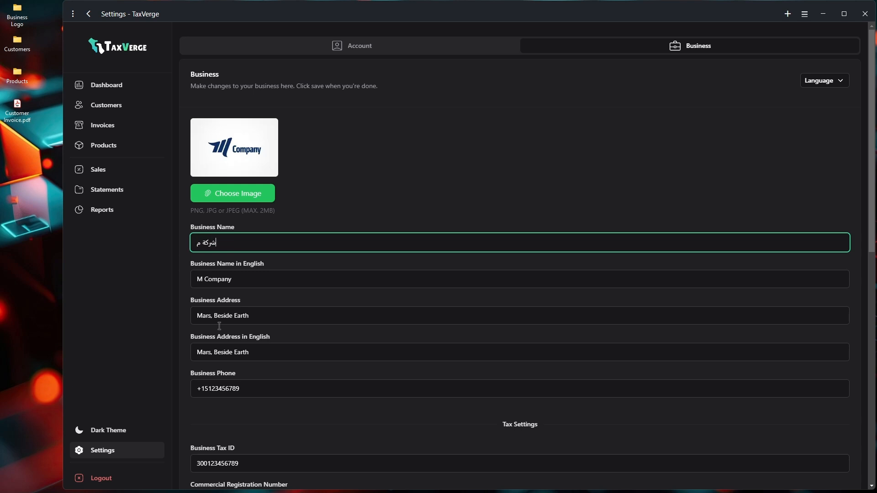
{"action": "left_click_drag", "start_coordinate": [270, 312], "coordinate": [167, 307]}
{"action": "type", "text": "المرس"}
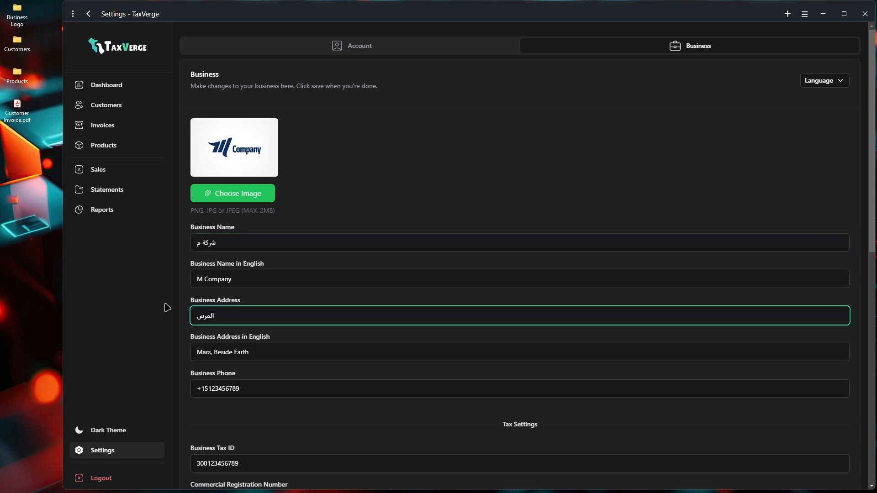
{"action": "type", "text": "ي، قرابة الأرض"}
Replace currency code USD with درهم and save the business settings with the admin password
{"action": "scroll", "coordinate": [357, 347], "scroll_direction": "down", "scroll_amount": 5}
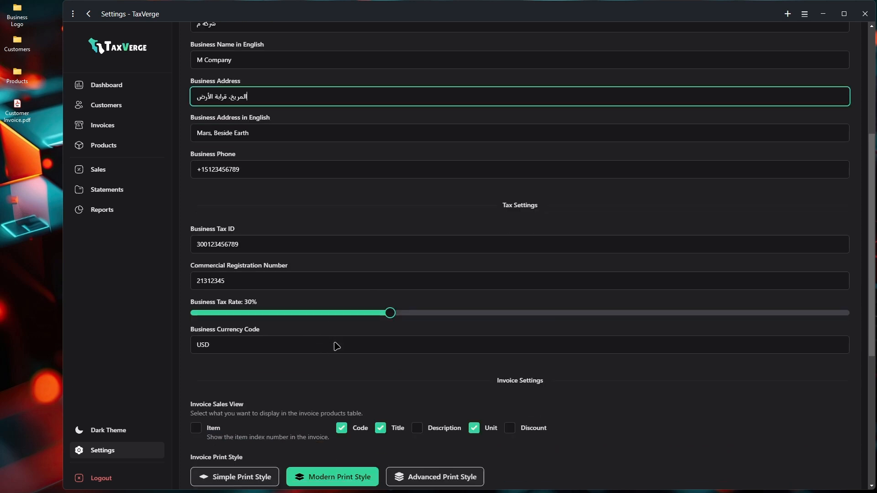
{"action": "left_click_drag", "start_coordinate": [242, 337], "coordinate": [191, 341]}
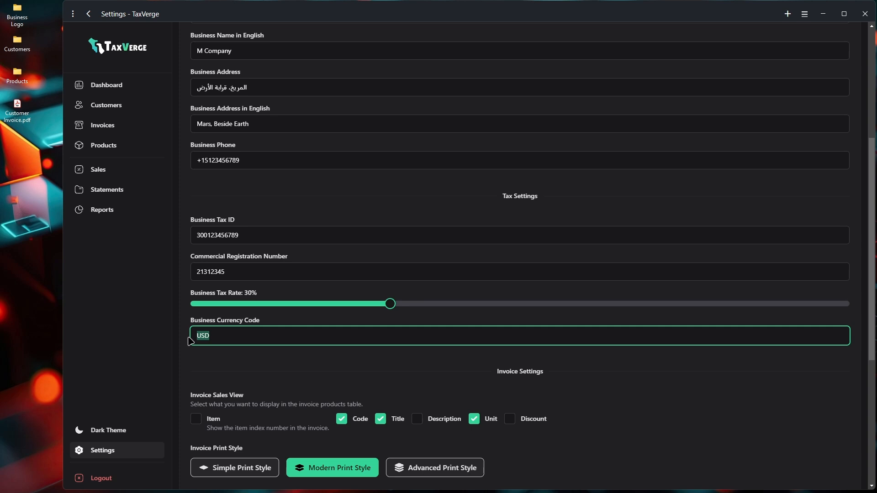
{"action": "type", "text": "درهم"}
{"action": "scroll", "coordinate": [407, 376], "scroll_direction": "down", "scroll_amount": 5}
{"action": "scroll", "coordinate": [349, 374], "scroll_direction": "down", "scroll_amount": 4}
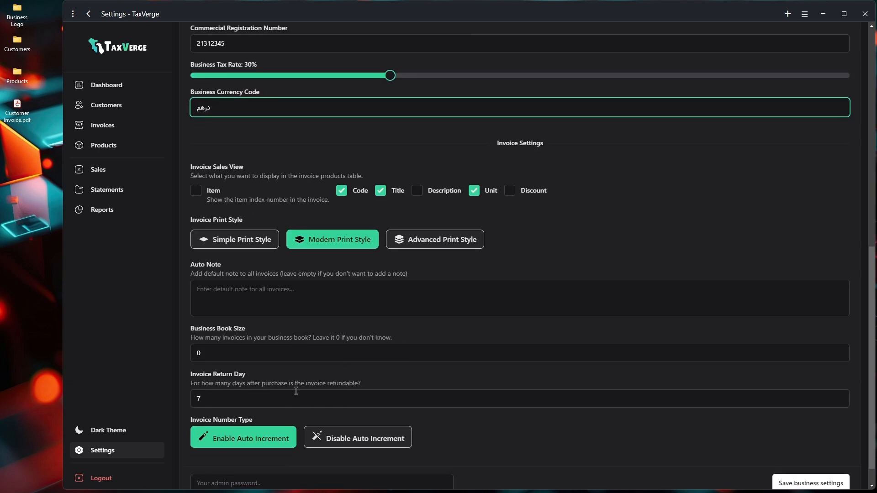
{"action": "left_click", "coordinate": [233, 456]}
{"action": "type", "text": "••"}
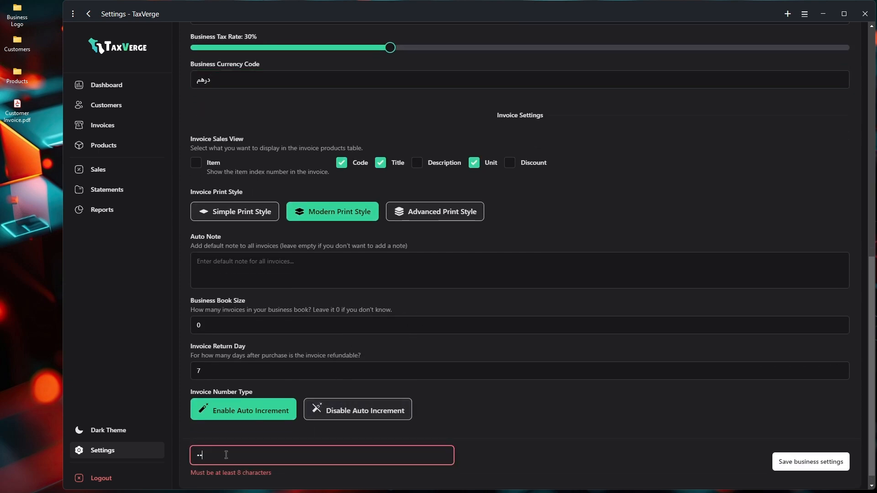
{"action": "type", "text": "•••••••••"}
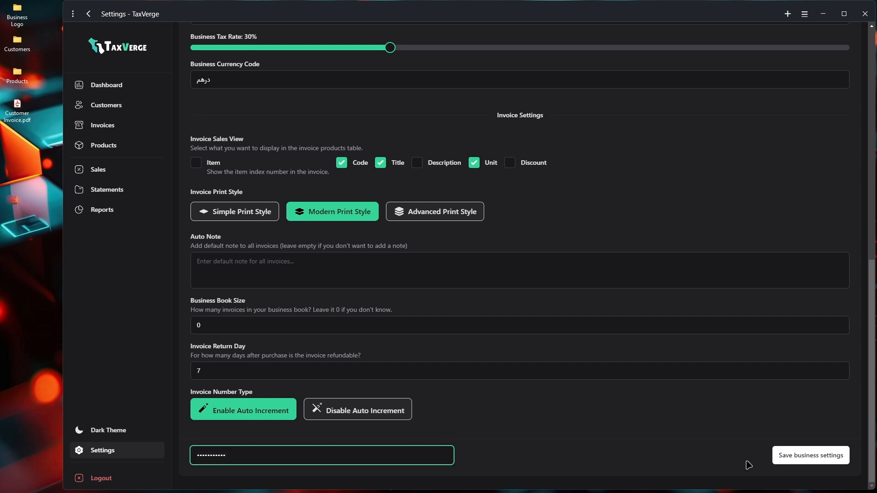
{"action": "left_click", "coordinate": [805, 456]}
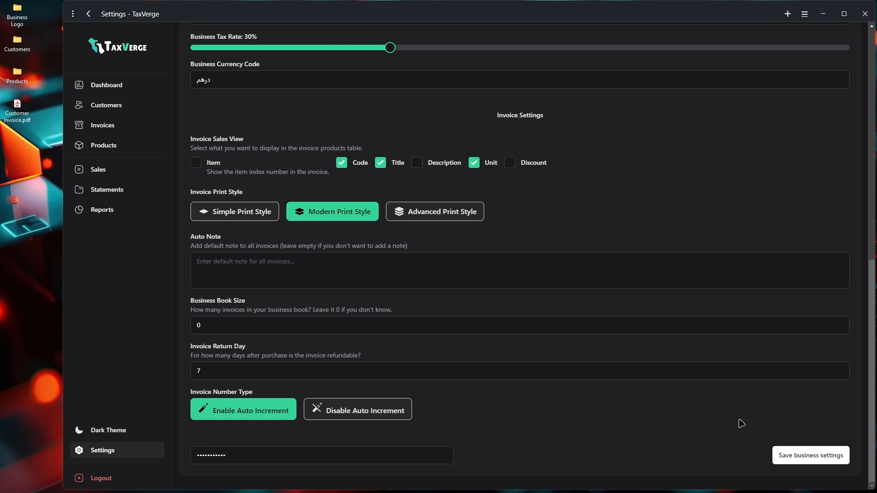
{"action": "scroll", "coordinate": [741, 424], "scroll_direction": "up", "scroll_amount": 10}
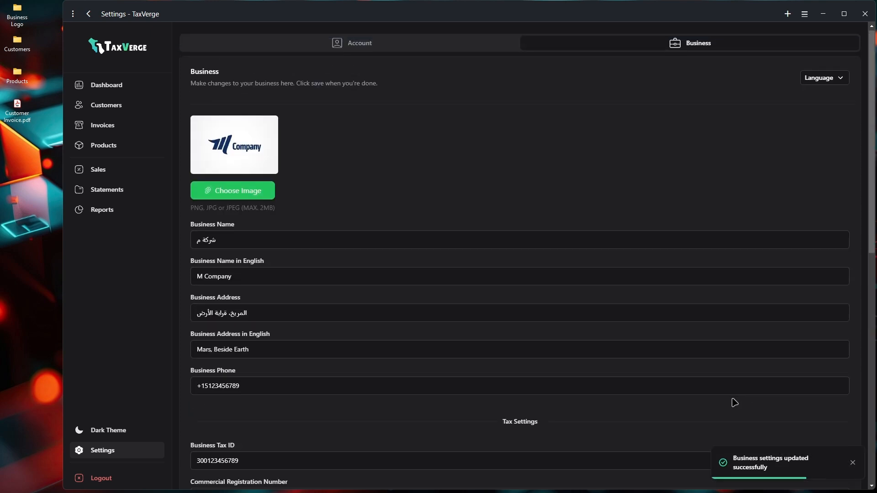
Set the interface language to العربية and open invoice INV-0000010 from the invoices list
{"action": "left_click", "coordinate": [837, 85]}
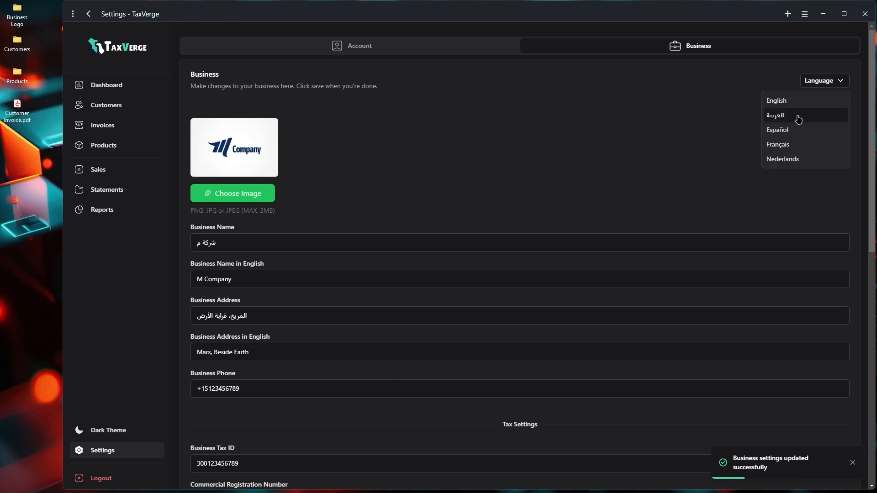
{"action": "left_click", "coordinate": [799, 116]}
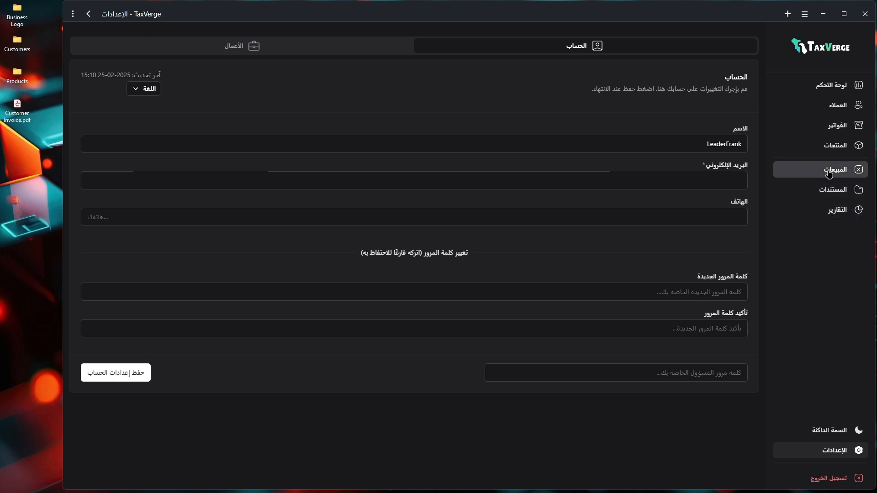
{"action": "left_click", "coordinate": [836, 128]}
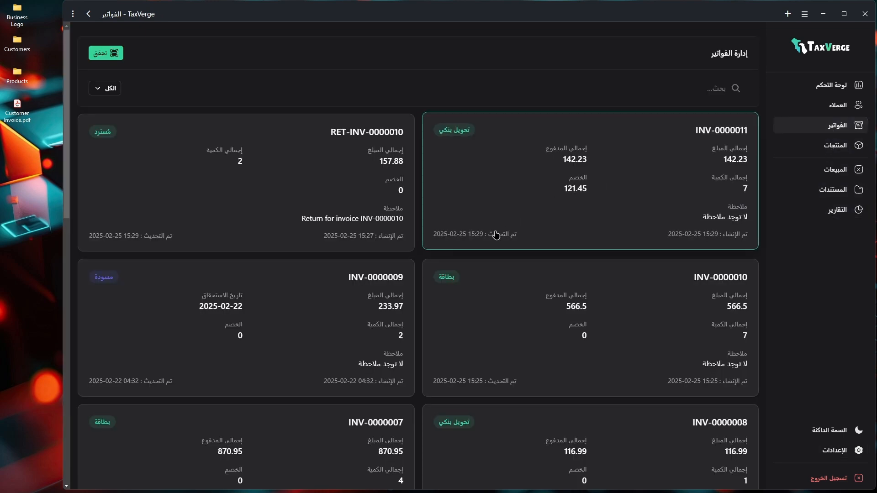
{"action": "left_click", "coordinate": [497, 287]}
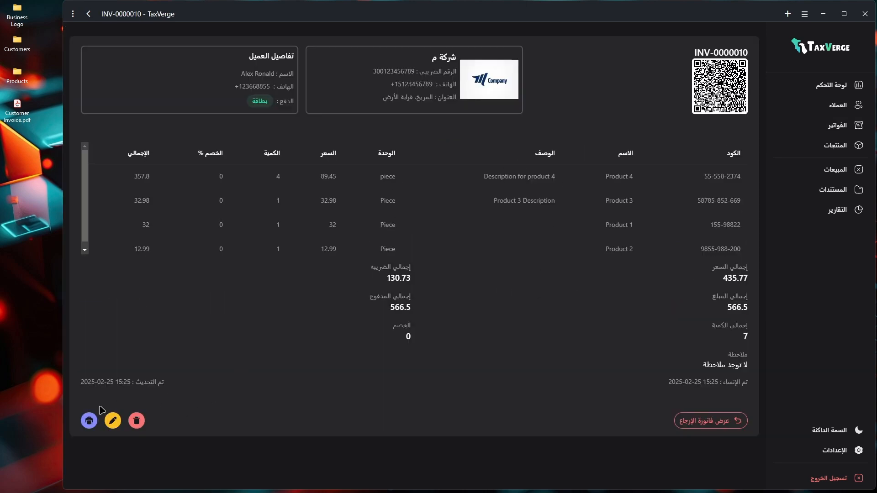
Print INV-0000010's bilingual invoice with Microsoft Print to PDF, saving it as 'Arabic Invoice'
{"action": "left_click", "coordinate": [89, 420]}
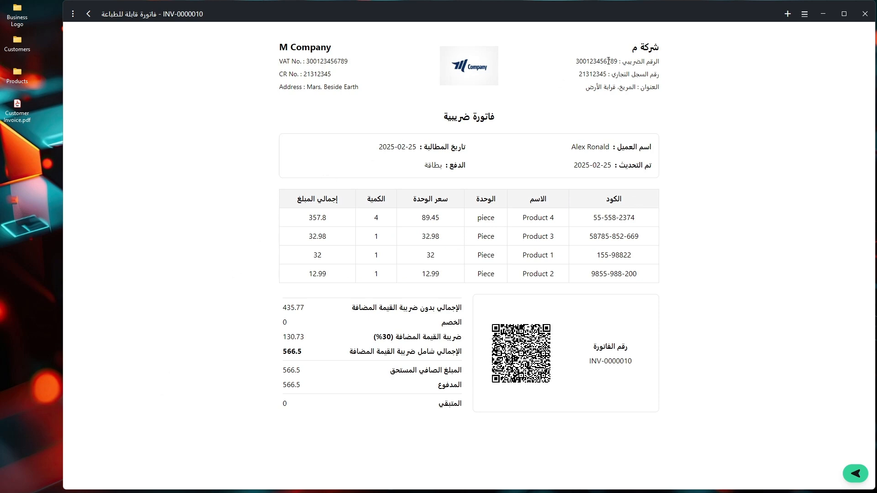
{"action": "left_click_drag", "start_coordinate": [658, 46], "coordinate": [571, 89]}
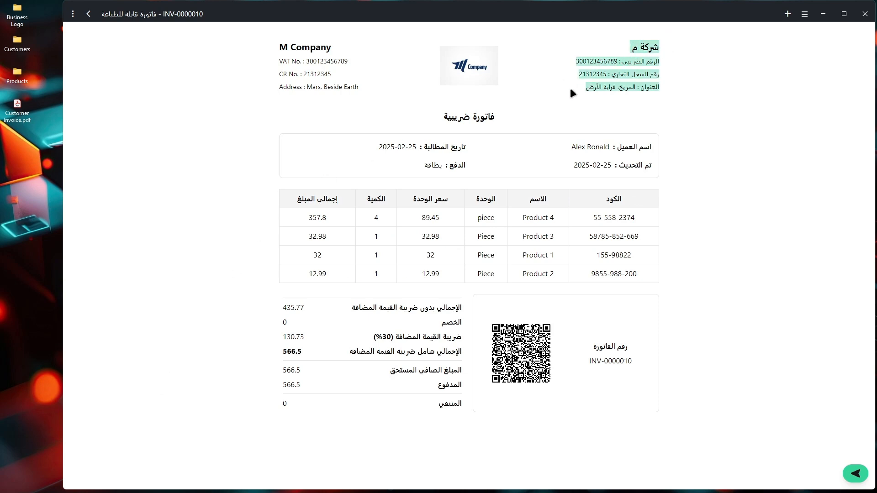
{"action": "key", "text": "ctrl+p"}
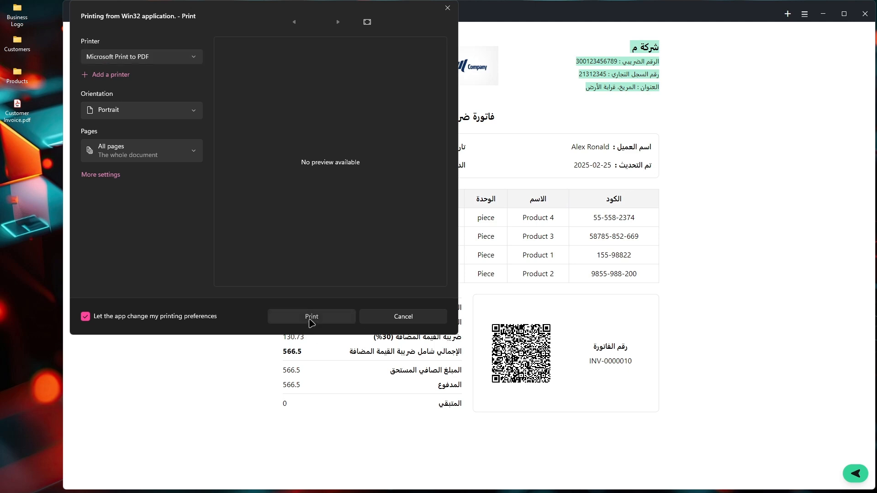
{"action": "left_click", "coordinate": [311, 320]}
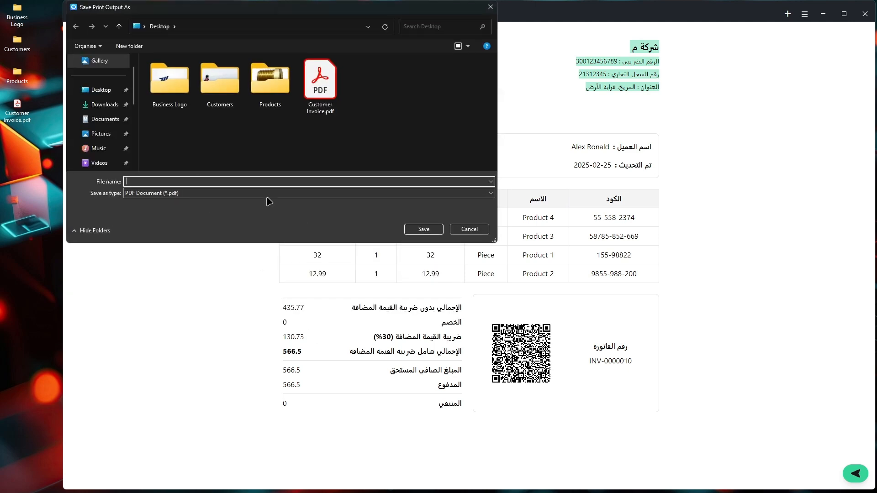
{"action": "key", "text": "Caps_Lock"}
{"action": "type", "text": "A"}
{"action": "key", "text": "Caps_Lock"}
{"action": "type", "text": "rabic"}
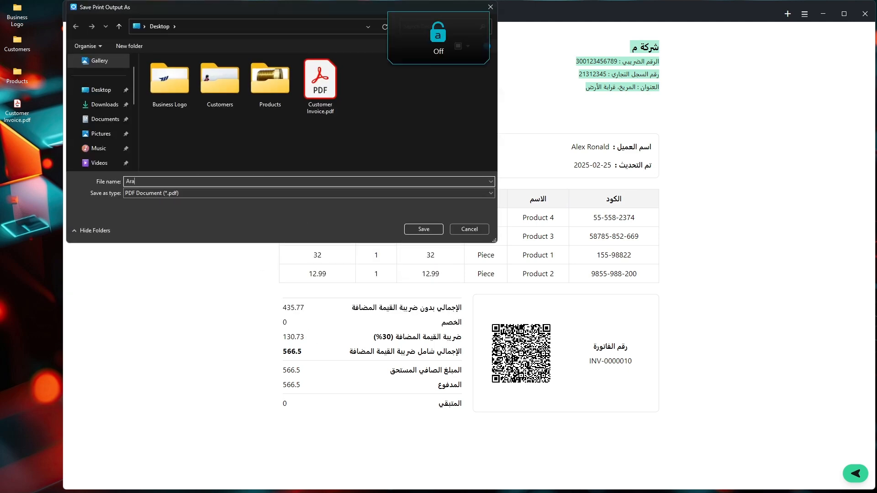
{"action": "key", "text": "Caps_Lock"}
{"action": "type", "text": "I"}
{"action": "key", "text": "Caps_Lock"}
{"action": "type", "text": "nvoice"}
{"action": "key", "text": "Return"}
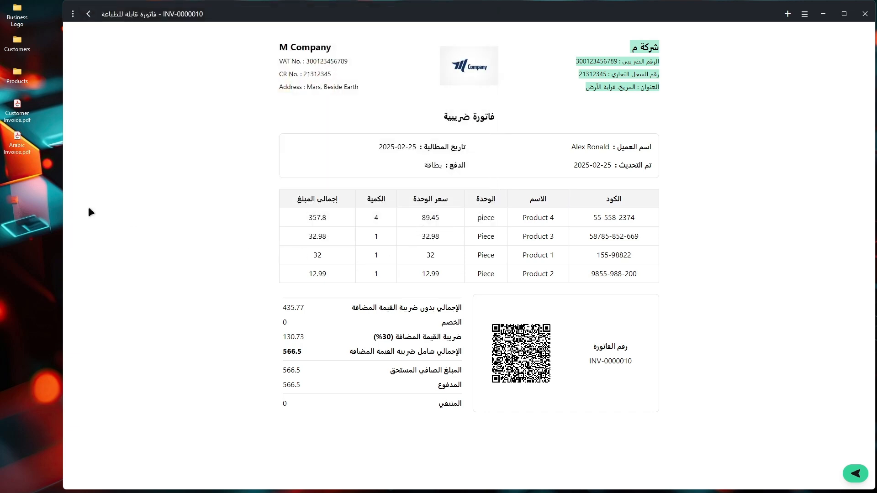
Review Arabic Invoice.pdf in Acrobat, then close it and widen the printable invoice window again
{"action": "double_click", "coordinate": [17, 139]}
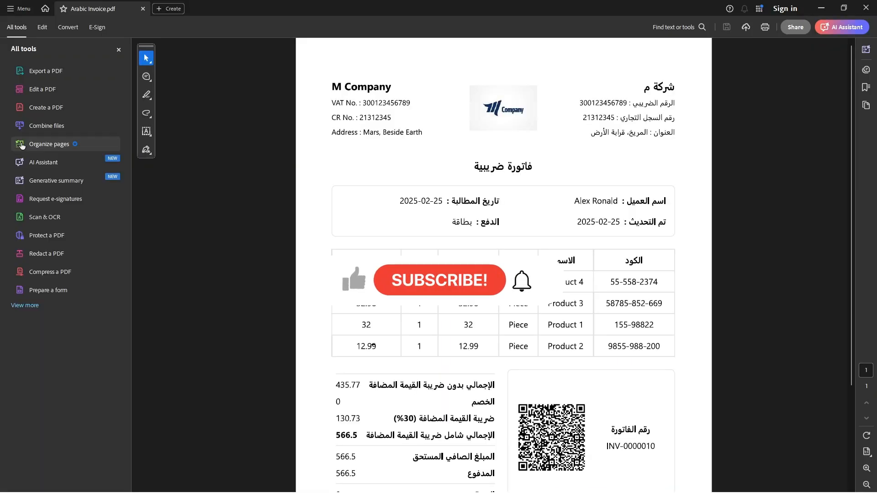
{"action": "scroll", "coordinate": [388, 320], "scroll_direction": "down", "scroll_amount": 3}
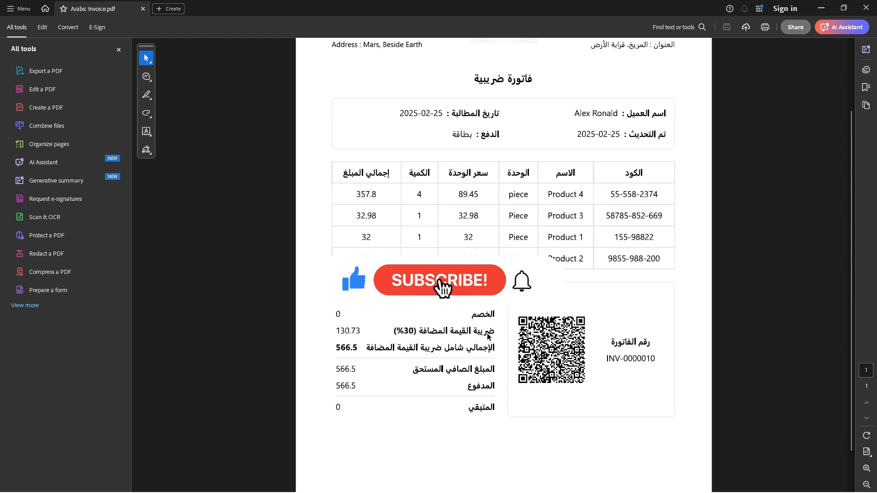
{"action": "scroll", "coordinate": [390, 324], "scroll_direction": "up", "scroll_amount": 3}
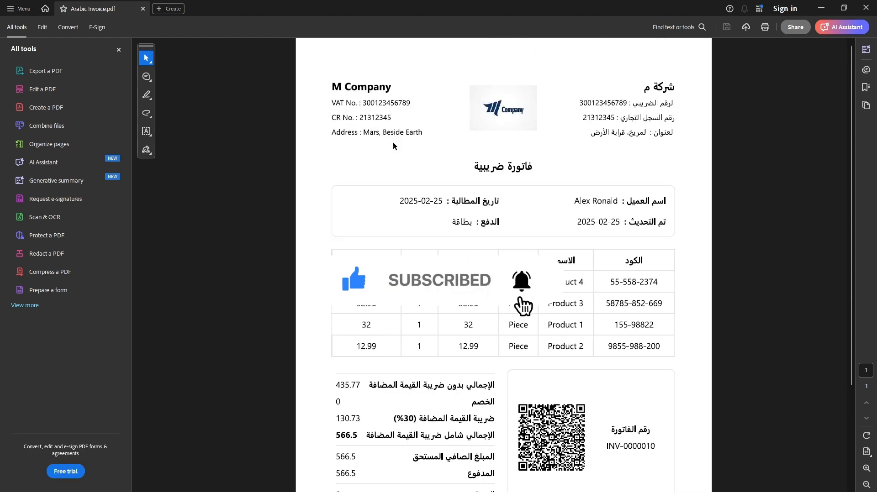
{"action": "left_click", "coordinate": [866, 8]}
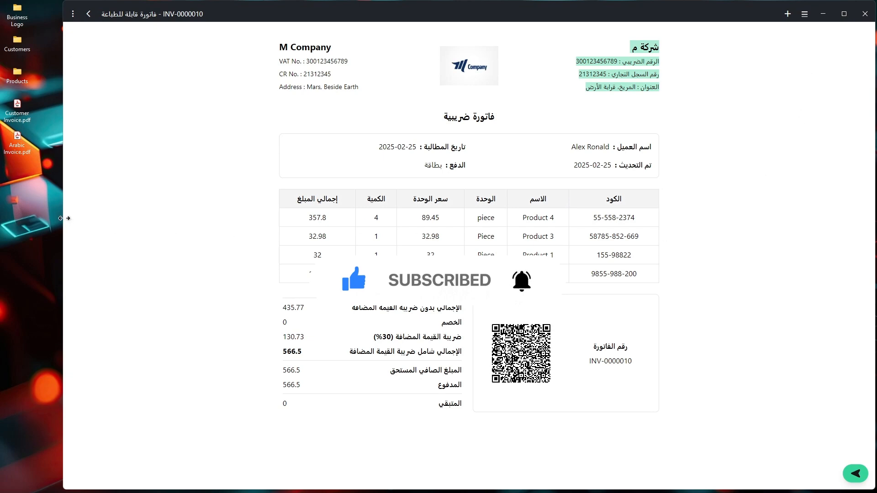
{"action": "left_click_drag", "start_coordinate": [60, 219], "coordinate": [1, 218]}
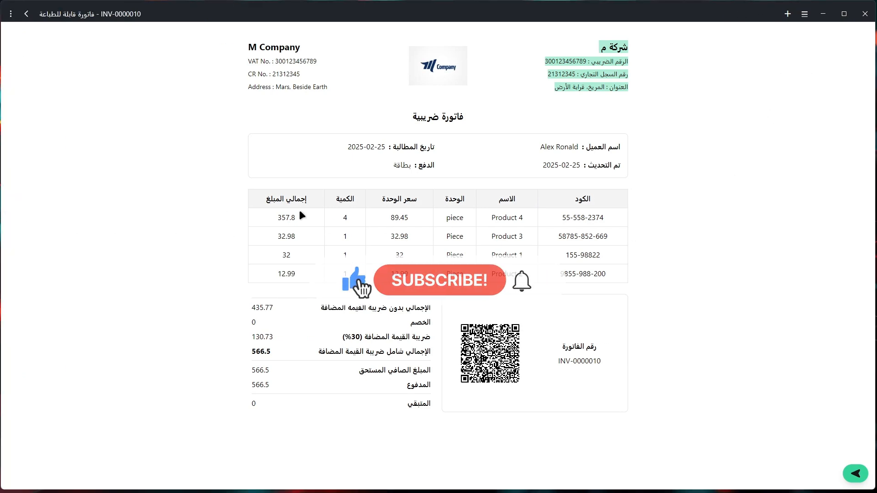
{"action": "left_click", "coordinate": [755, 199]}
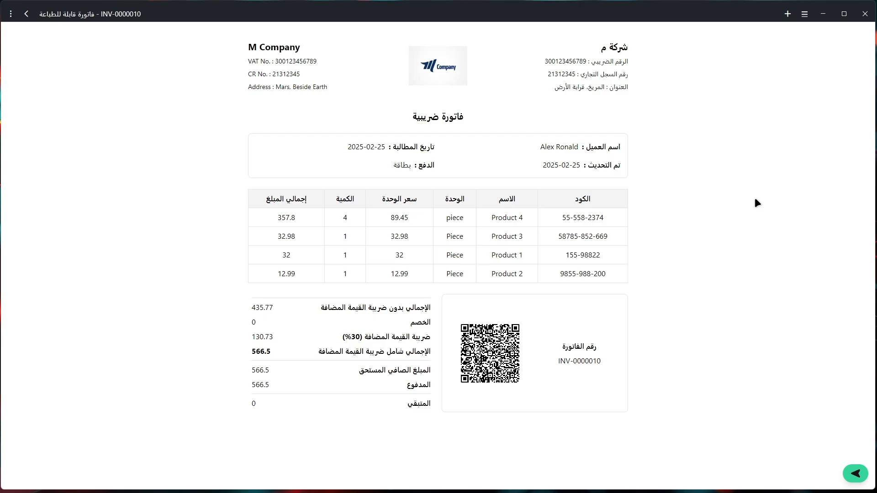